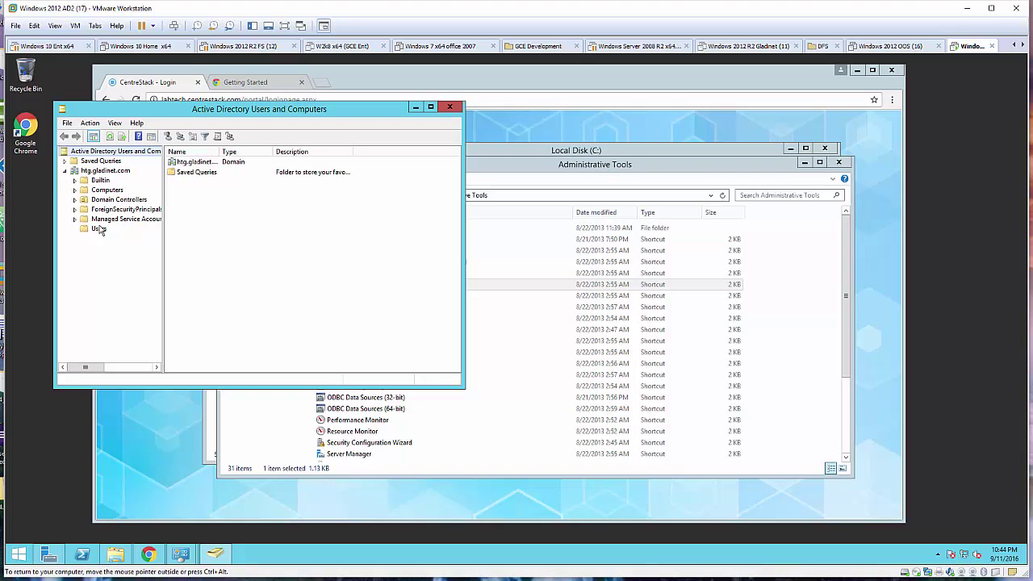
Select the Users container under htg.gladinet.com so its accounts and groups are listed.
click(99, 231)
Start a new user in Users named acme4 u3 with logon name acme4u3.
right_click(98, 234)
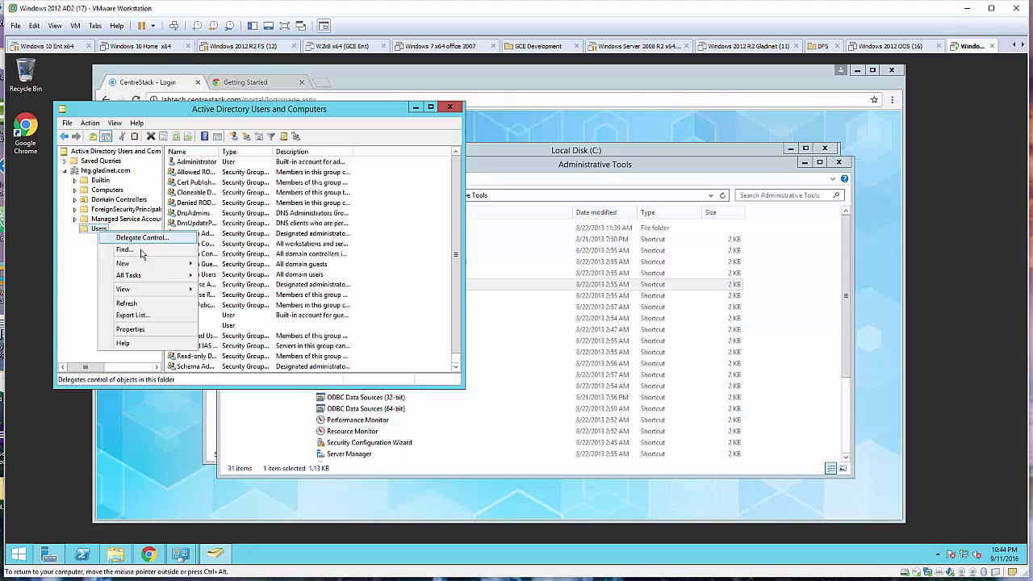
mouse_move(154, 267)
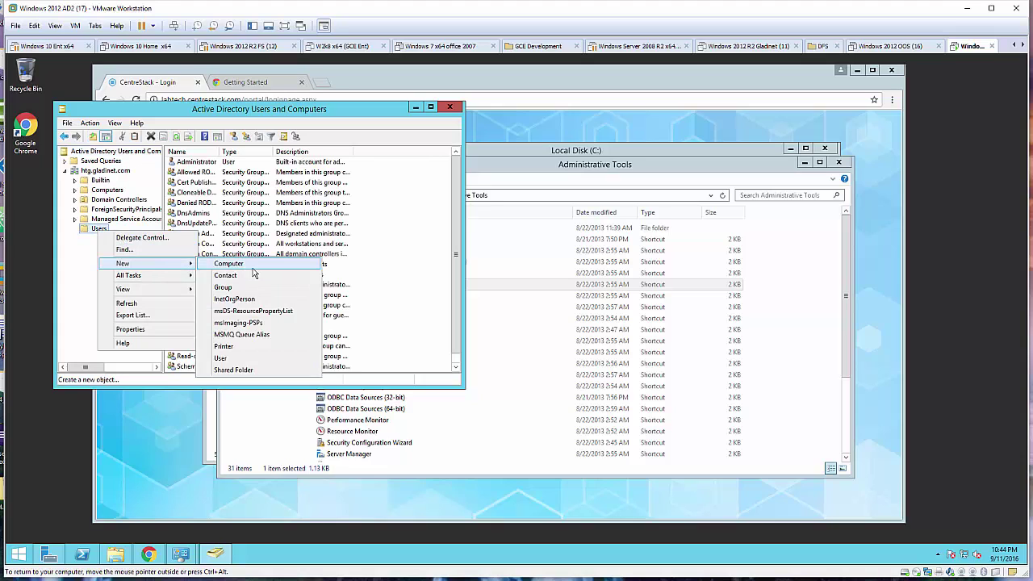
click(236, 358)
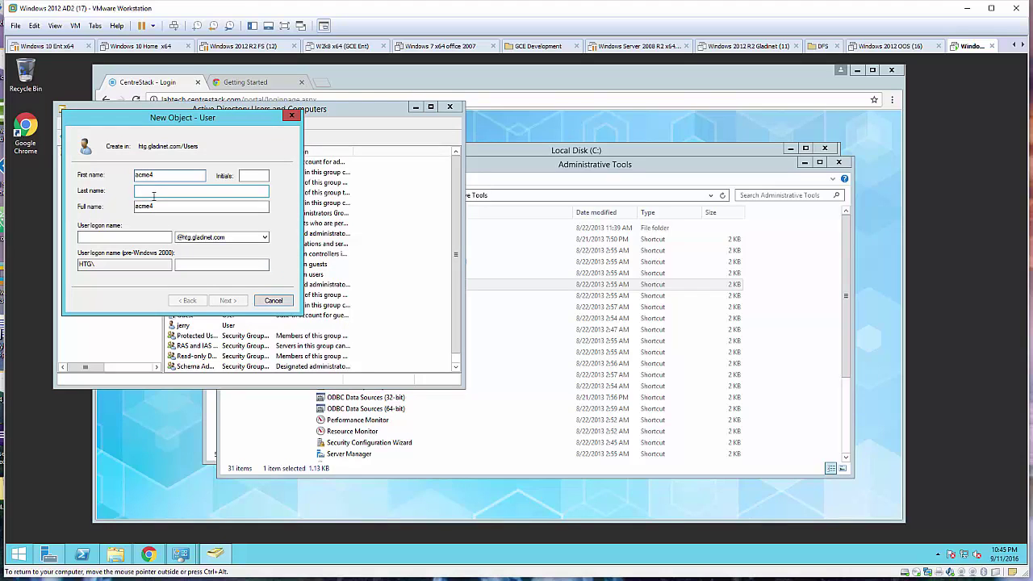
click(154, 194)
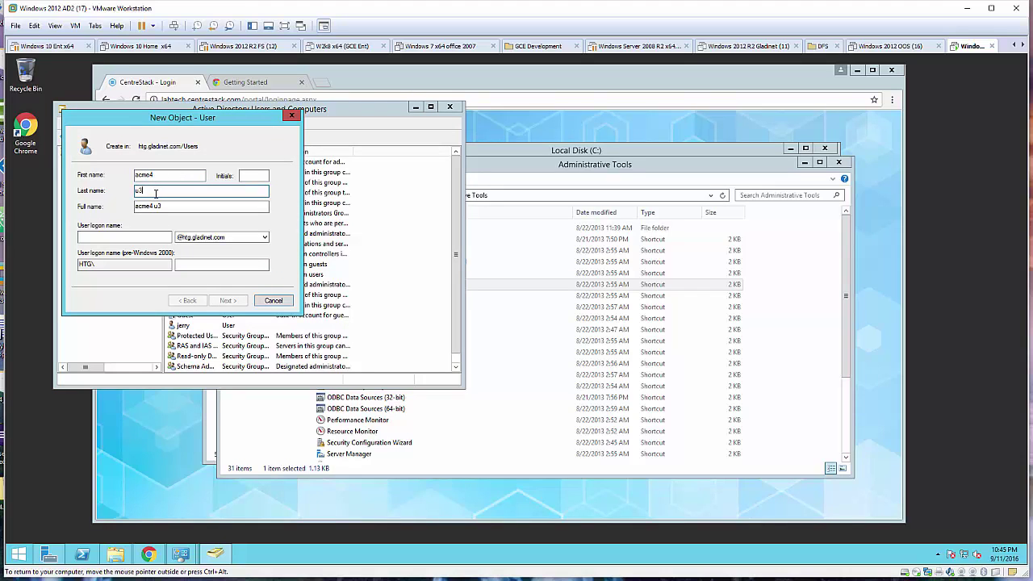
click(129, 237)
text(acme4u3)
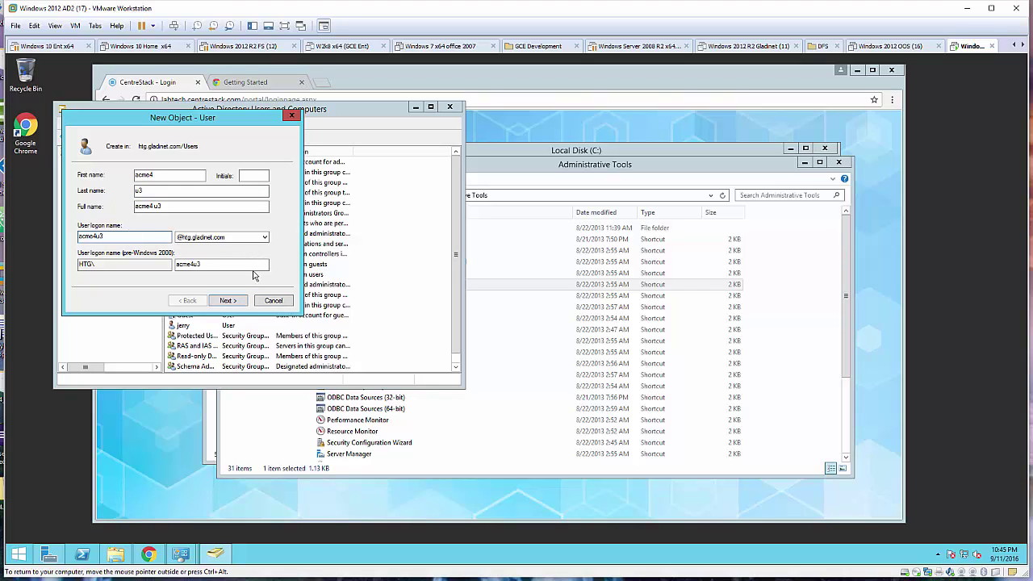
click(239, 300)
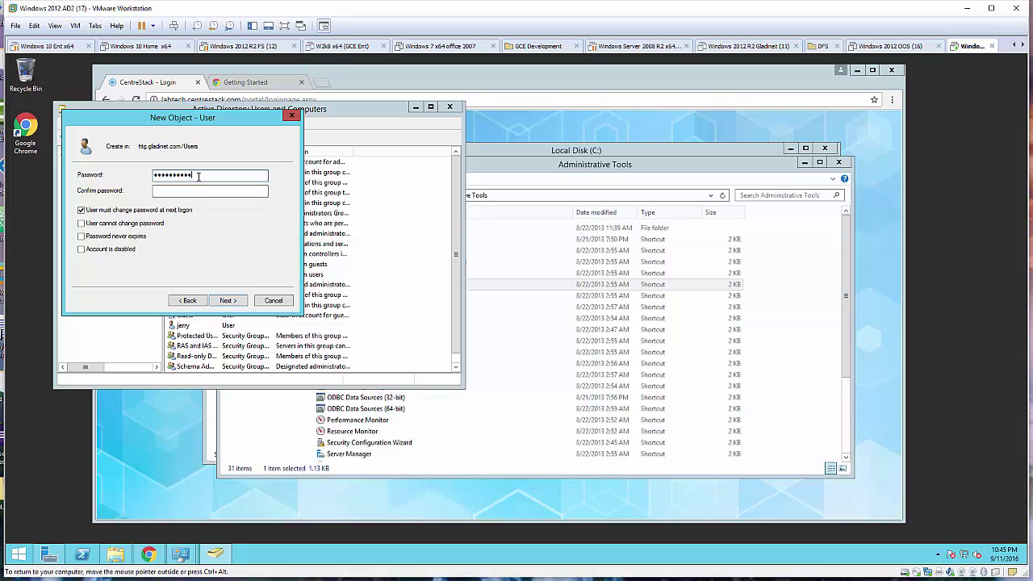
Give acme4 u3 a password that never expires and the user cannot change, and finish.
click(180, 191)
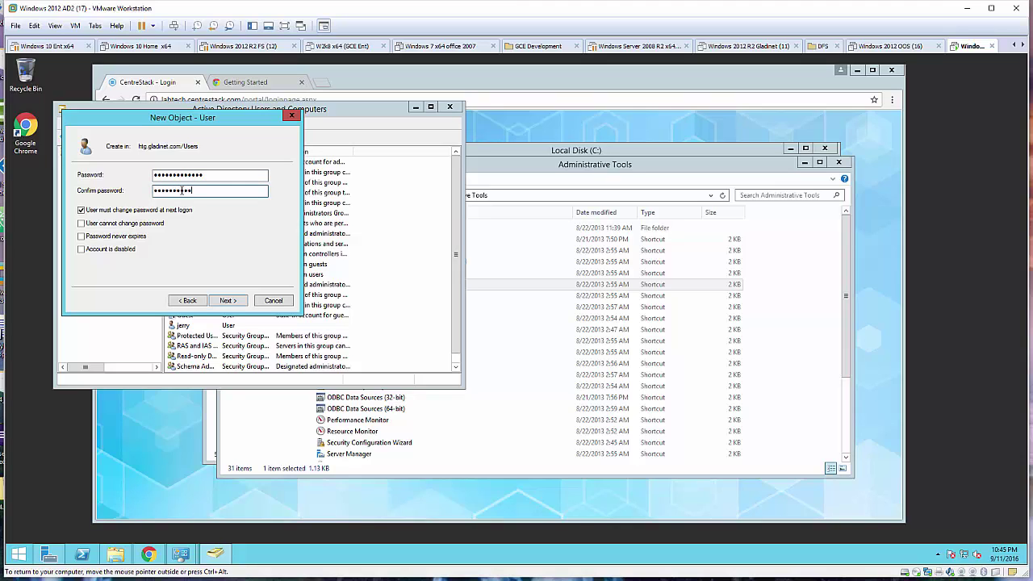
click(118, 212)
click(117, 225)
click(113, 237)
click(230, 303)
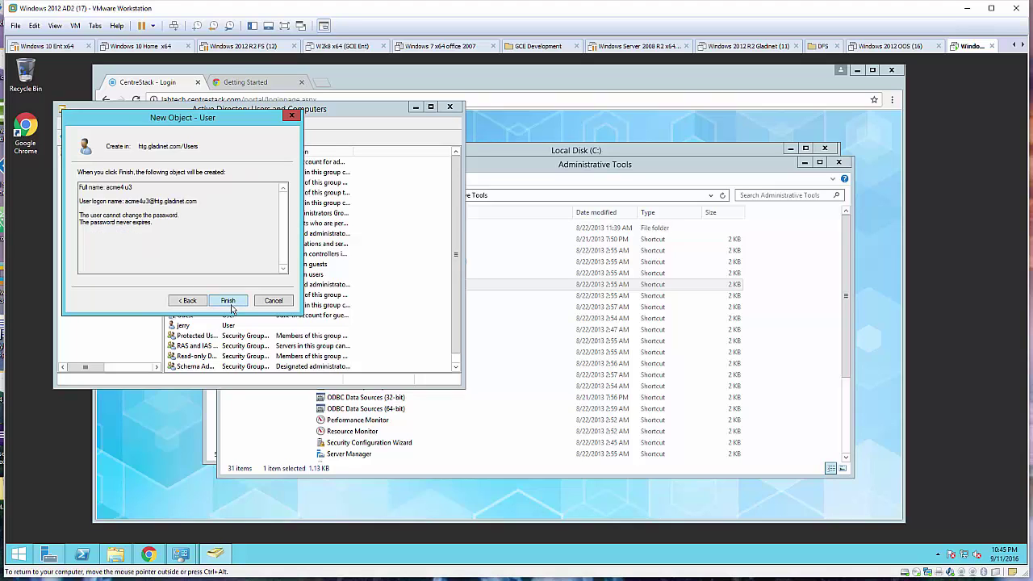
click(229, 301)
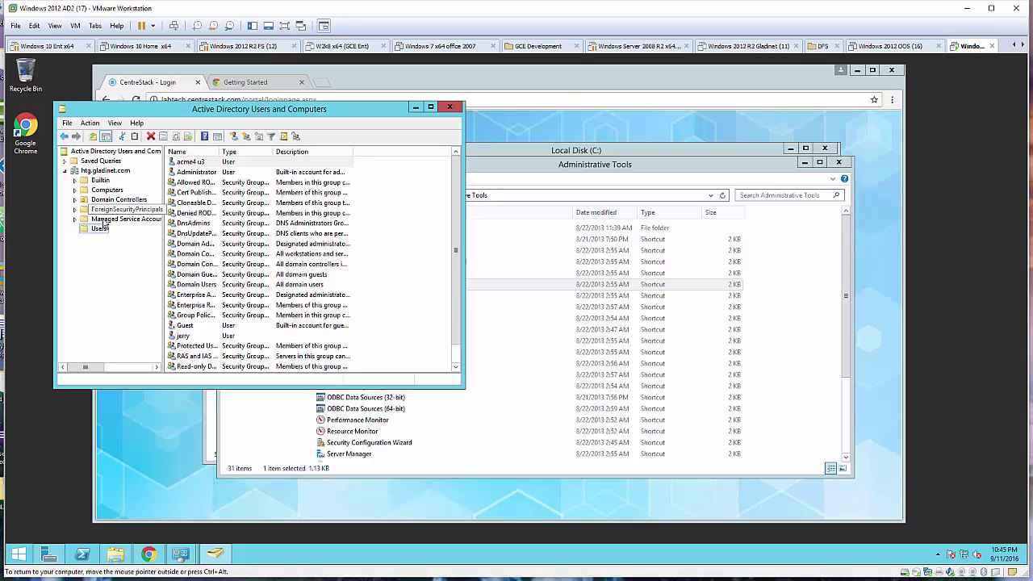
Start another new user in Users named acme4 u4 with logon name acme4u4.
right_click(95, 234)
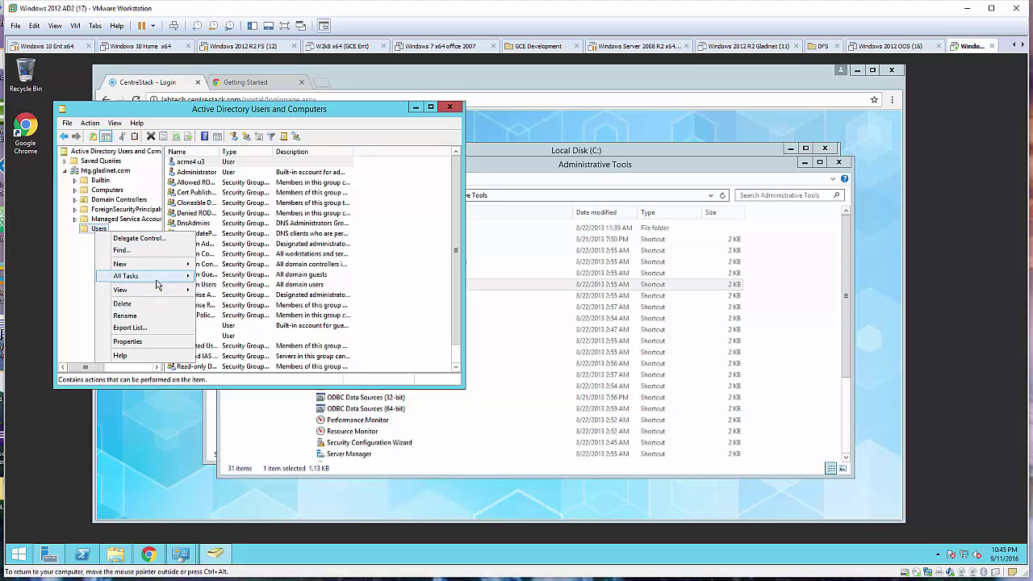
mouse_move(162, 266)
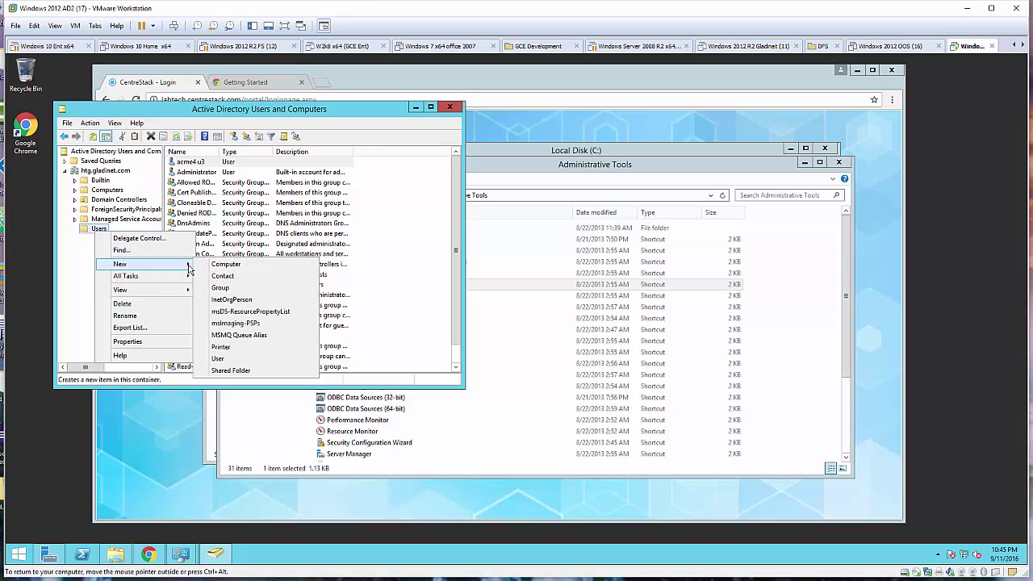
click(233, 356)
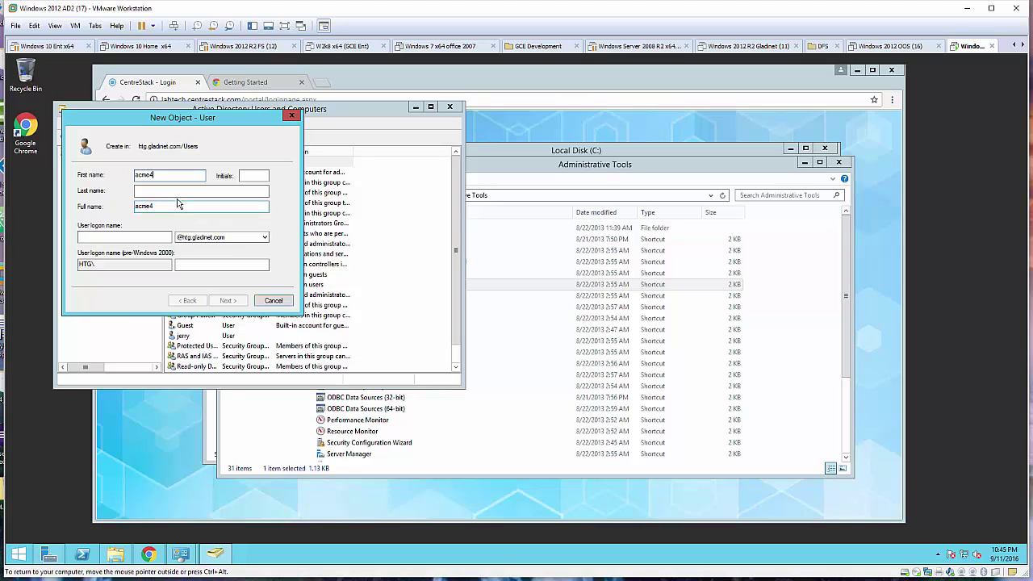
click(176, 190)
click(121, 237)
text(acme4u4)
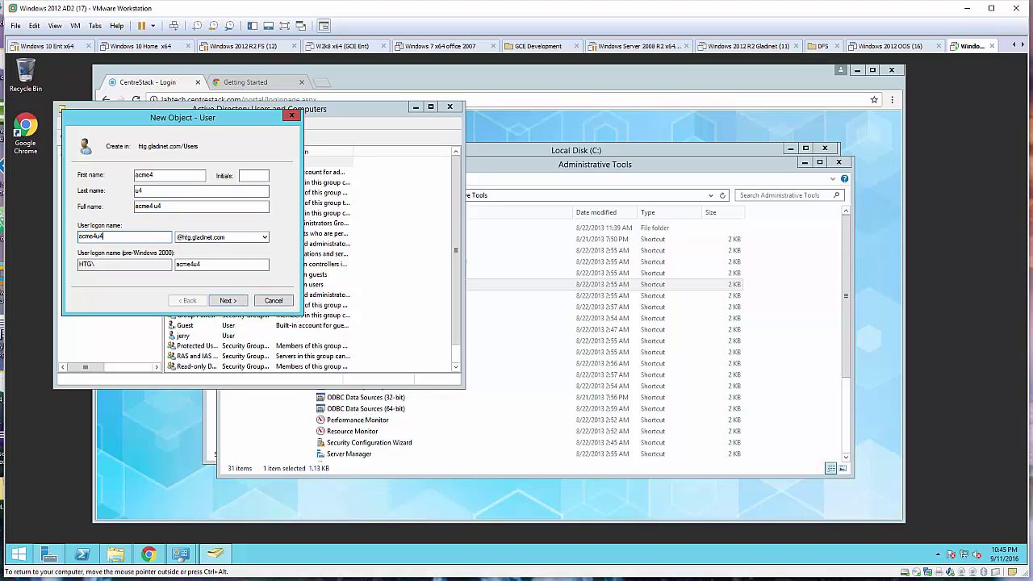
click(229, 300)
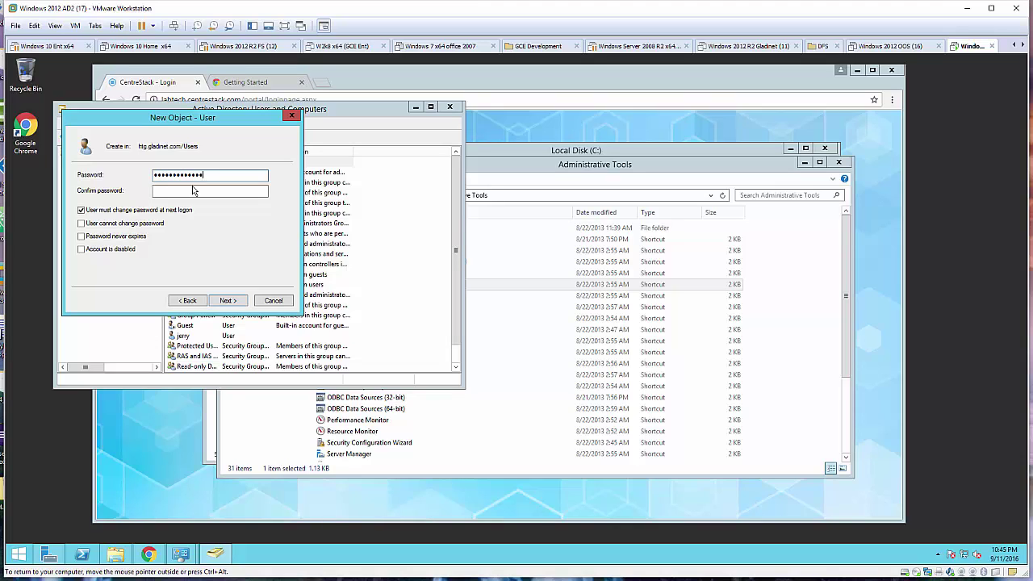
Give acme4 u4 a password that never expires and the user cannot change, and finish.
click(193, 190)
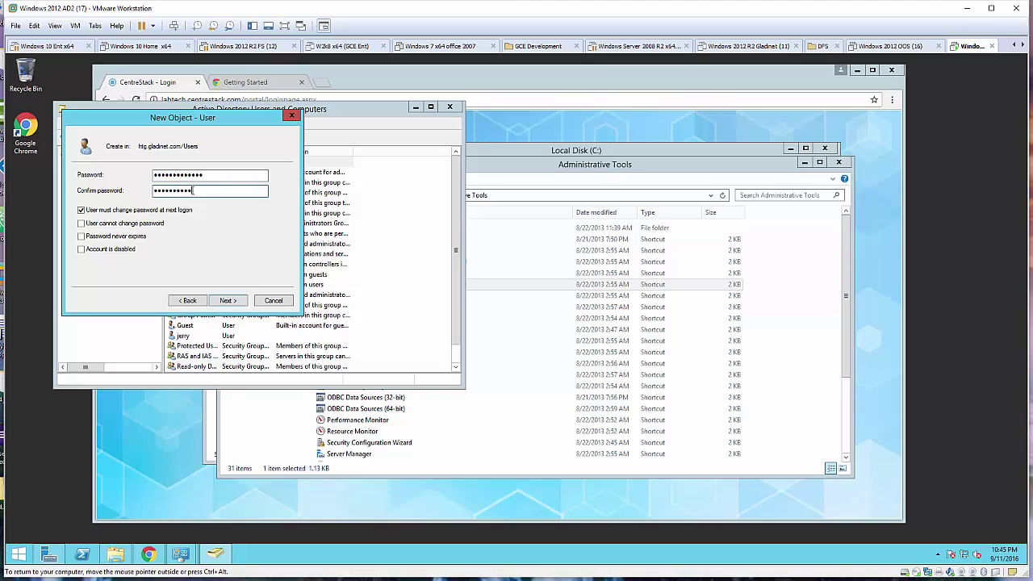
click(170, 210)
click(139, 224)
click(130, 241)
click(228, 300)
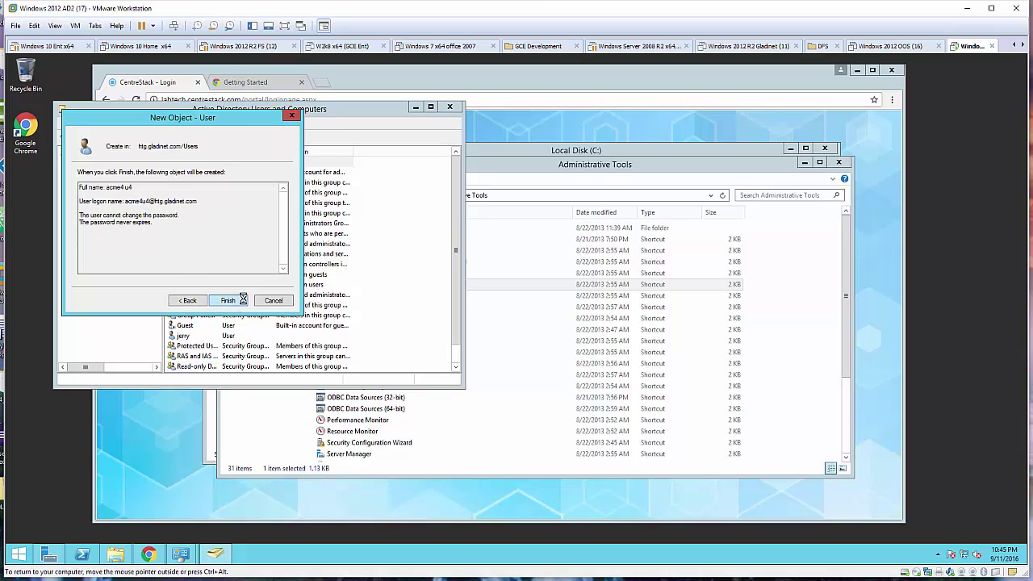
click(229, 300)
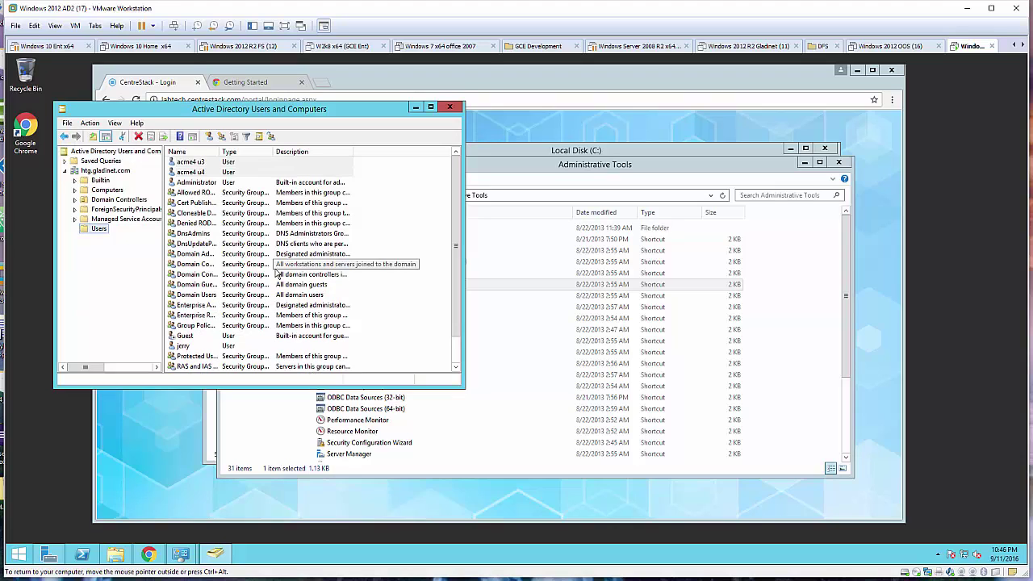
Close Active Directory Users and Computers, Administrative Tools and Control Panel.
click(211, 163)
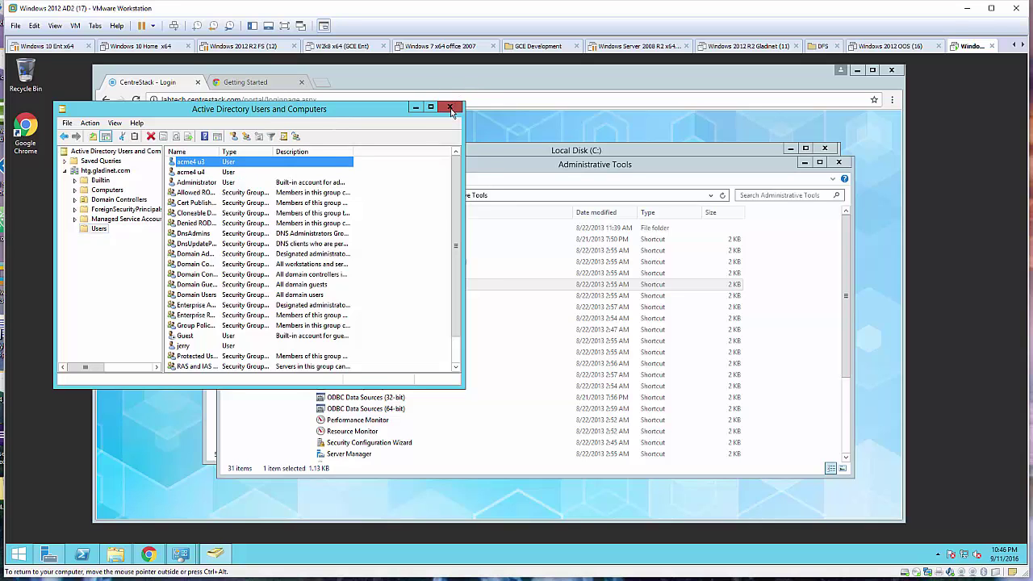
click(450, 107)
click(840, 163)
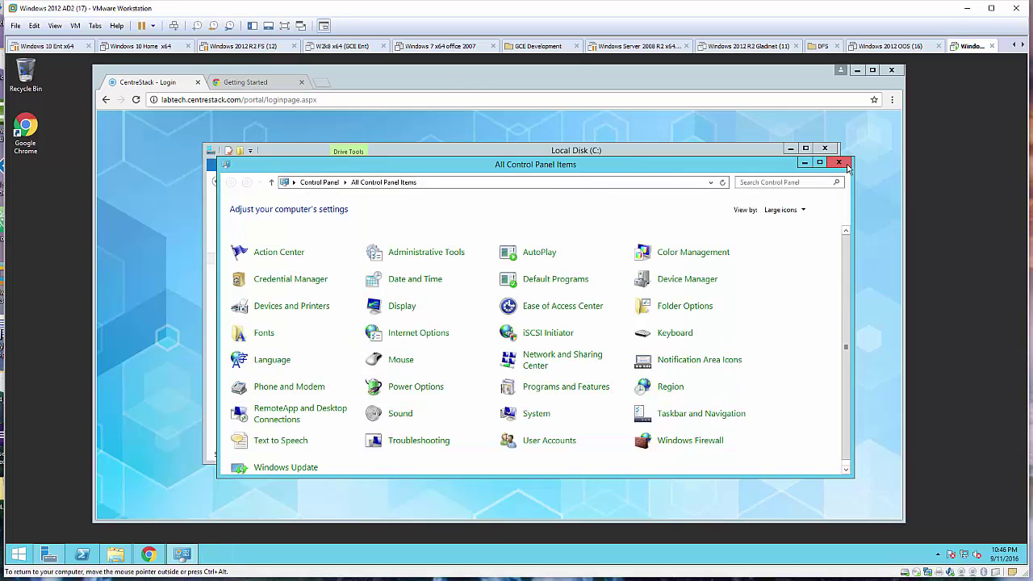
click(840, 163)
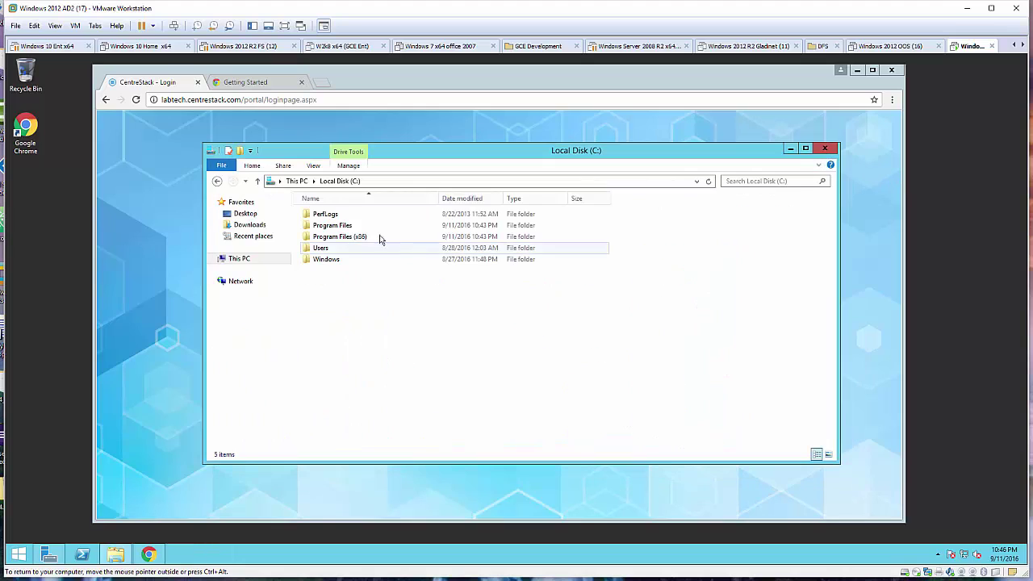
Create a folder named Acme4Share on the C: drive and open it.
right_click(334, 286)
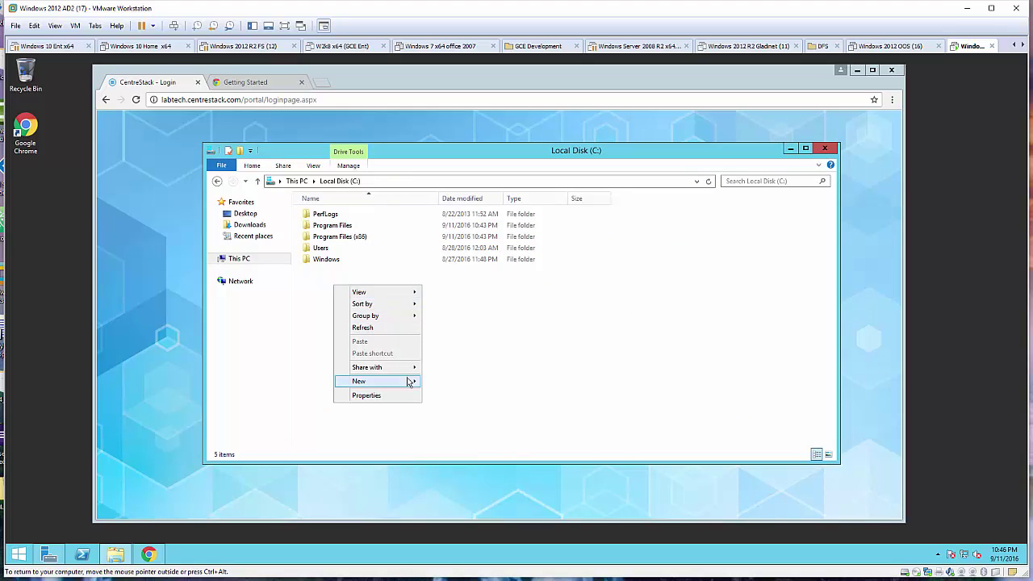
mouse_move(412, 383)
click(448, 381)
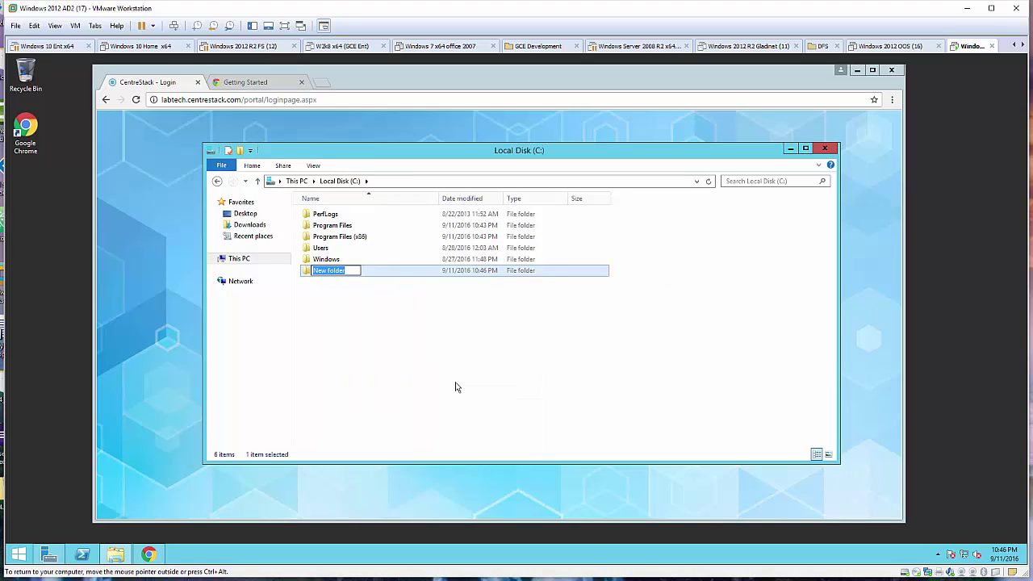
text(Acme4Share)
click(420, 355)
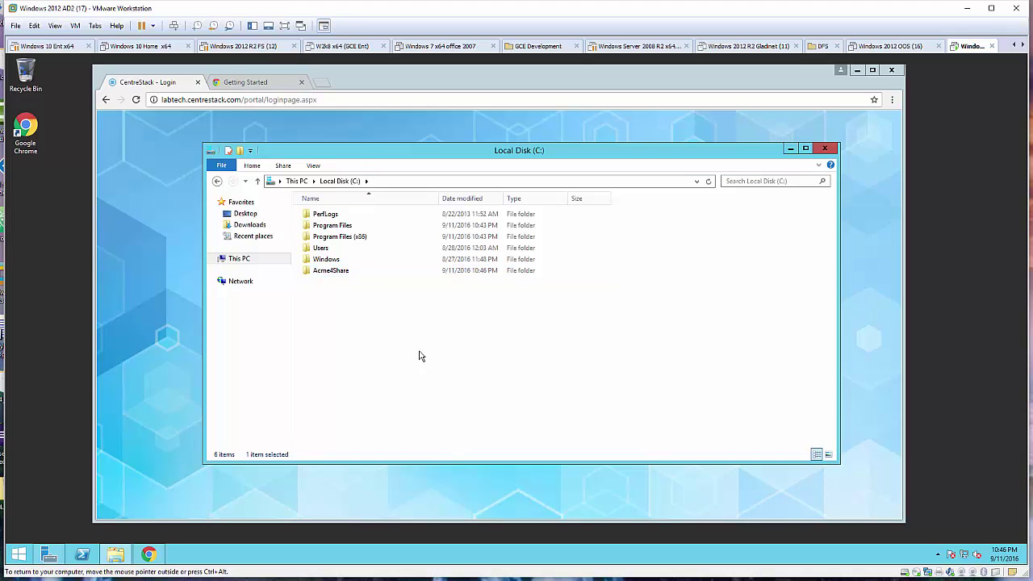
double_click(345, 271)
Create subfolders U3Folder and U4Folder inside Acme4Share.
right_click(353, 238)
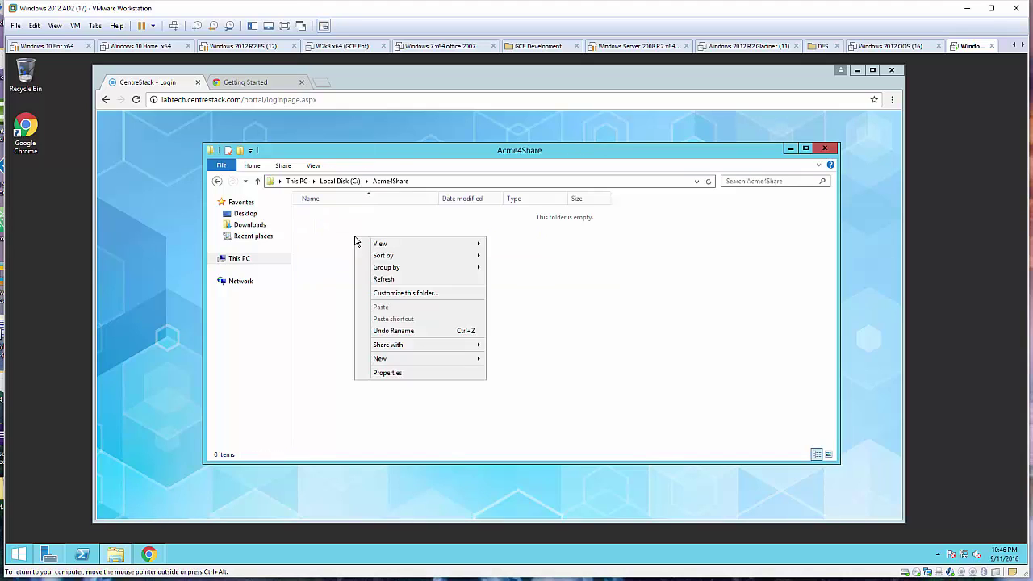
mouse_move(434, 359)
click(512, 359)
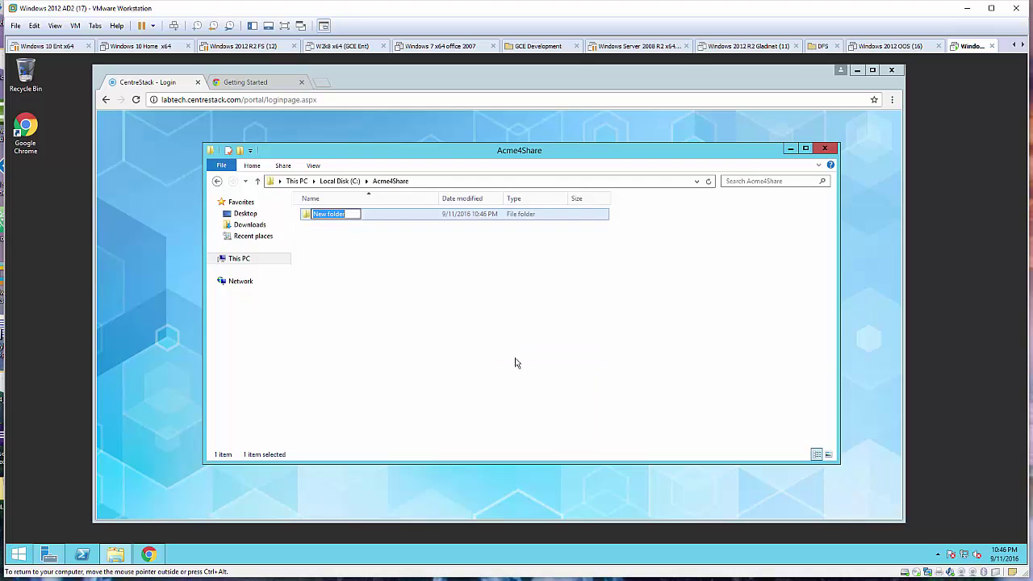
text(U3Folder)
key(Return)
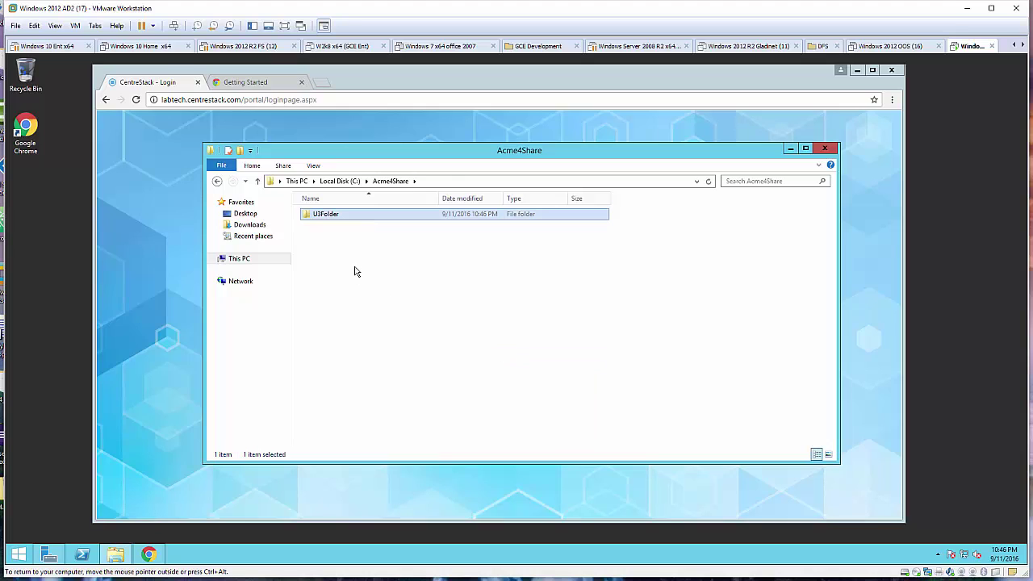
right_click(352, 267)
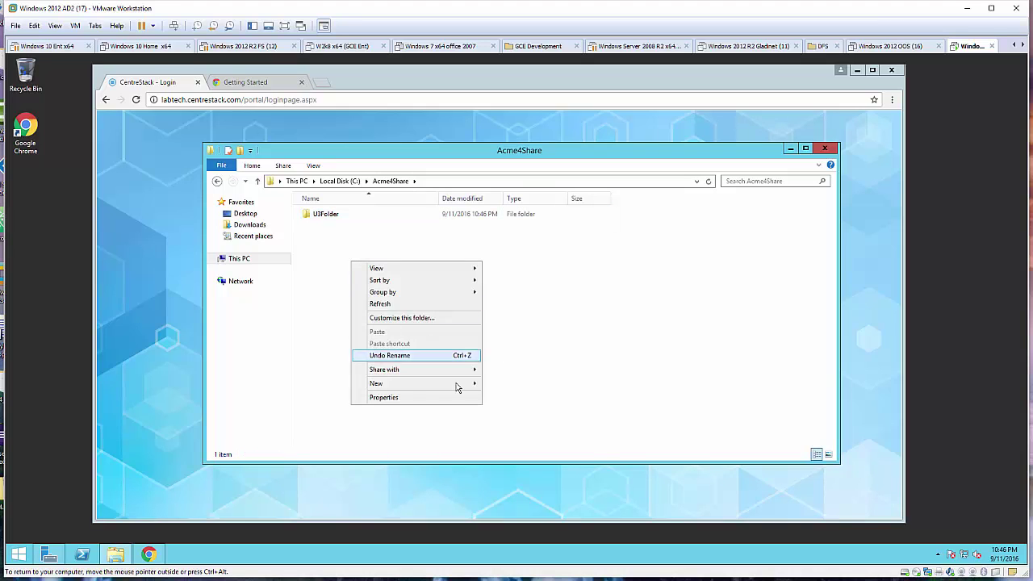
mouse_move(461, 385)
click(517, 386)
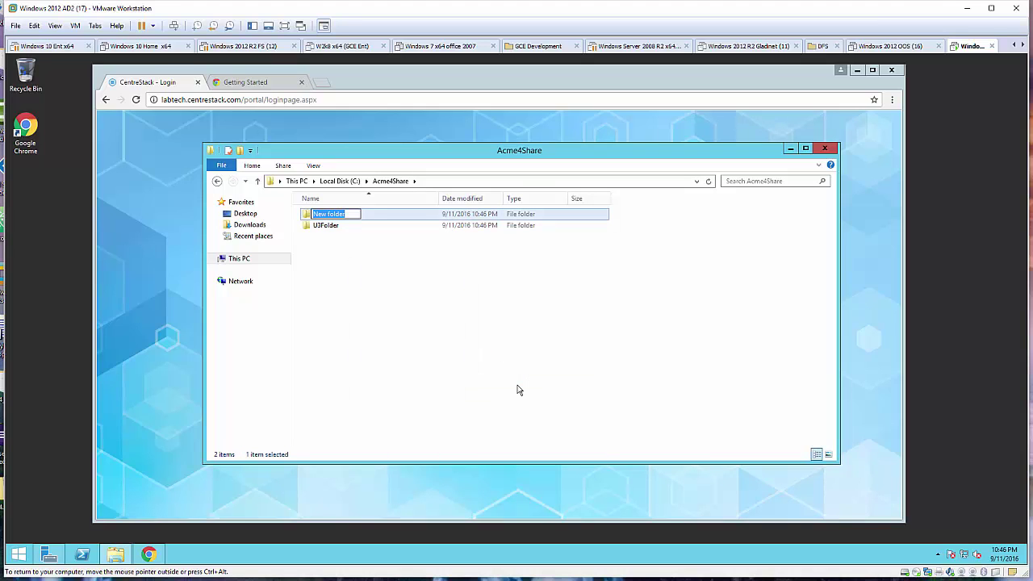
text(U4Folder)
key(Return)
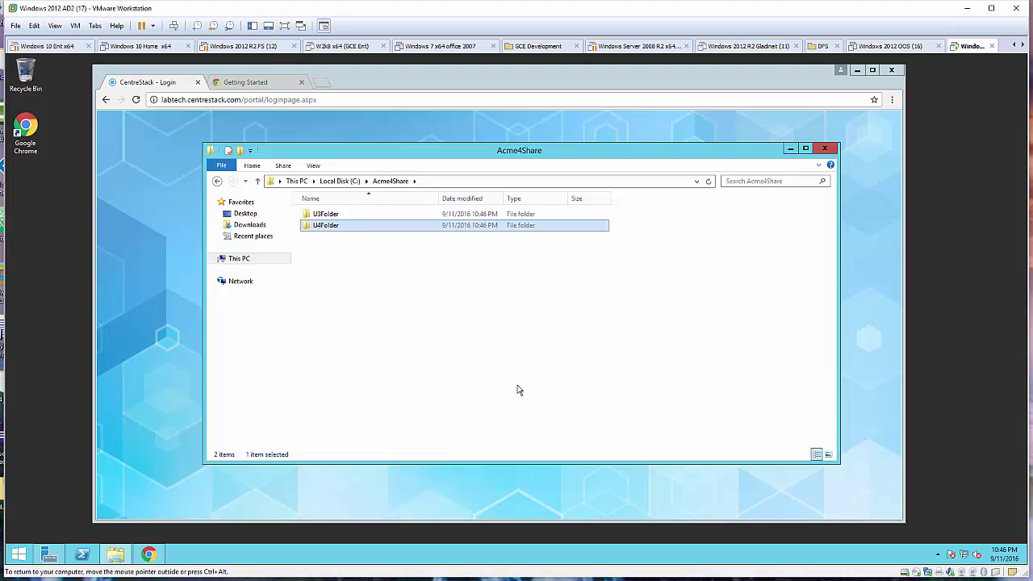
click(339, 217)
Create a new text document named 'this is u3' inside U3Folder.
double_click(340, 218)
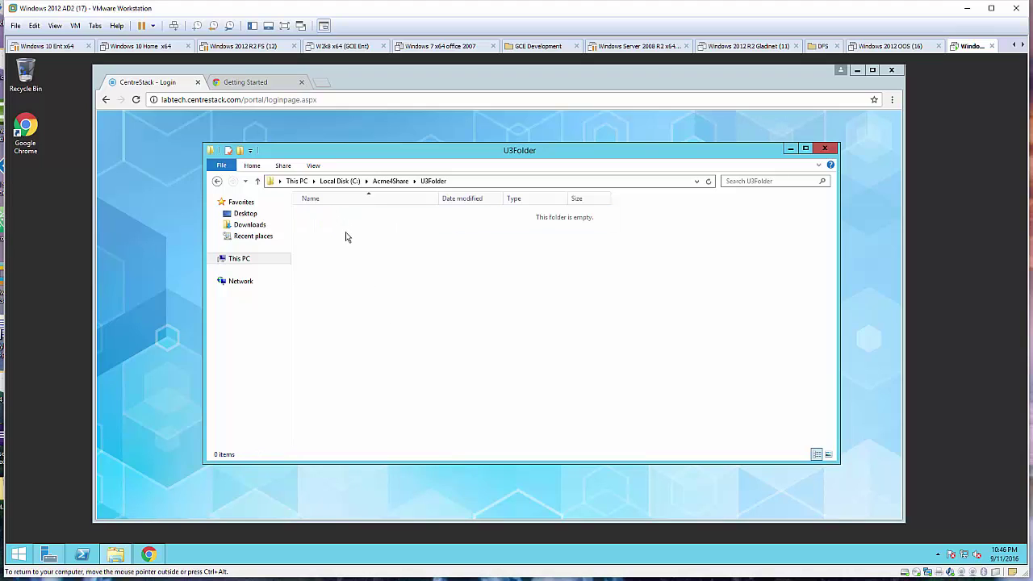
right_click(347, 232)
mouse_move(448, 357)
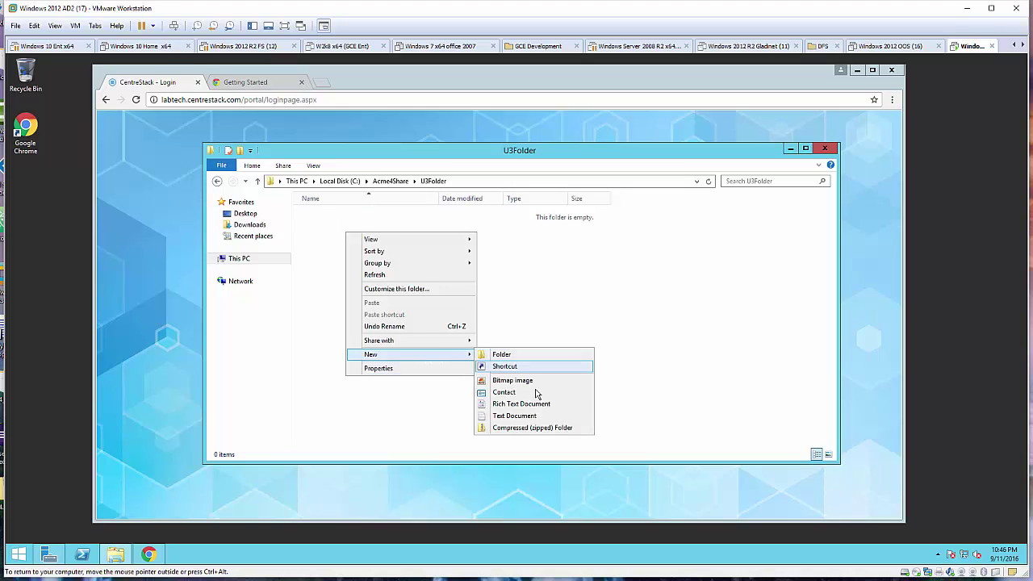
click(525, 417)
text(this )
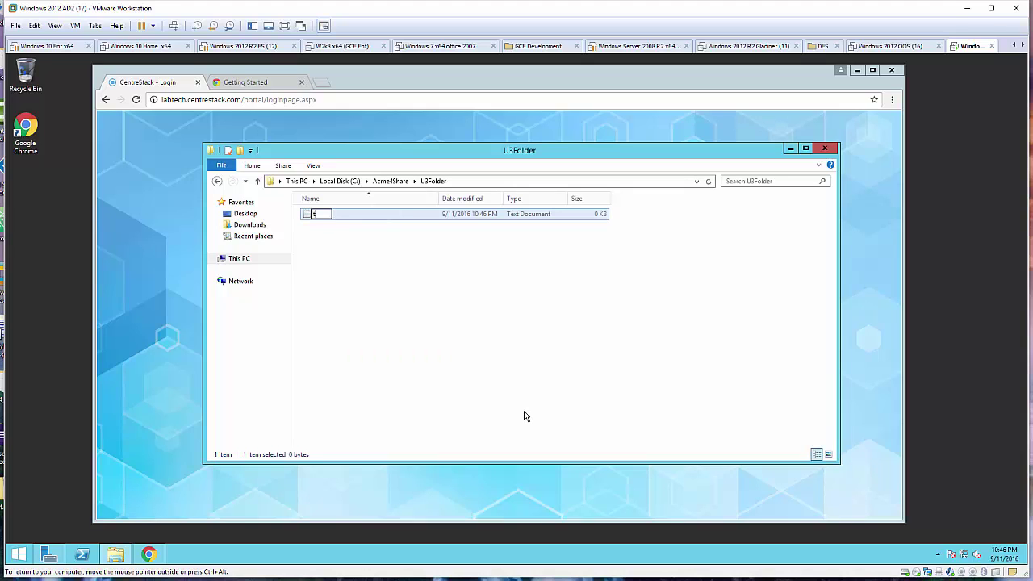
text(is)
key(BackSpace)
key(BackSpace)
key(BackSpace)
key(BackSpace)
text(s is u3)
key(Return)
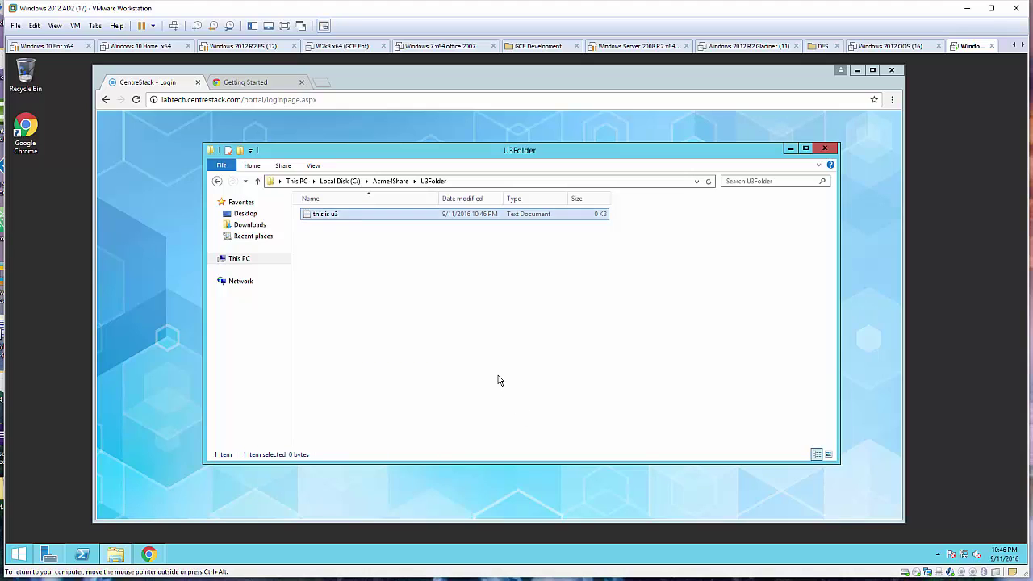
click(501, 379)
Write 'if you see this file, it is in u3 folder' in it, save, and return to Acme4Share.
double_click(327, 215)
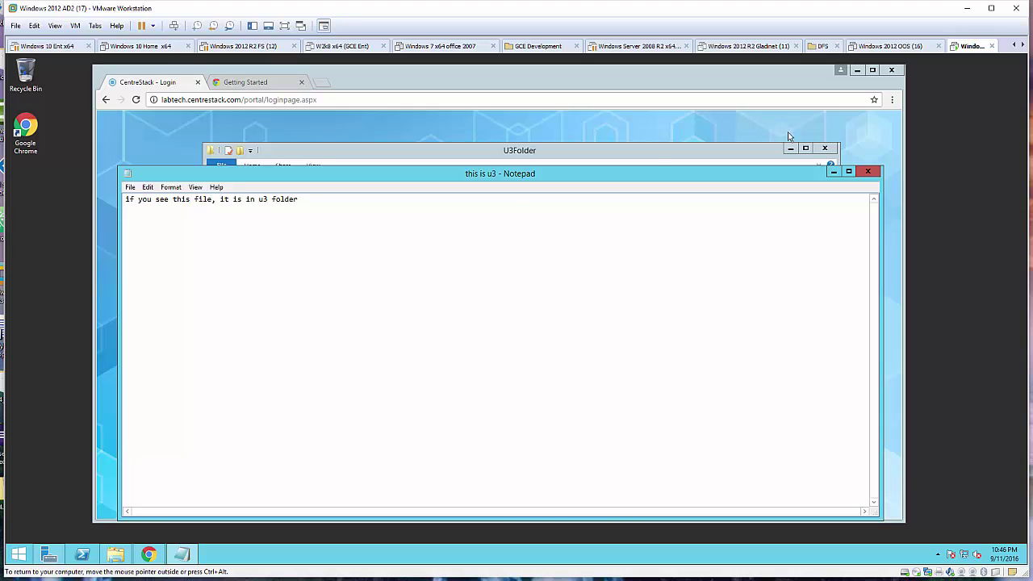
click(868, 172)
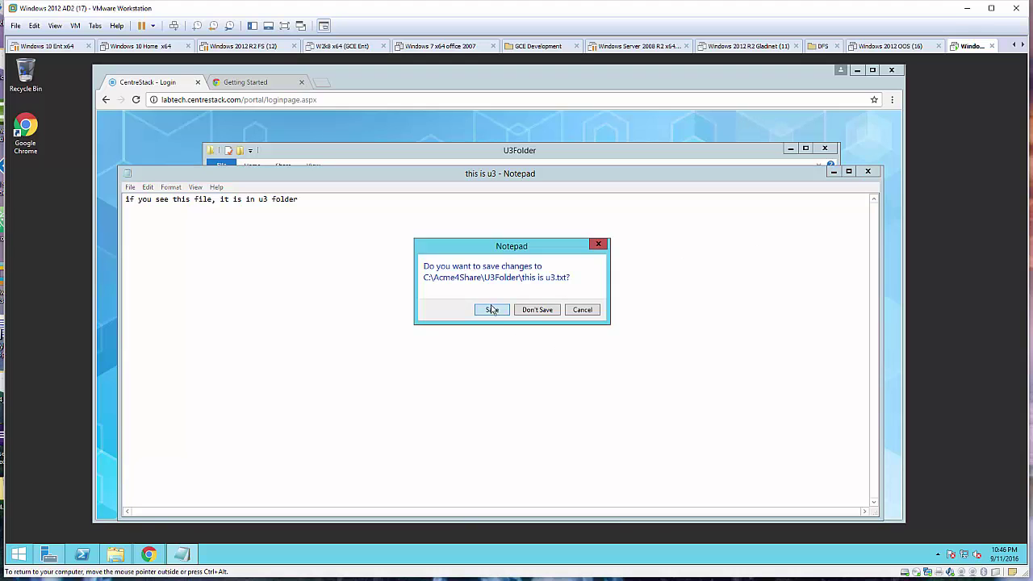
click(494, 310)
click(394, 181)
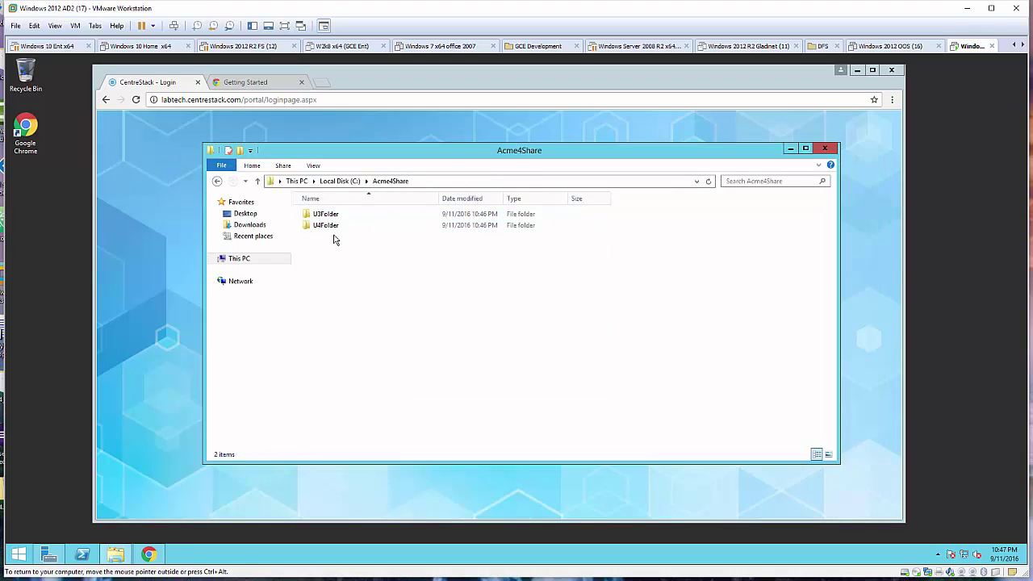
Create a new text document named 'this is u4' inside U4Folder.
double_click(327, 225)
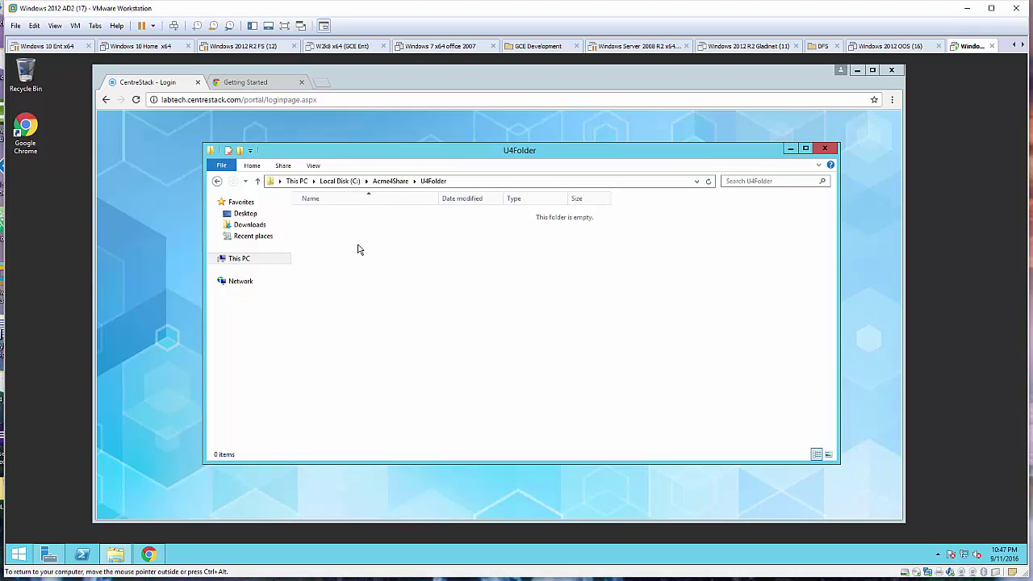
right_click(358, 250)
mouse_move(450, 367)
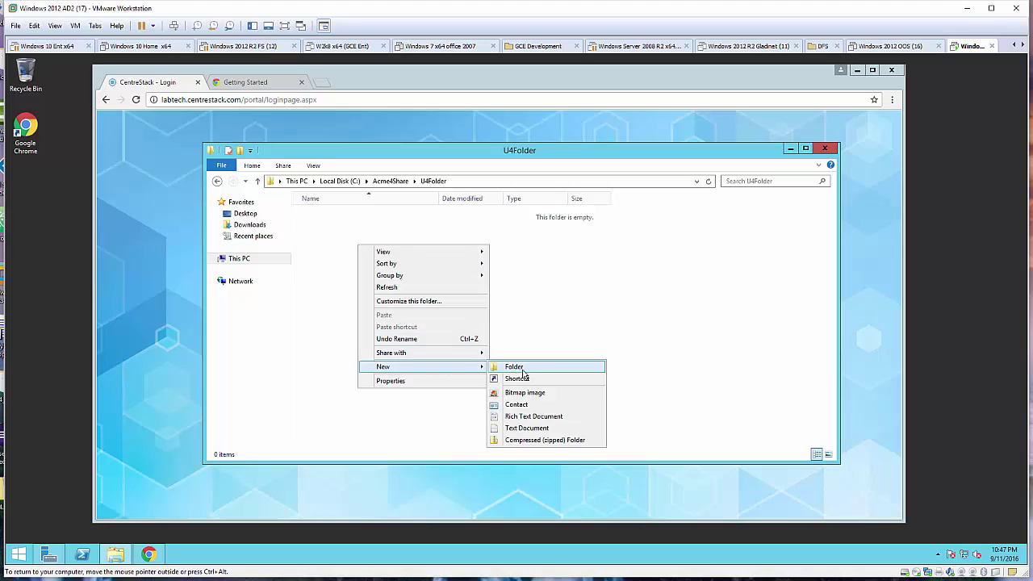
click(526, 428)
text(t)
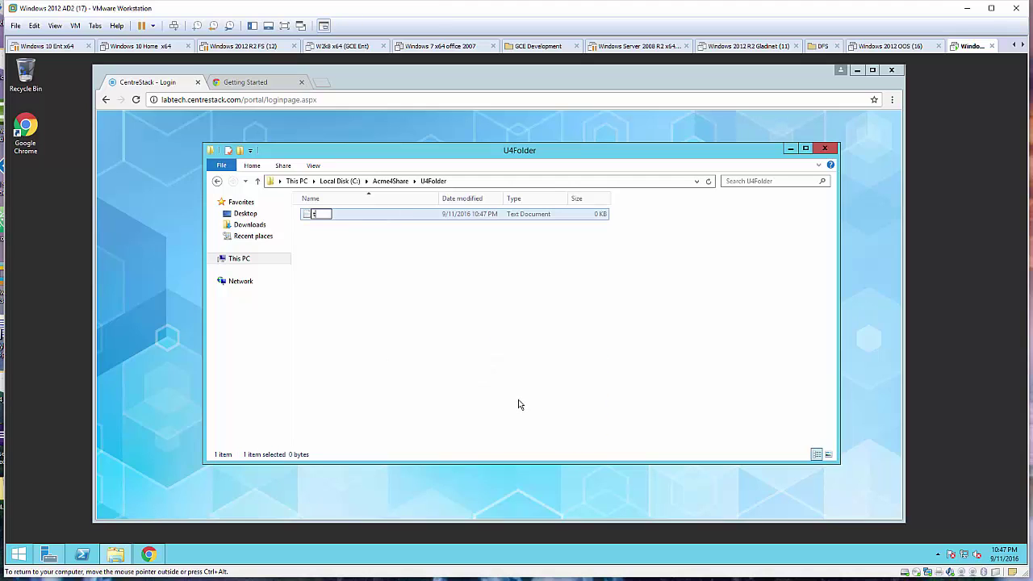
text(his is u4)
click(373, 234)
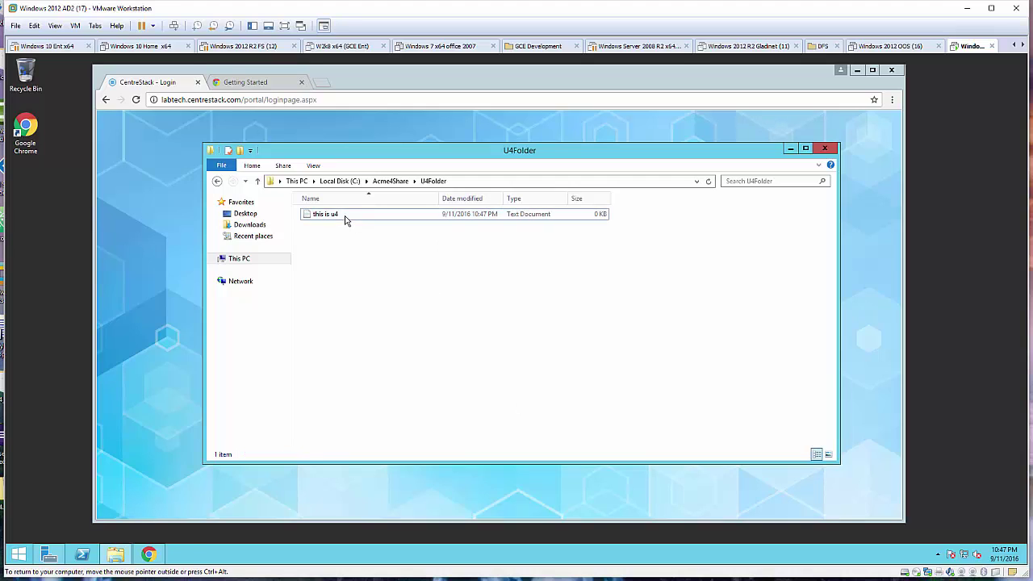
Write 'if you see this file, it is in u4 folder' in it and save.
double_click(327, 214)
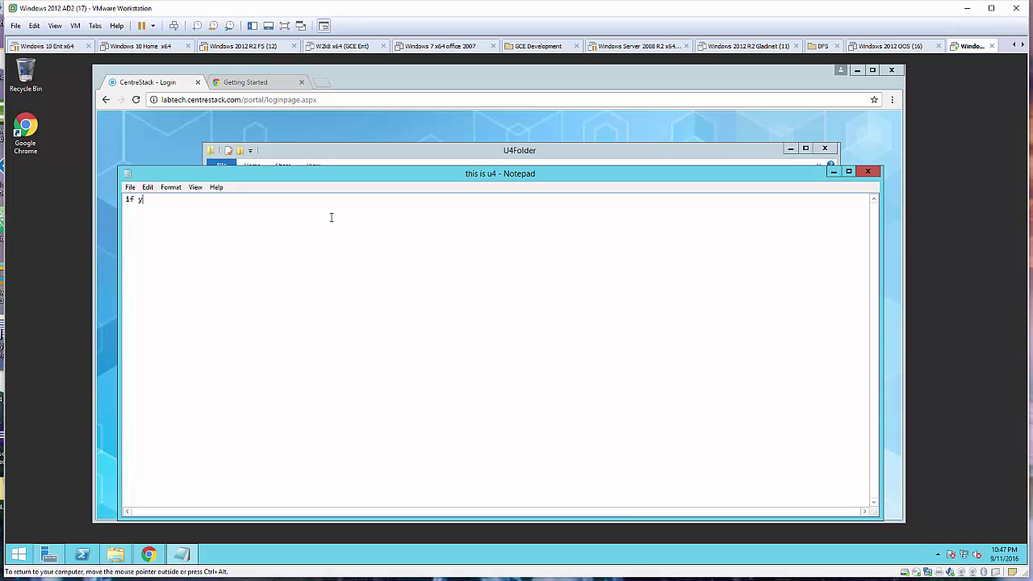
text(If you see )
text(older)
click(867, 172)
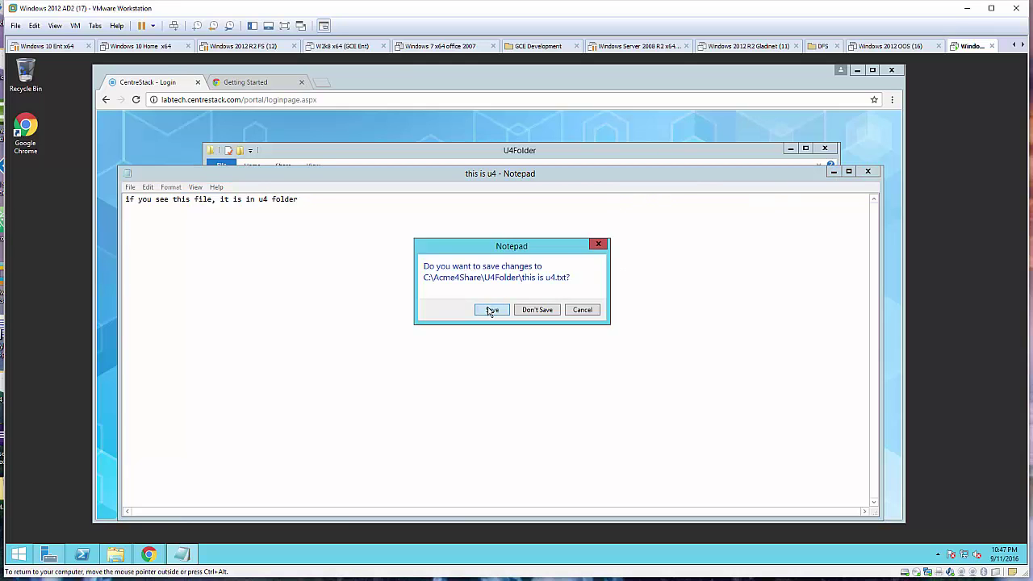
click(490, 311)
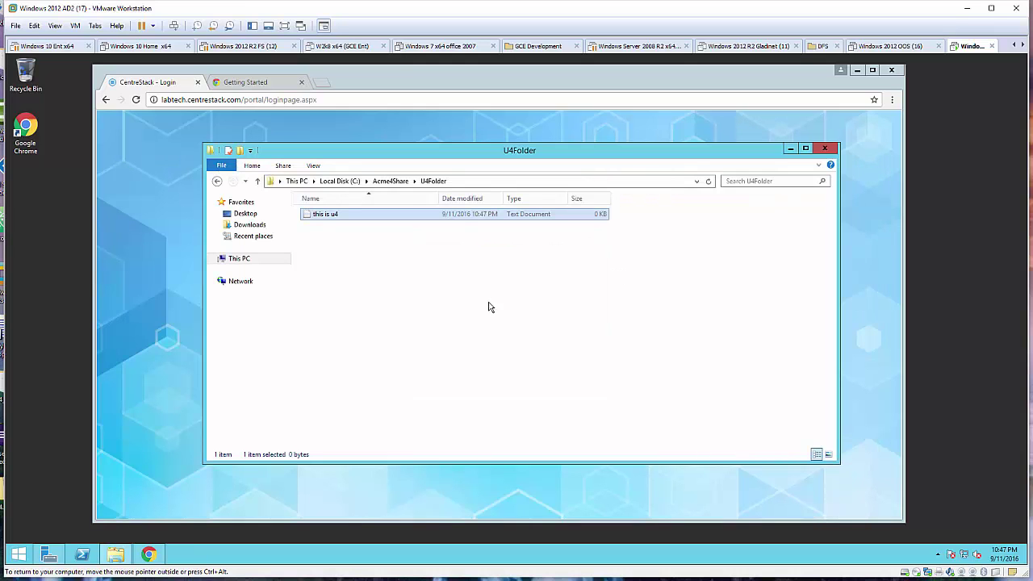
From Local Disk (C:), turn on Share this folder for Acme4Share in Advanced Sharing.
click(389, 183)
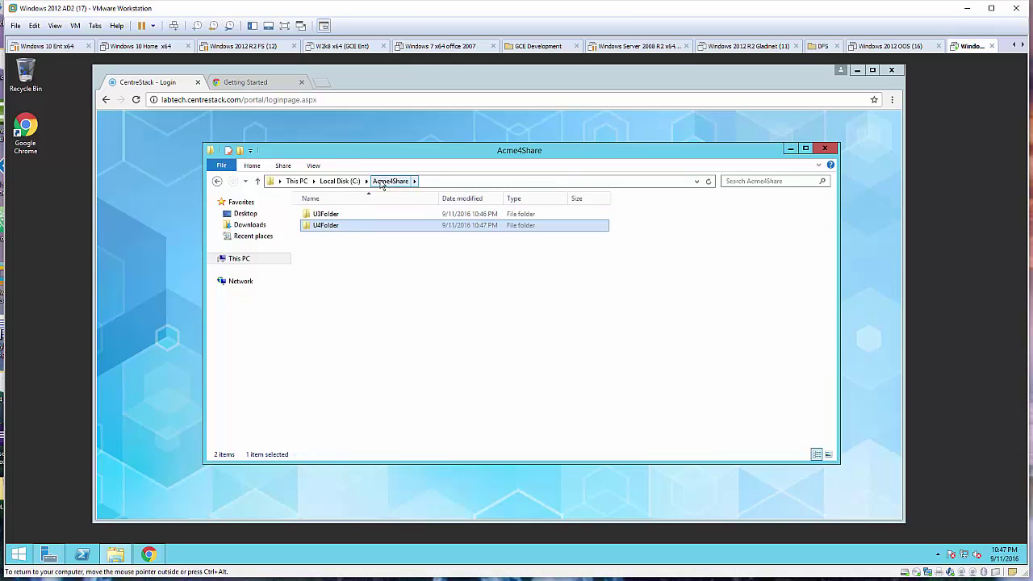
right_click(382, 182)
click(343, 182)
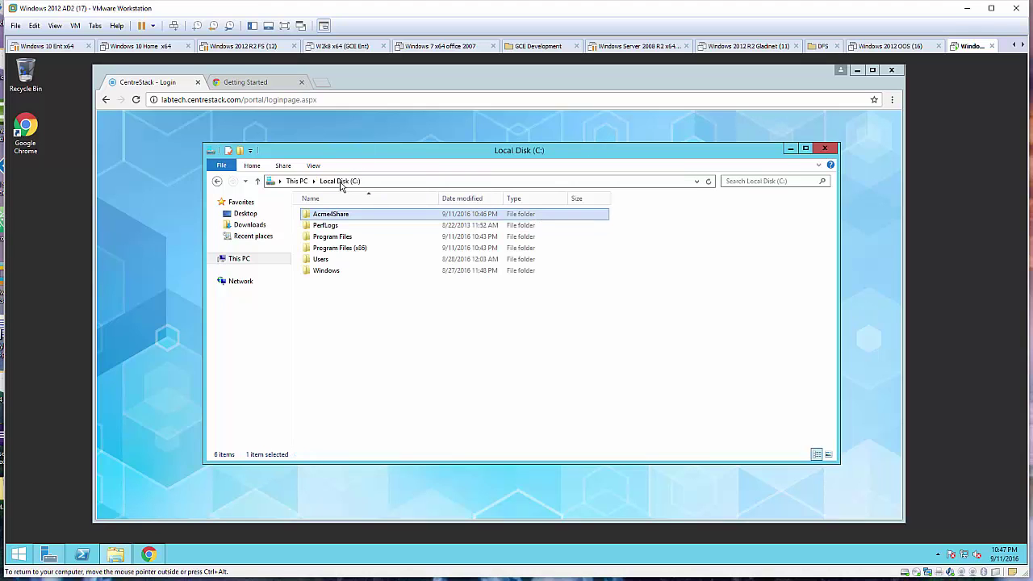
right_click(350, 213)
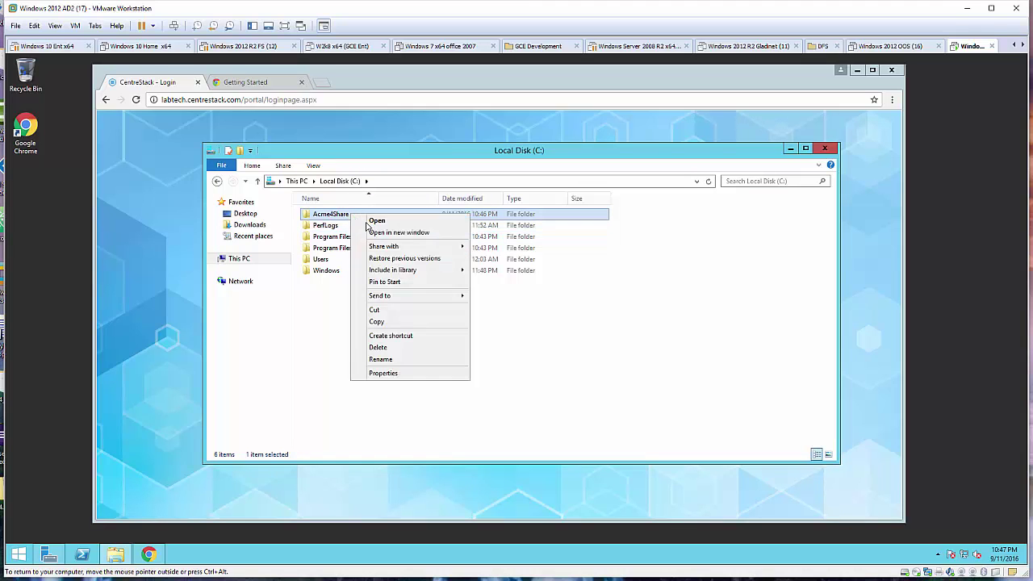
click(401, 375)
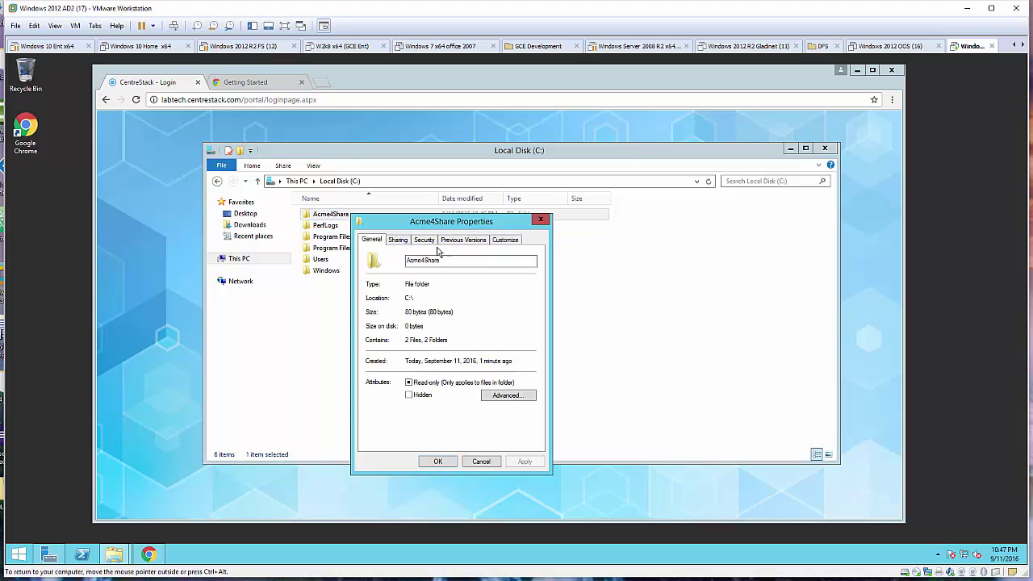
click(404, 242)
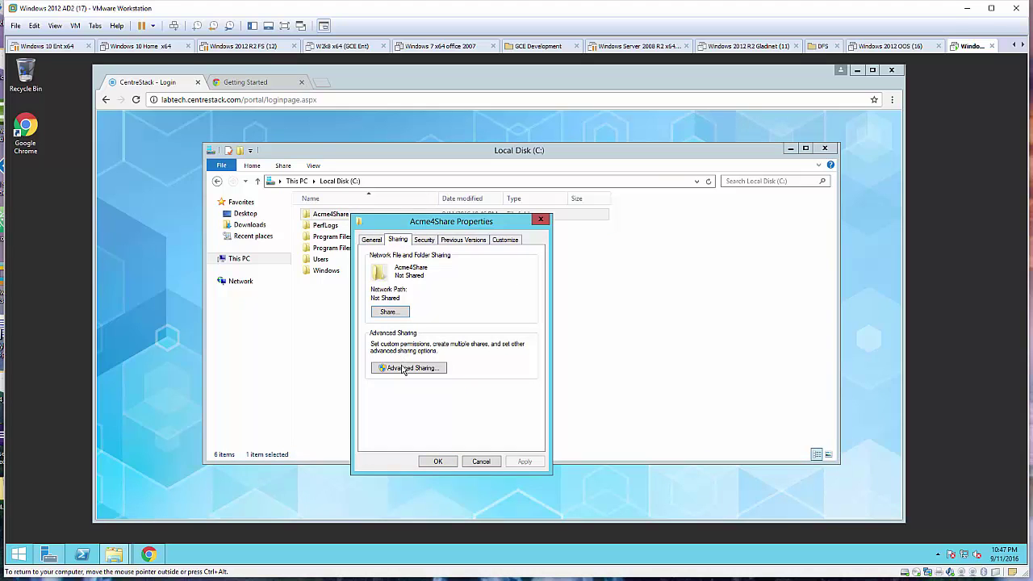
click(404, 369)
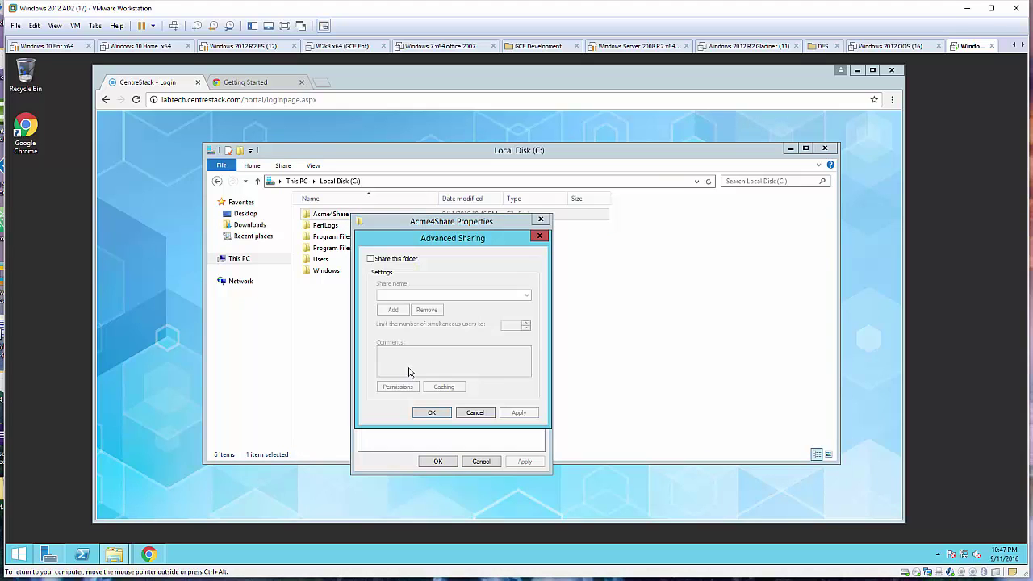
click(372, 258)
Grant Domain Users Full Control share permission and close all sharing dialogs.
click(406, 389)
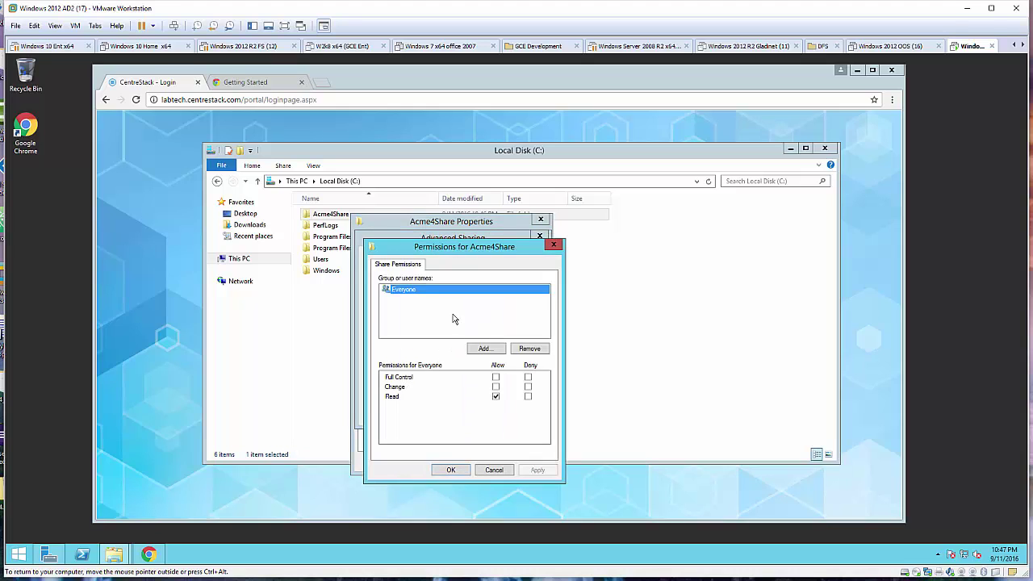
click(485, 348)
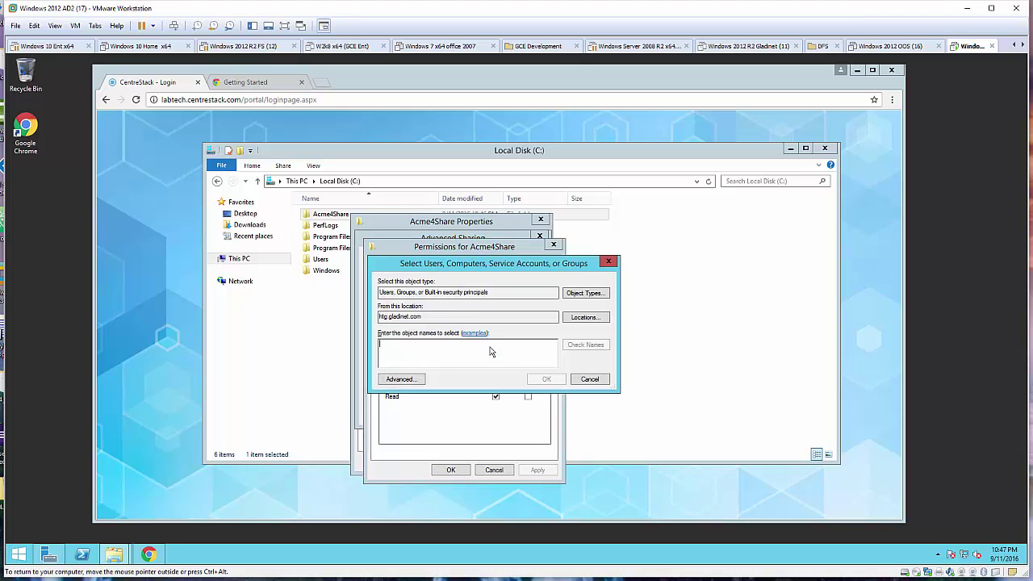
text(domain users)
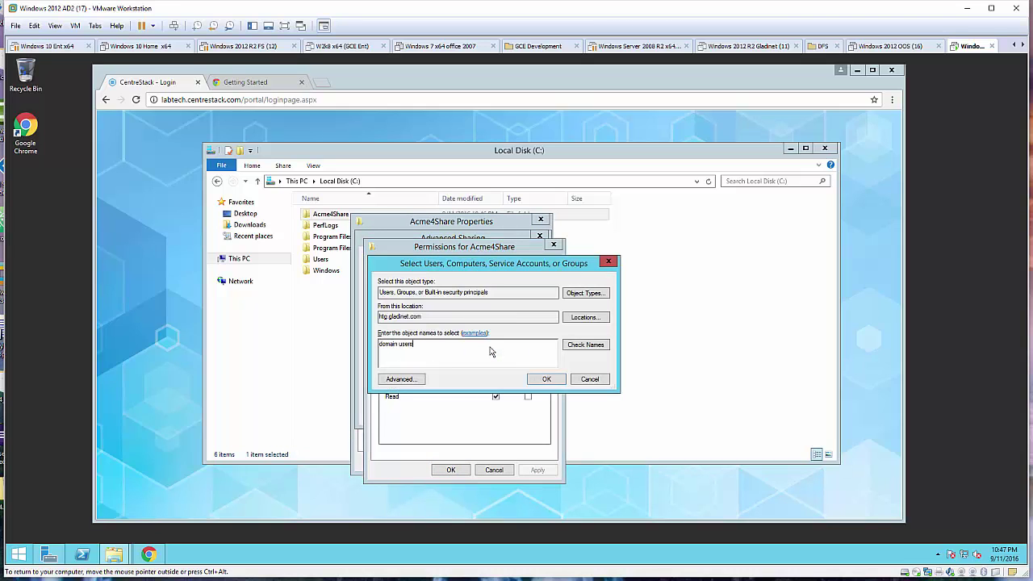
click(590, 345)
click(547, 381)
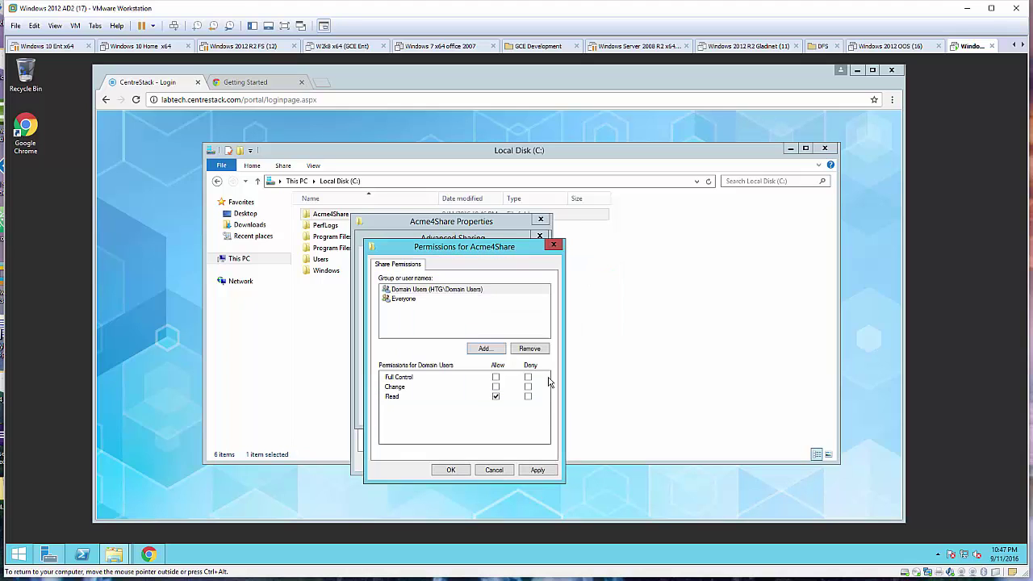
click(497, 377)
click(450, 472)
click(434, 414)
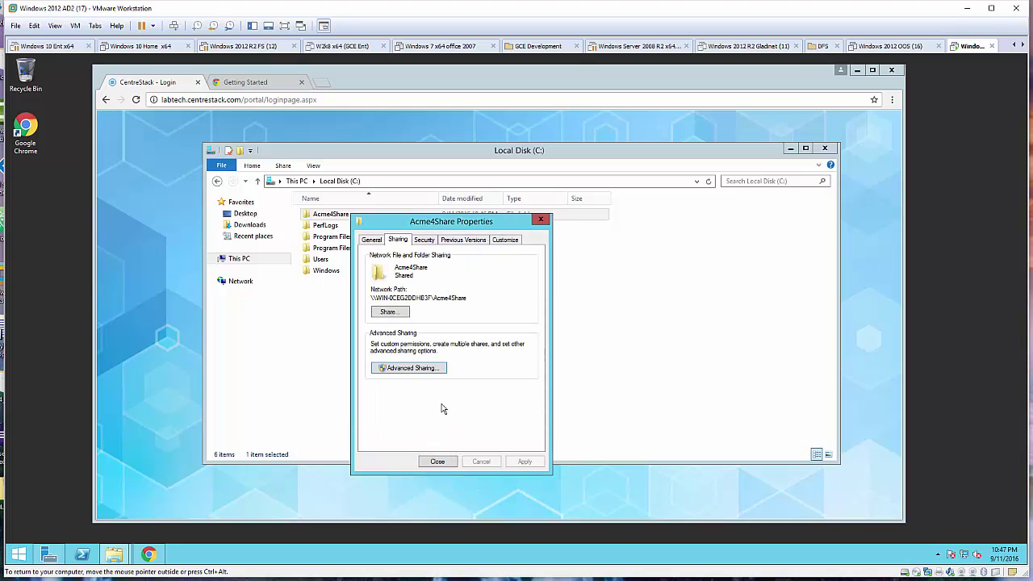
click(440, 462)
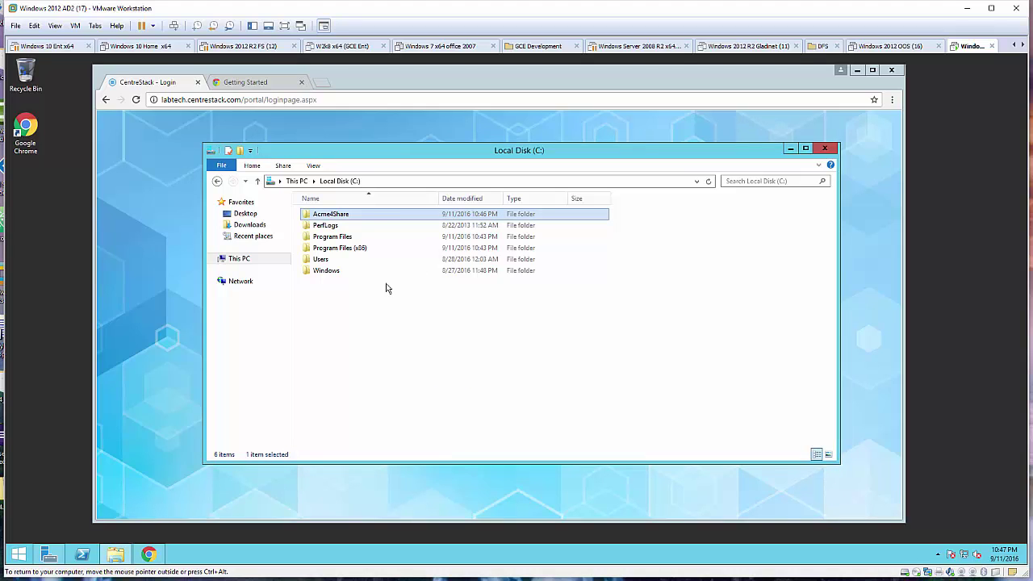
Disable inheritance on U3Folder, converting inherited permissions into explicit entries.
right_click(358, 218)
click(361, 222)
click(356, 216)
right_click(355, 215)
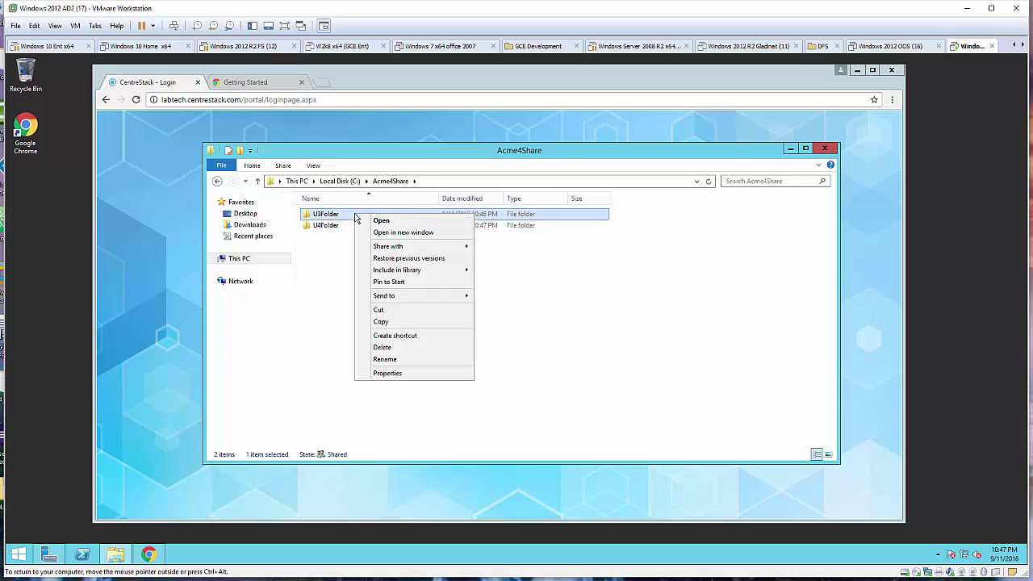
click(403, 373)
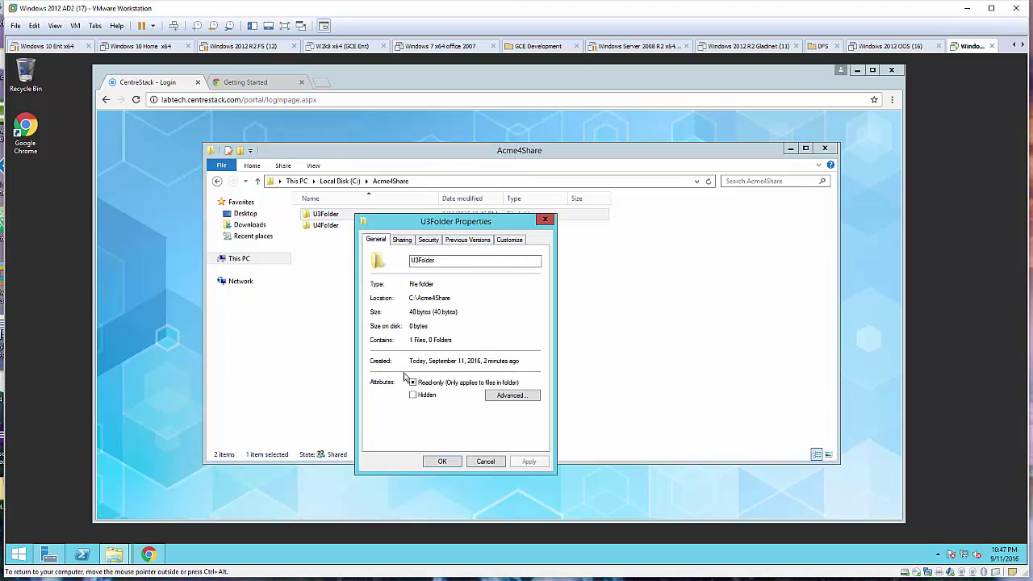
click(432, 241)
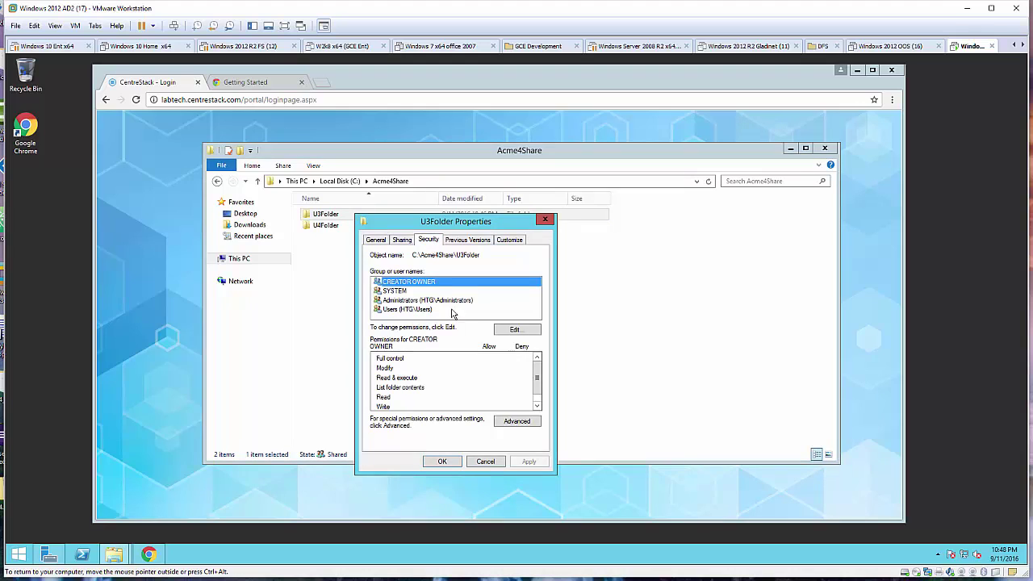
click(504, 420)
click(359, 388)
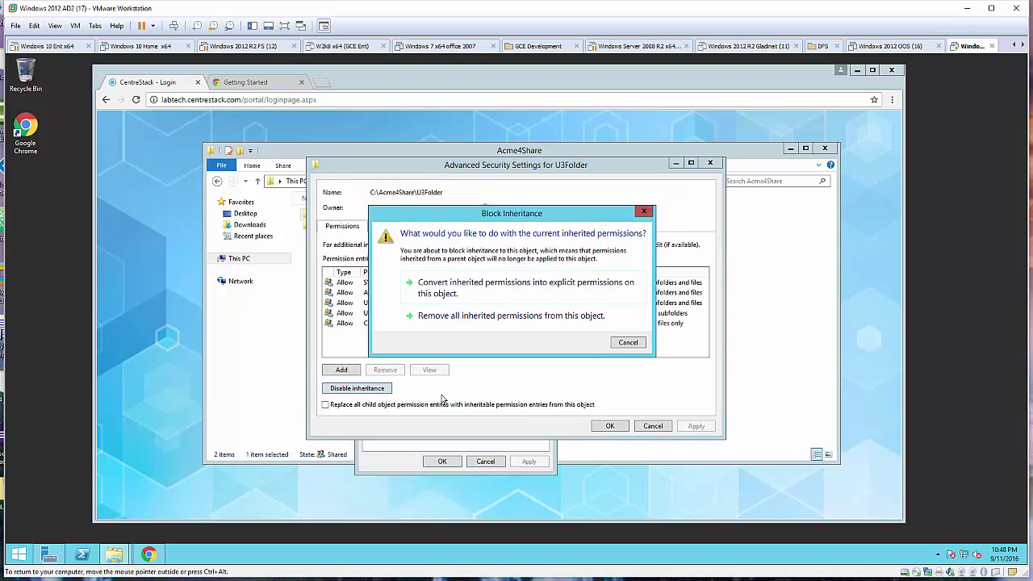
click(485, 295)
click(697, 428)
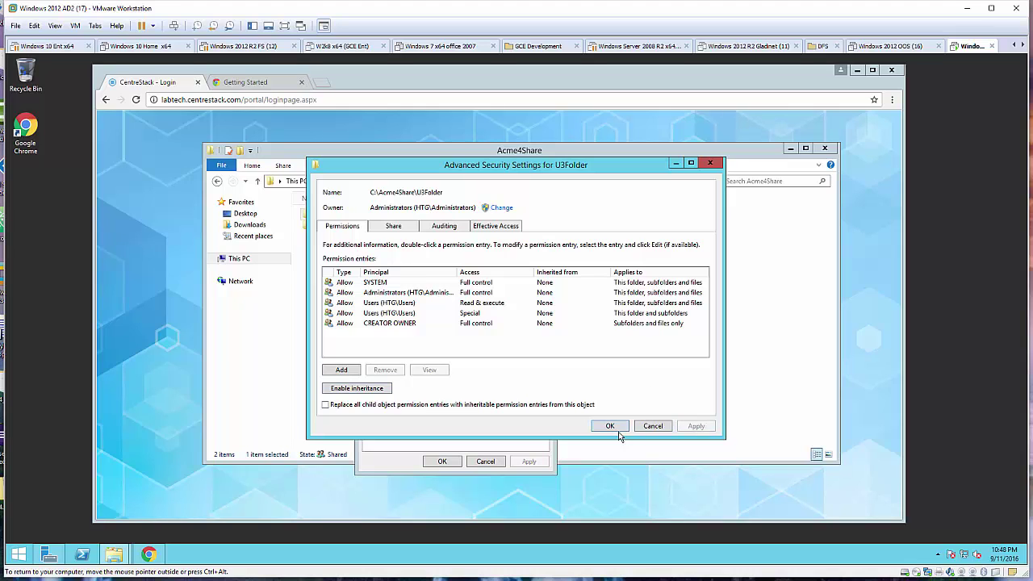
click(611, 428)
Replace the Users group on U3Folder with acme4u3 holding Full Control.
click(427, 311)
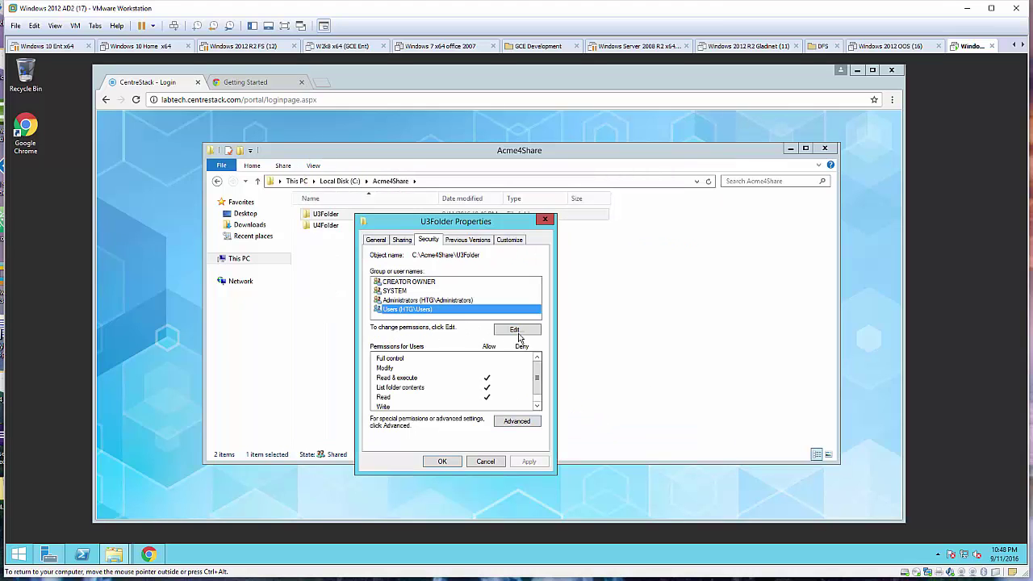
click(517, 332)
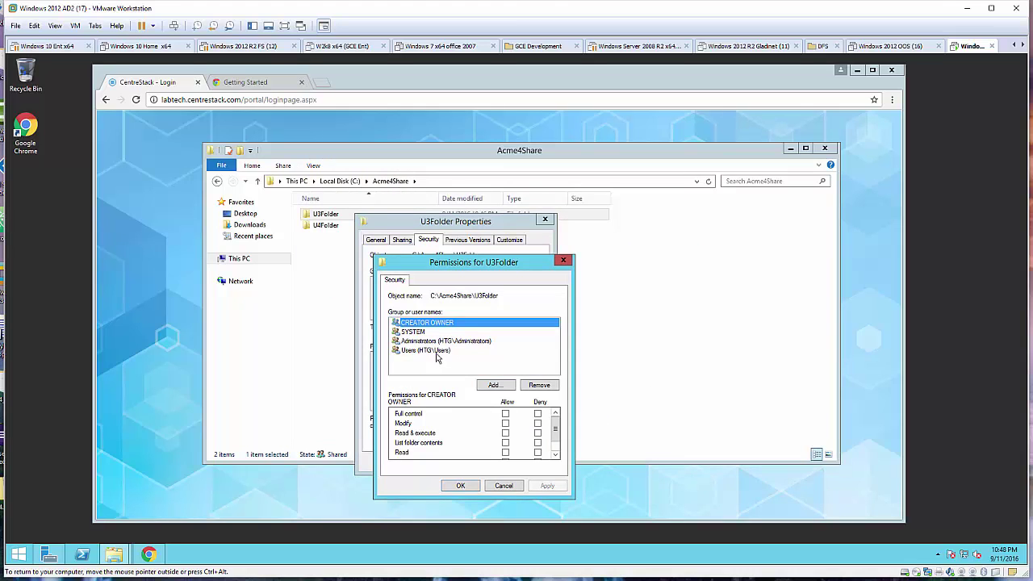
click(436, 352)
click(541, 387)
click(494, 386)
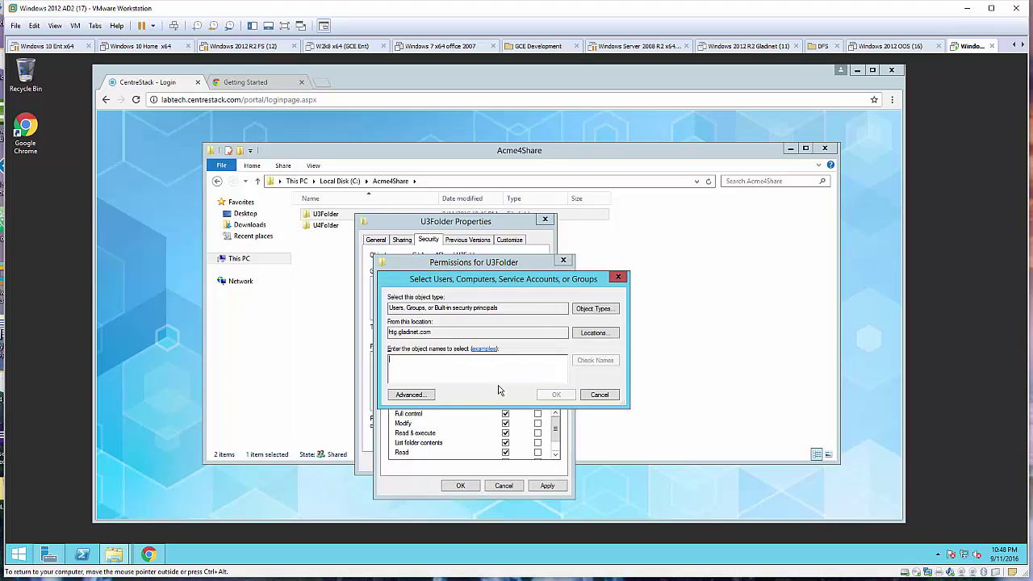
text(acme4u3)
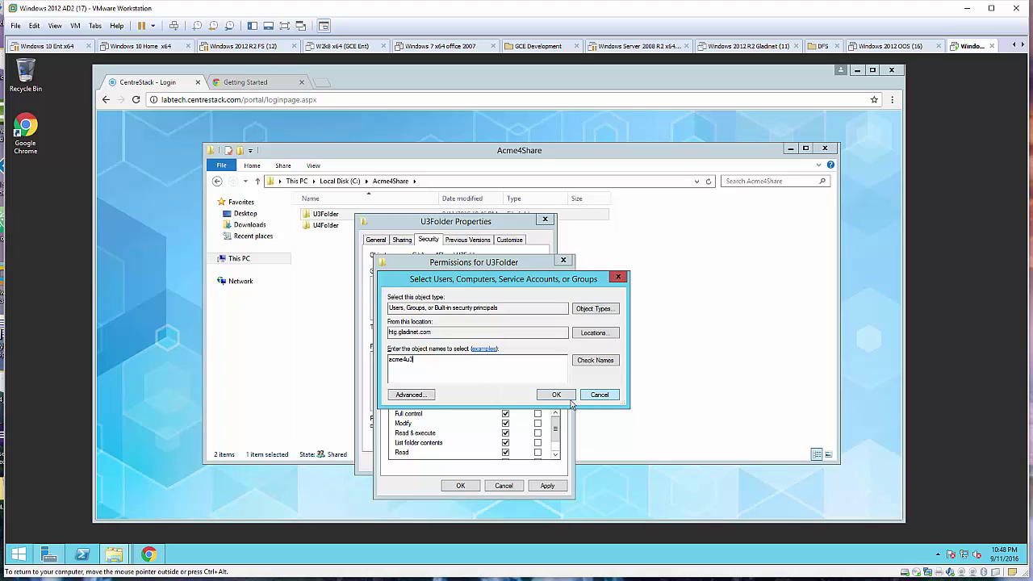
click(596, 363)
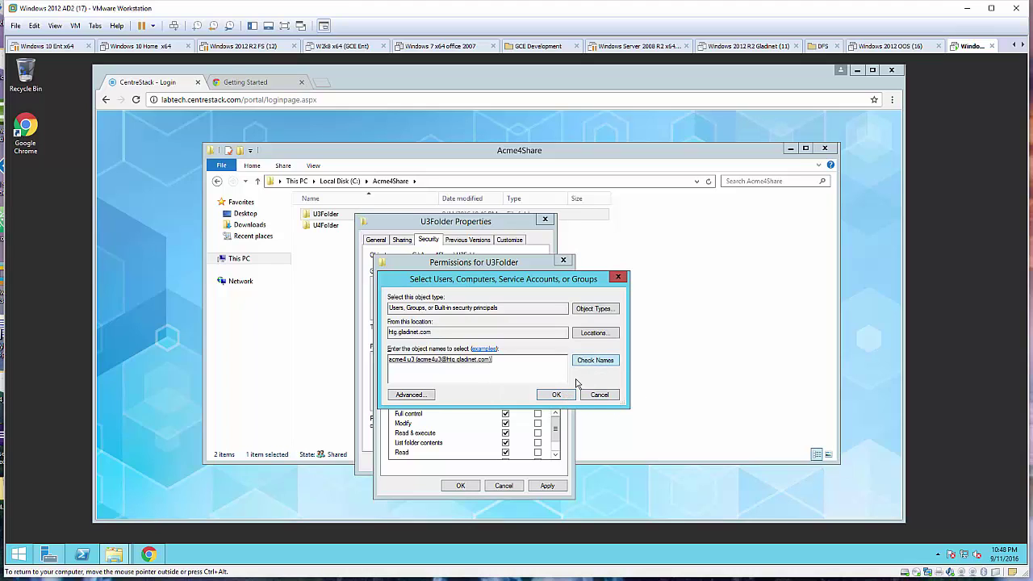
click(557, 396)
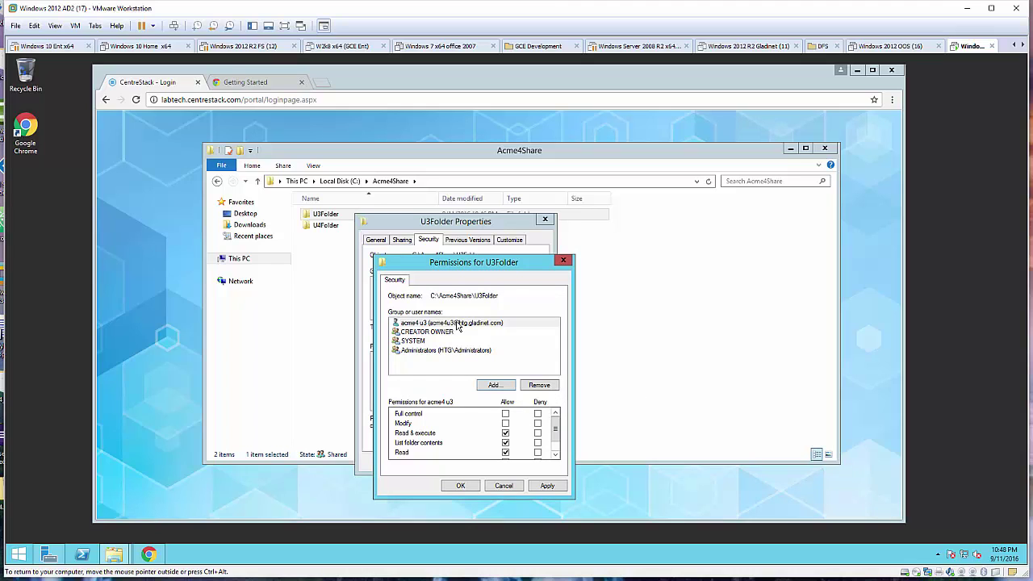
click(506, 413)
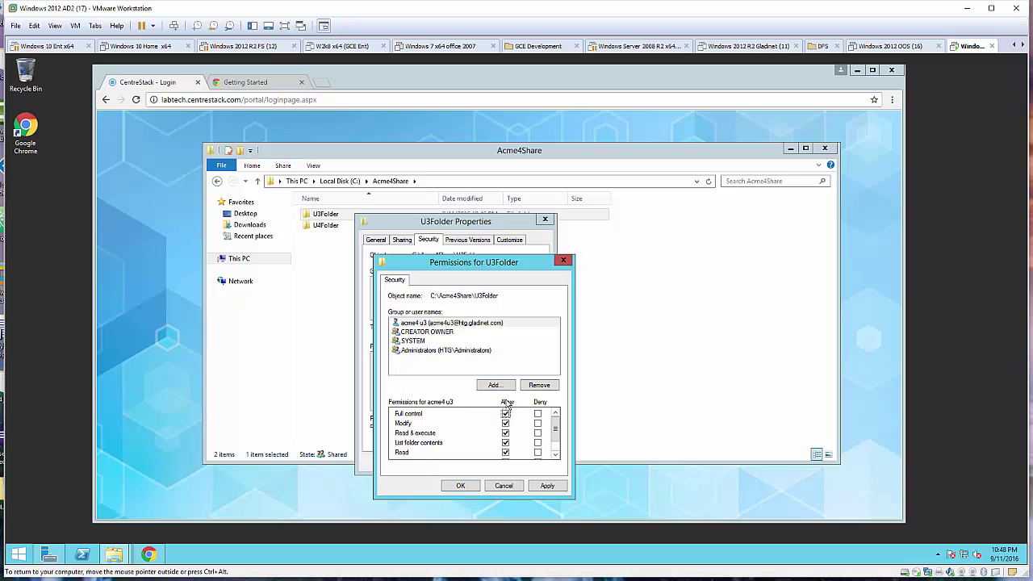
click(462, 485)
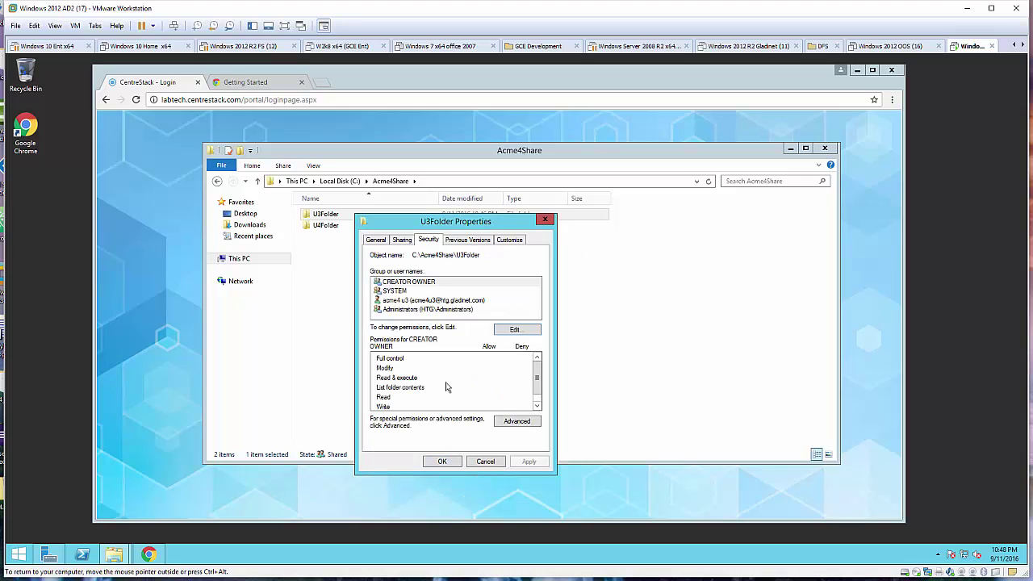
click(415, 303)
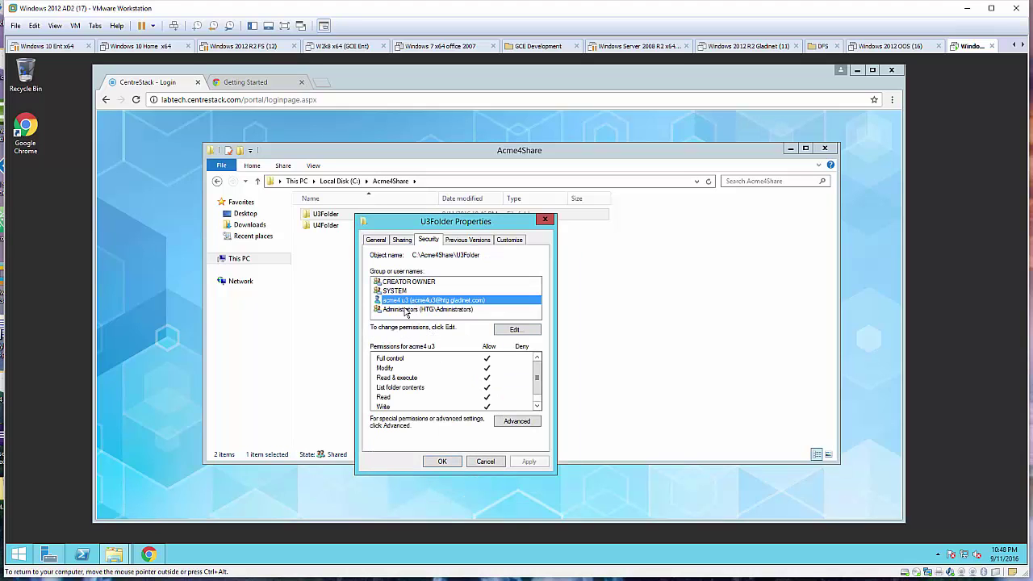
click(451, 462)
Disable inheritance on U4Folder, converting inherited permissions into explicit entries.
click(343, 226)
right_click(343, 228)
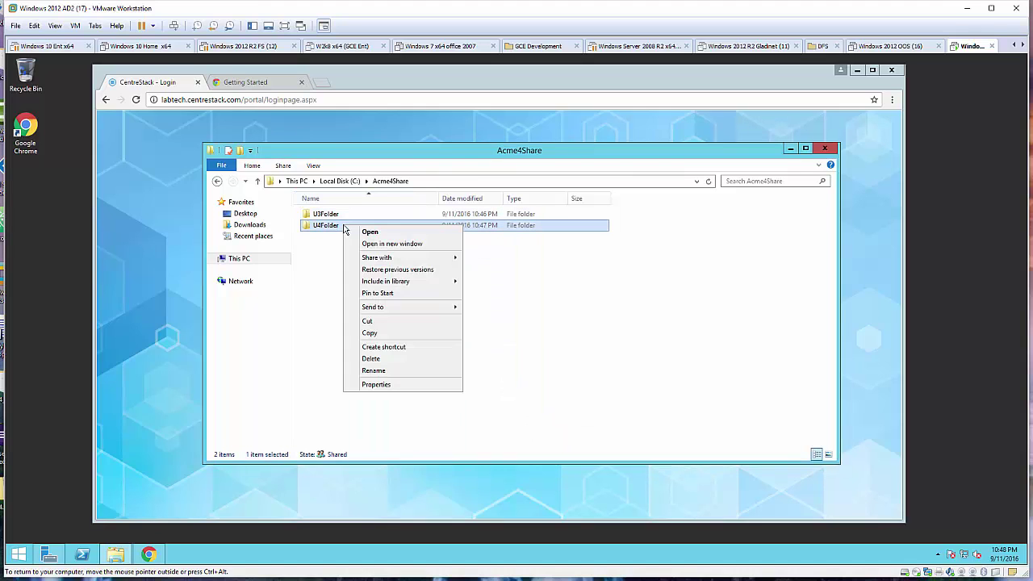
click(384, 386)
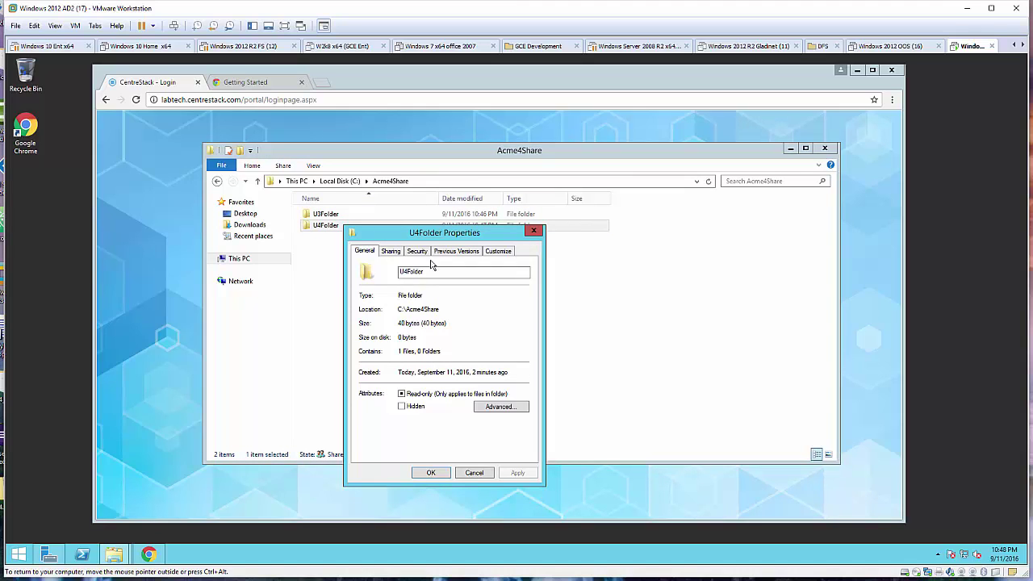
click(419, 252)
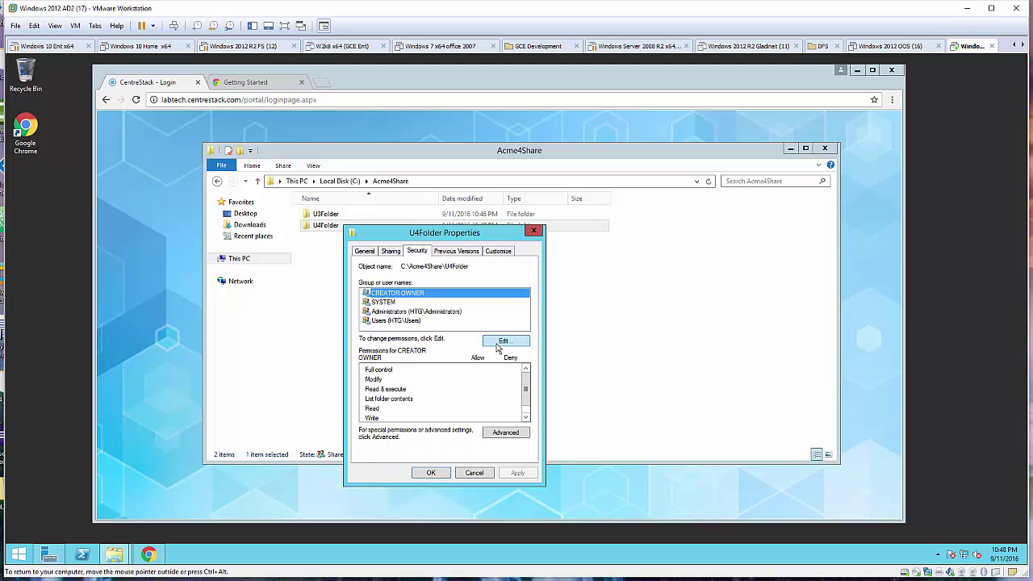
click(522, 436)
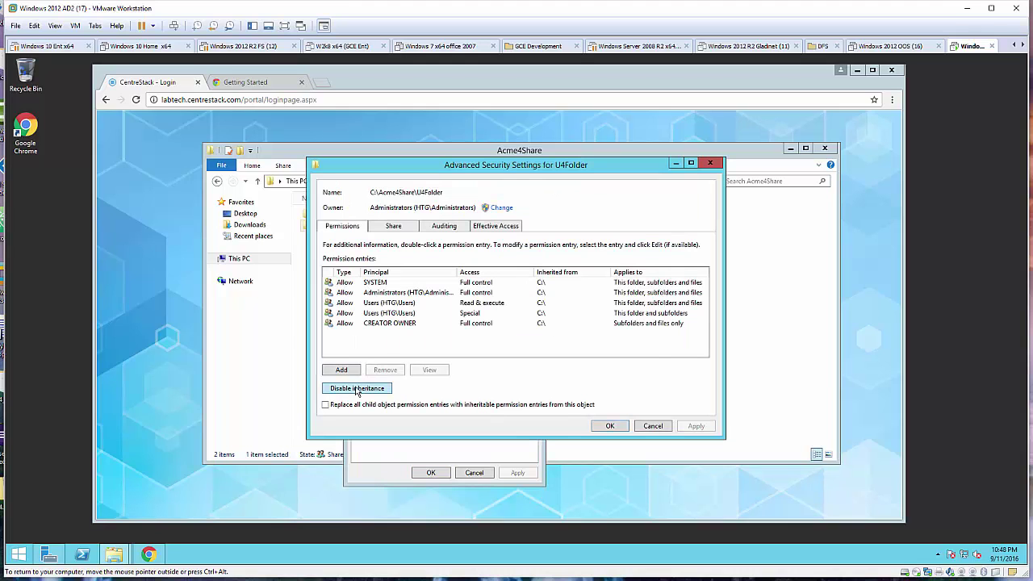
click(357, 389)
click(478, 287)
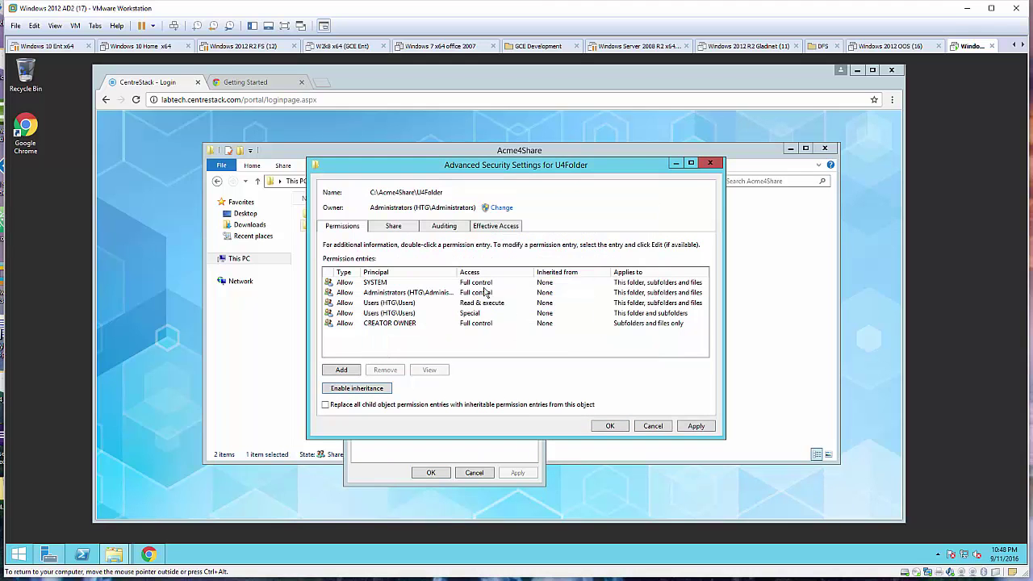
click(612, 427)
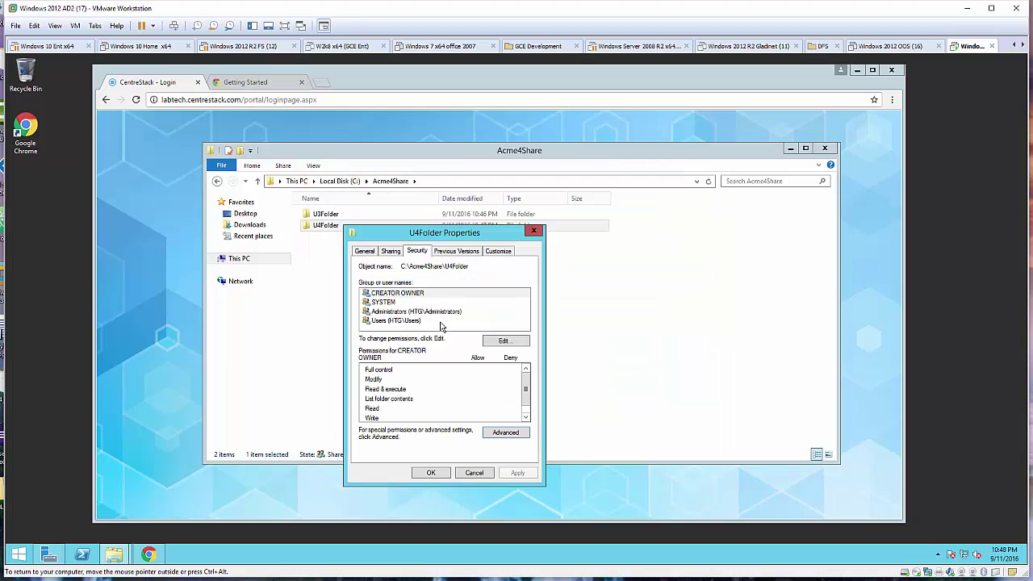
Replace the Users group on U4Folder with acme4u4 holding Full Control.
click(502, 342)
click(426, 363)
click(526, 397)
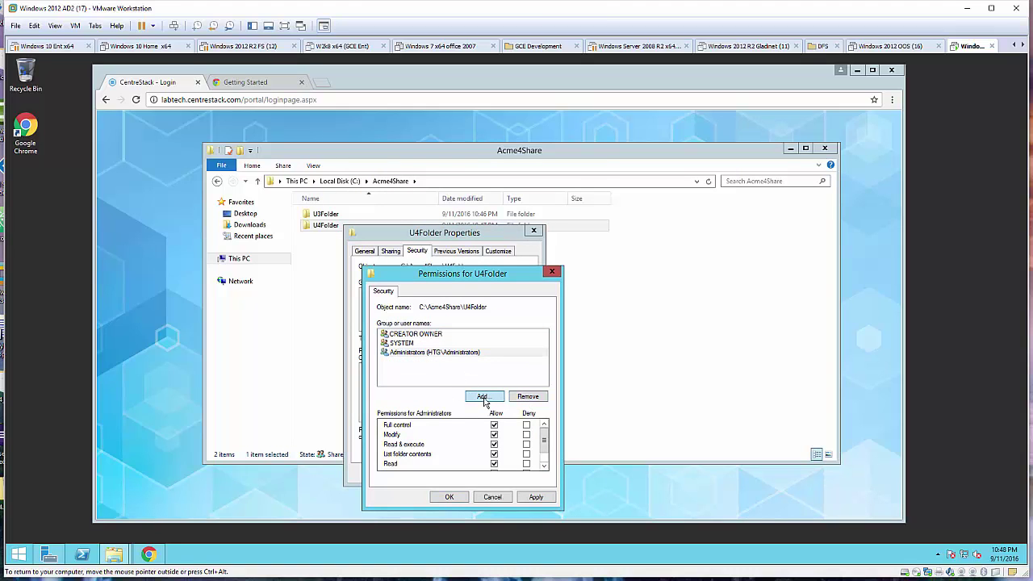
click(484, 397)
text(acme4u4)
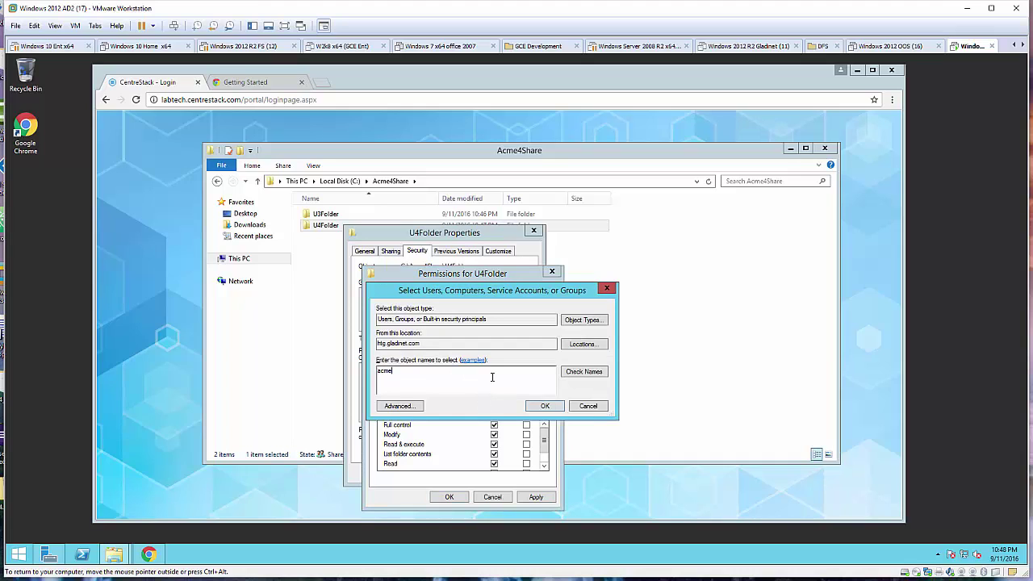
click(594, 373)
click(543, 408)
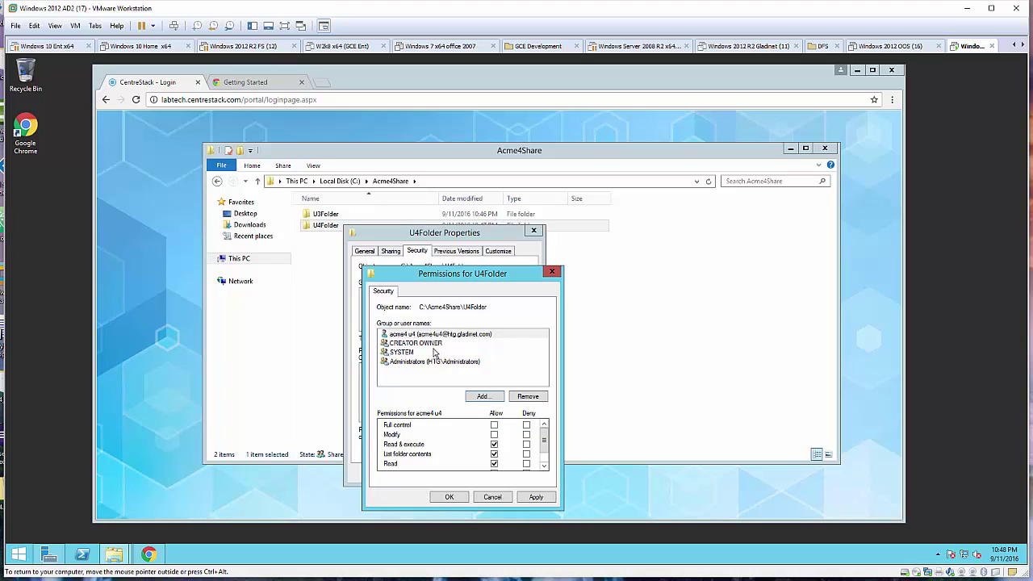
click(494, 425)
click(456, 499)
click(399, 314)
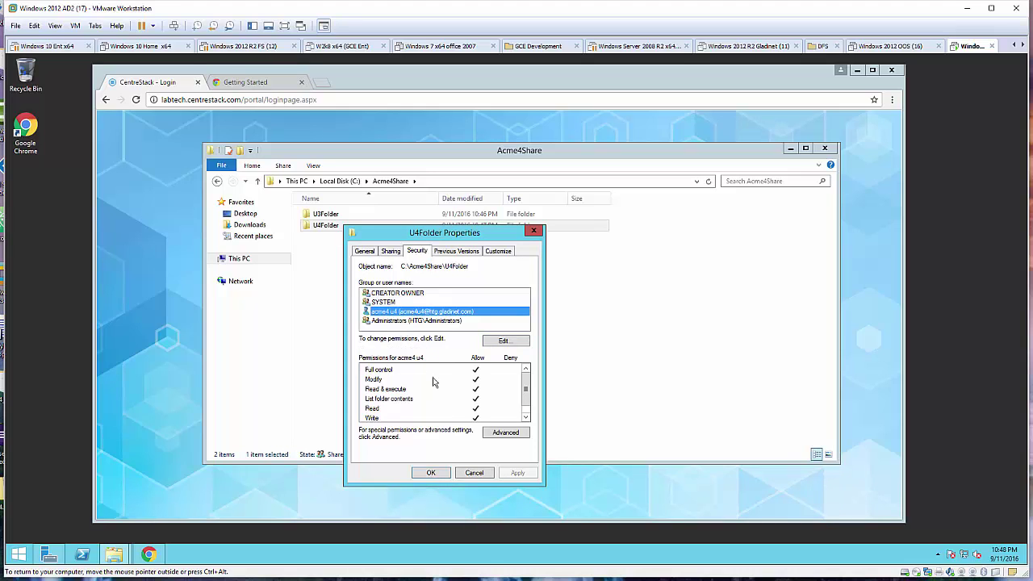
click(431, 474)
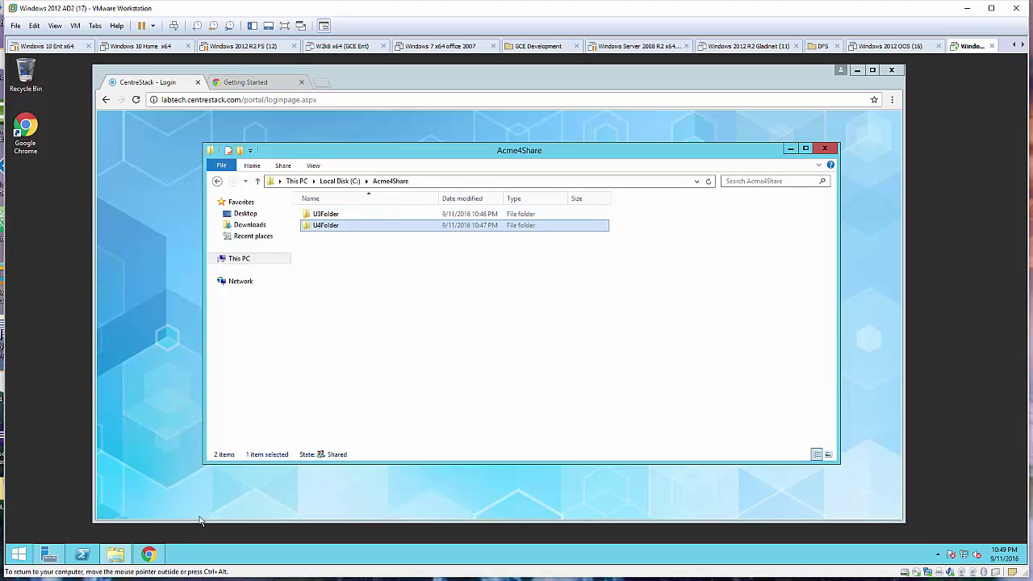
click(157, 366)
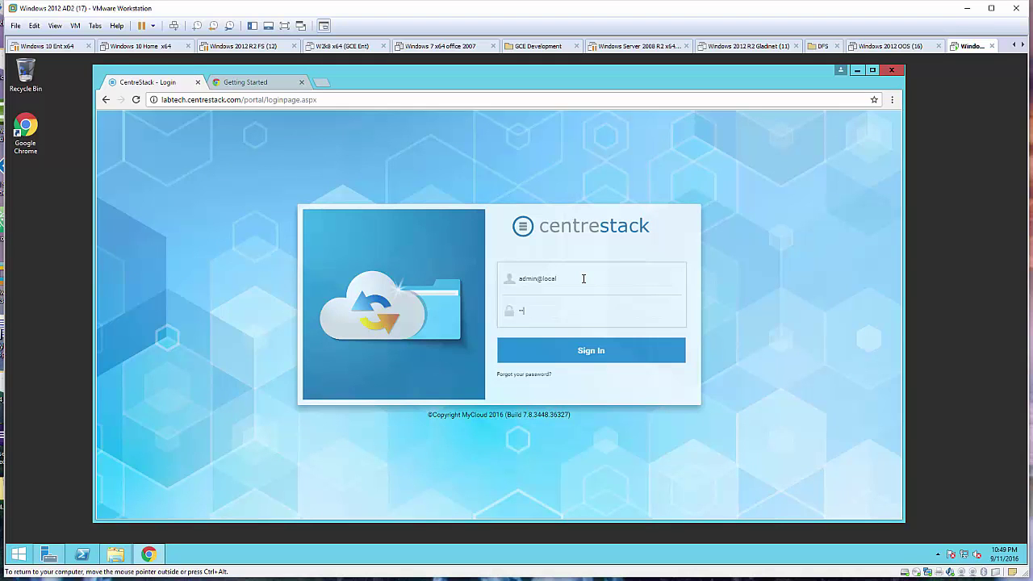
Sign in to CentreStack as admin, saving the password, and view Tenant Manager's 9 tenants.
key(Return)
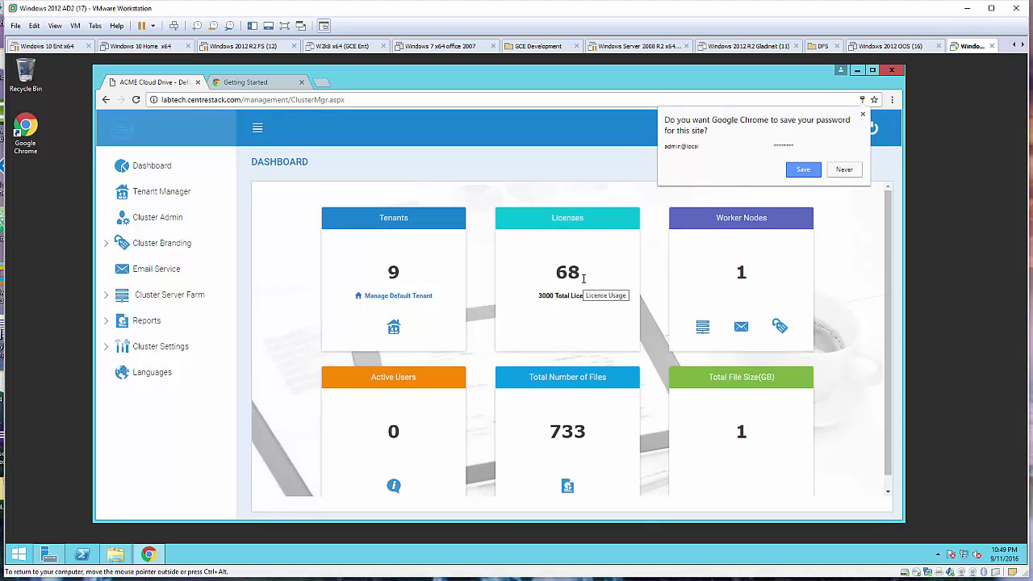
click(817, 170)
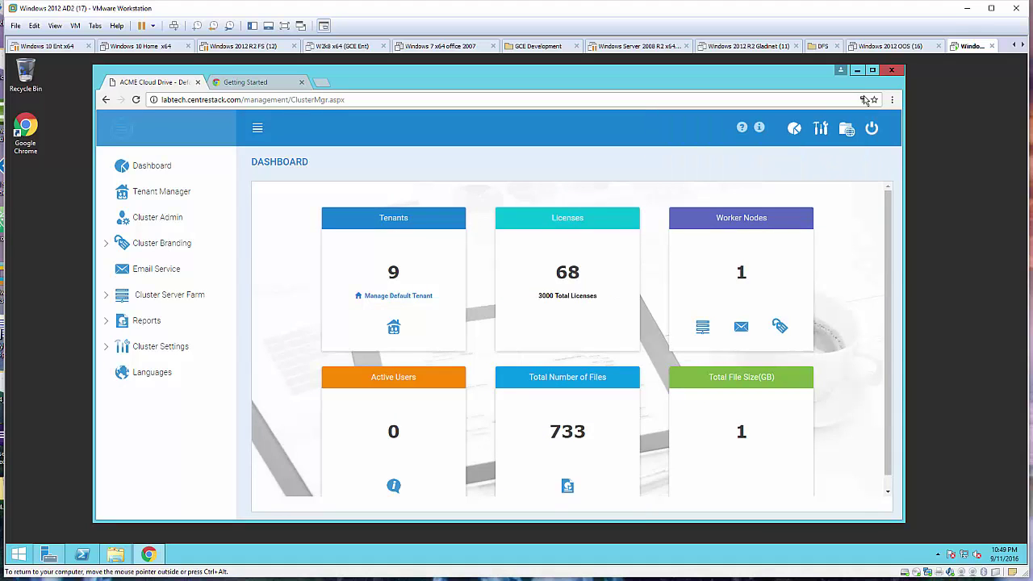
click(876, 70)
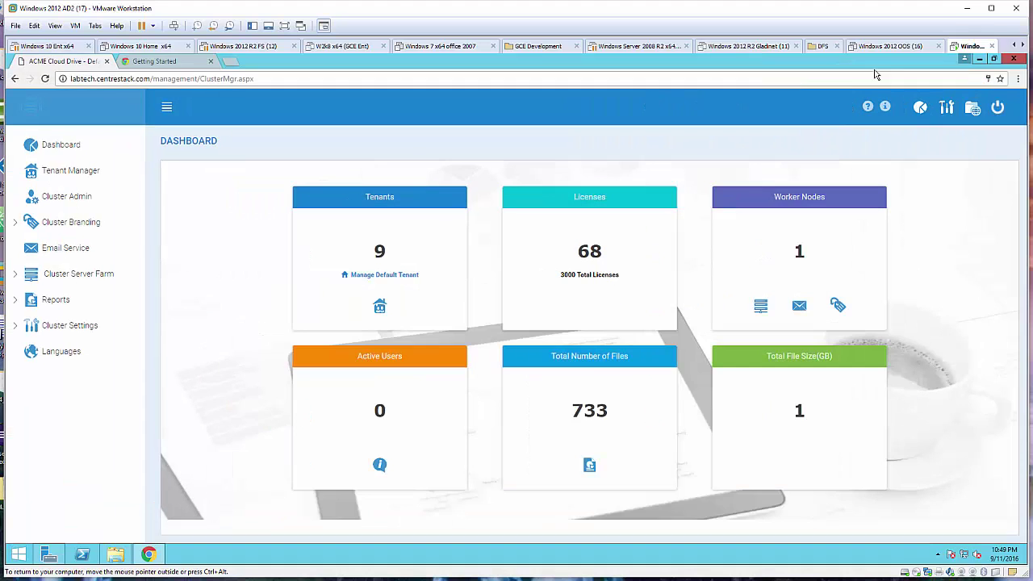
click(100, 172)
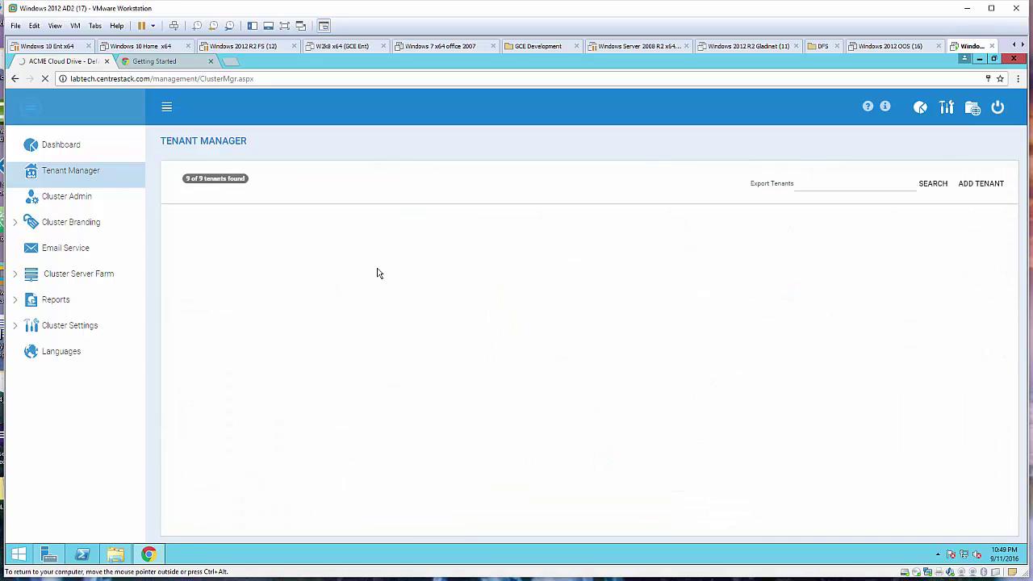
scroll(377, 273, down, 1)
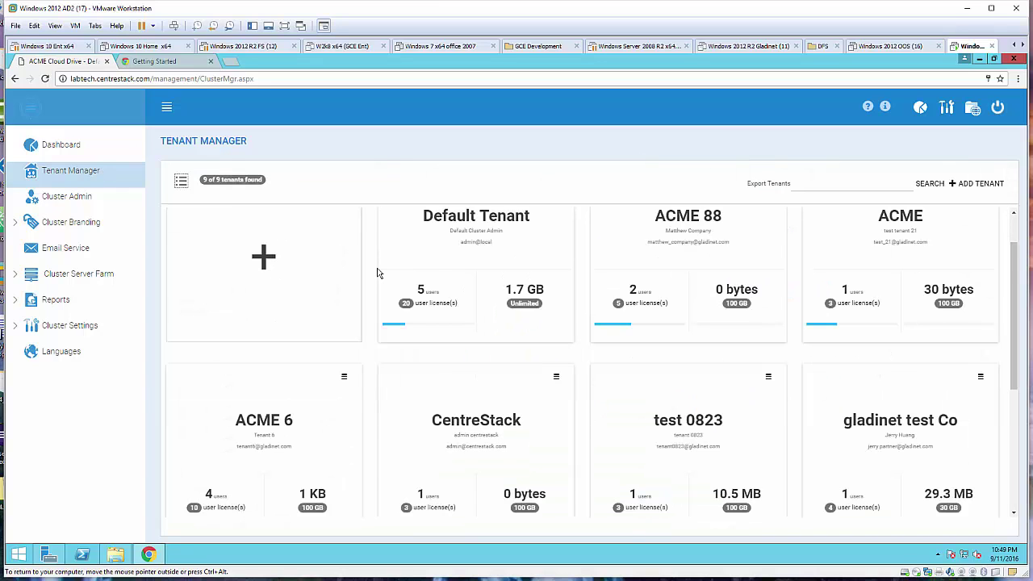
scroll(377, 274, down, 5)
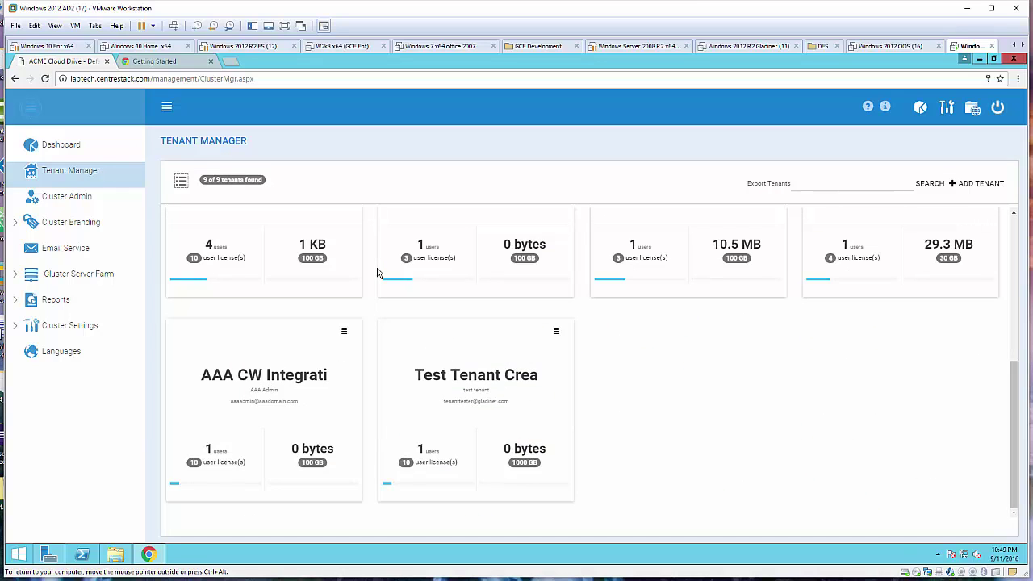
scroll(377, 274, up, 6)
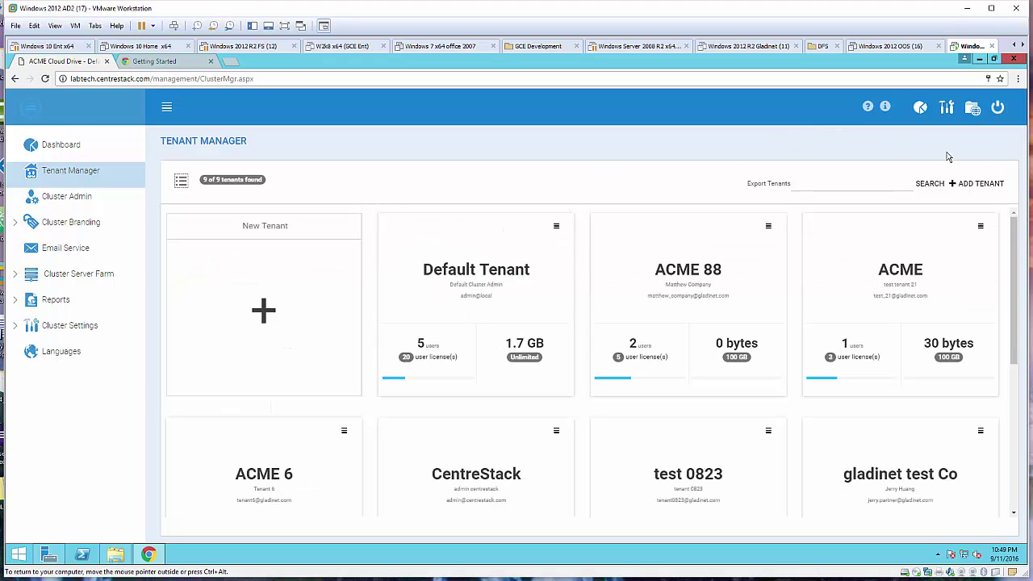
Start a new tenant, entering the admin's e-mail address and organization name ACME.
click(989, 187)
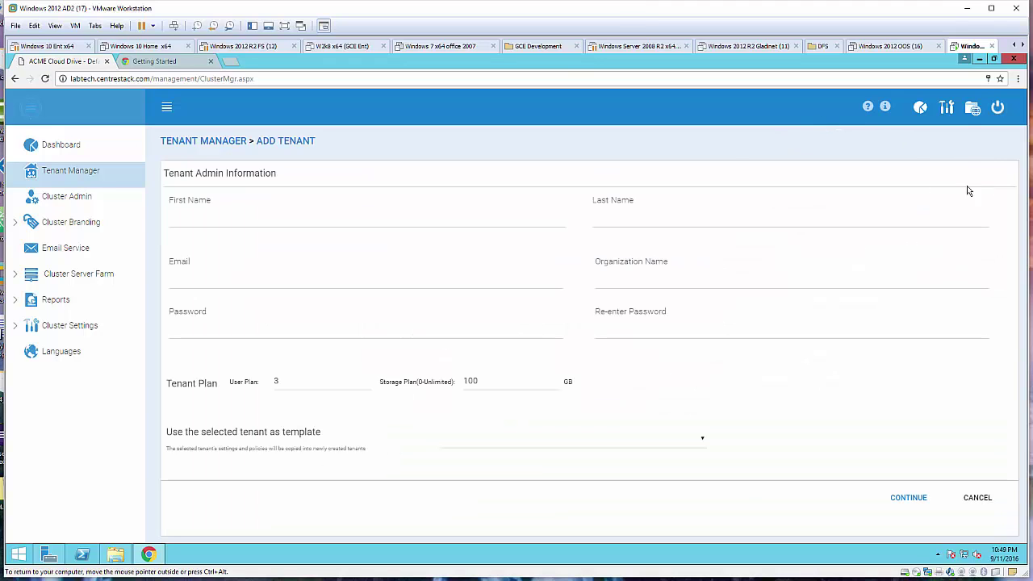
click(320, 223)
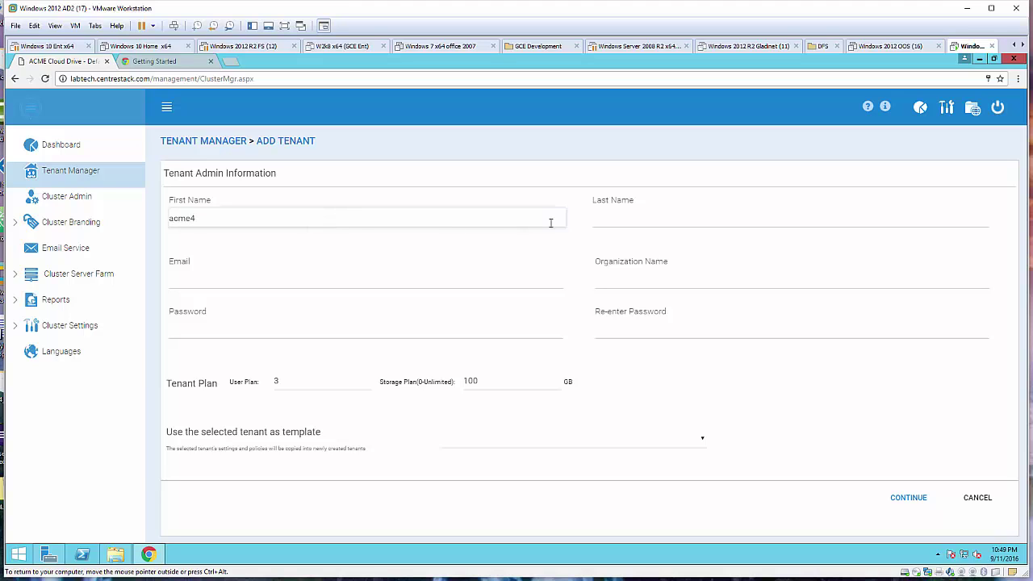
click(614, 223)
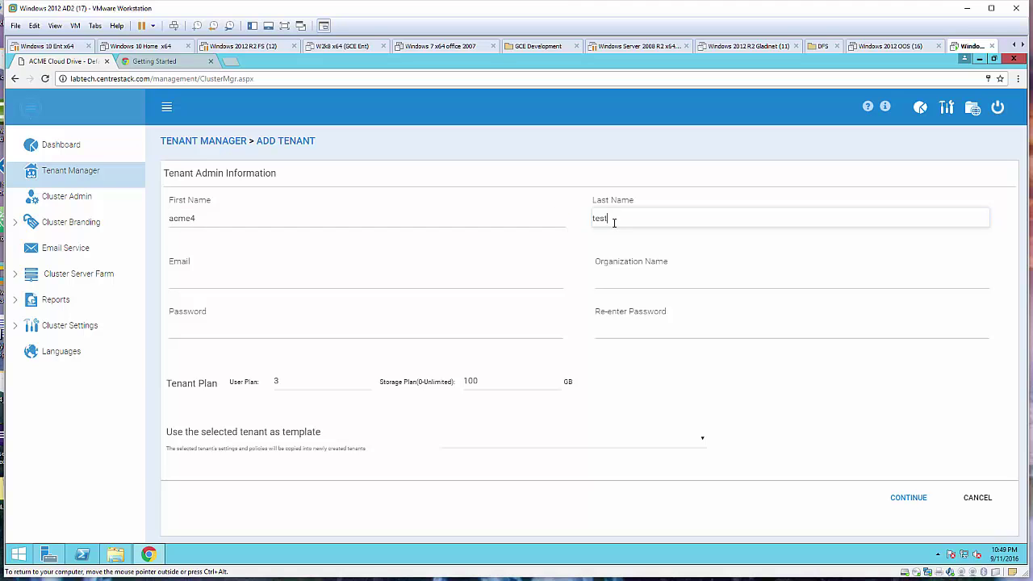
click(260, 280)
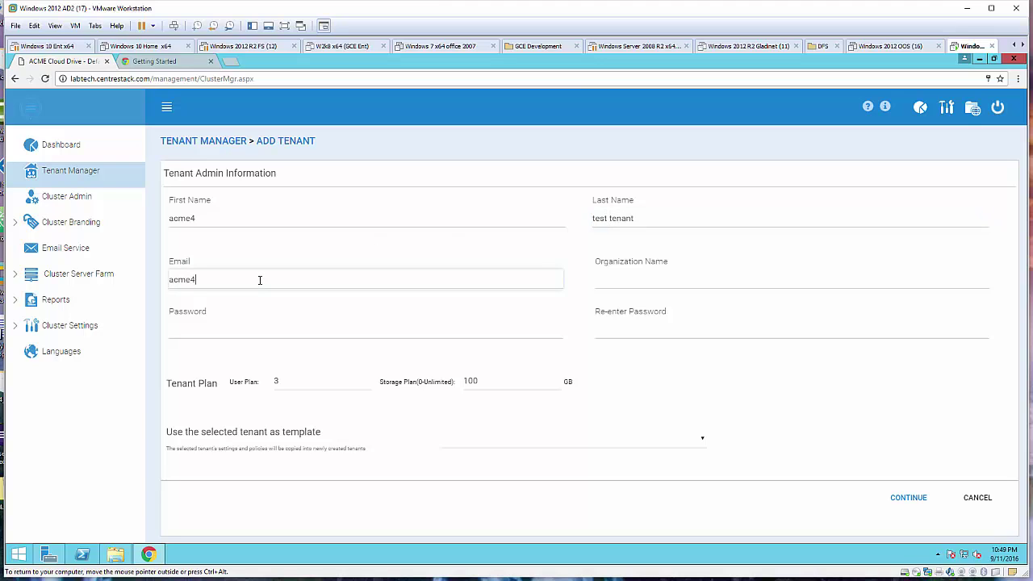
key(Tab)
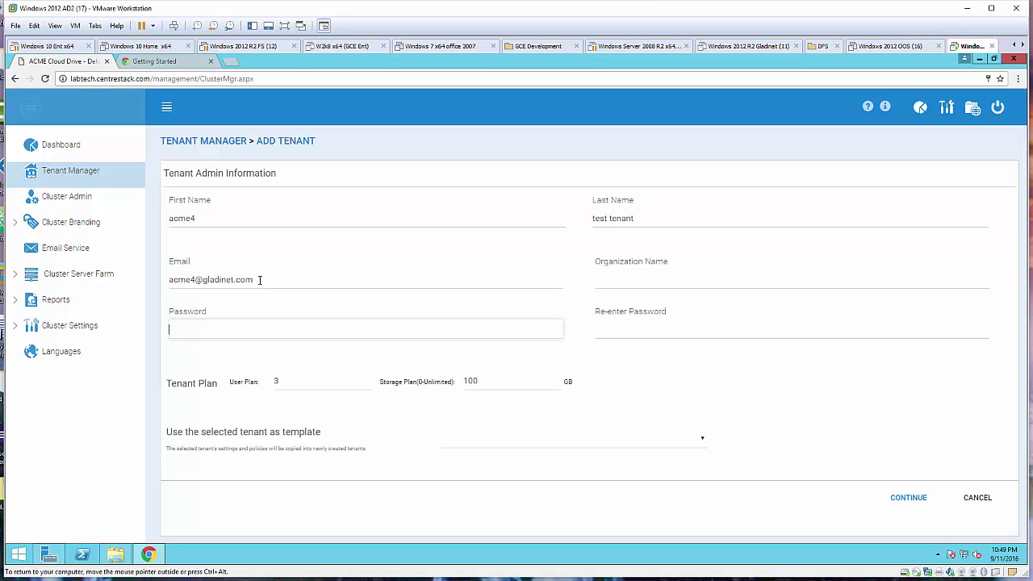
click(647, 281)
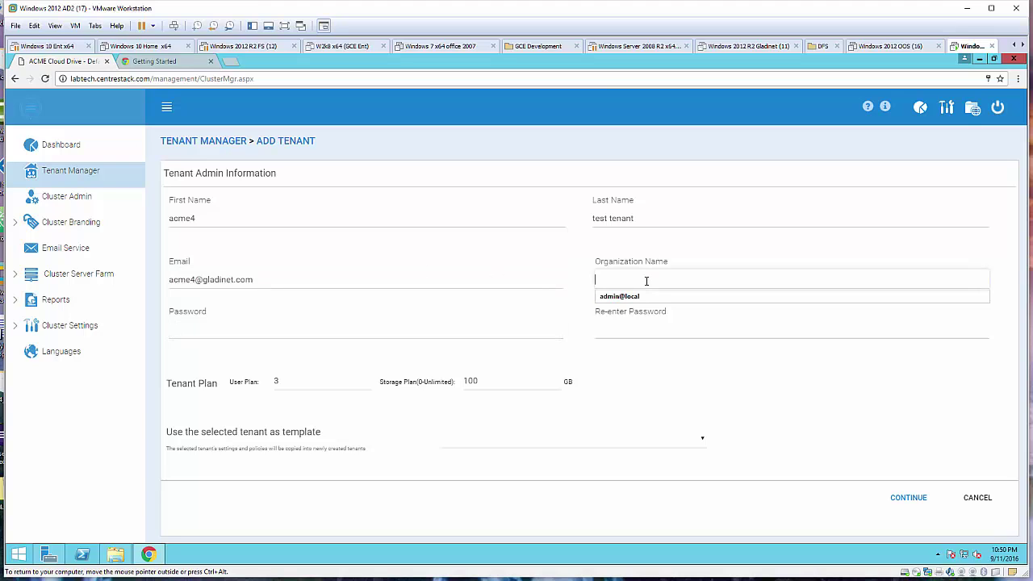
text(ACME 4)
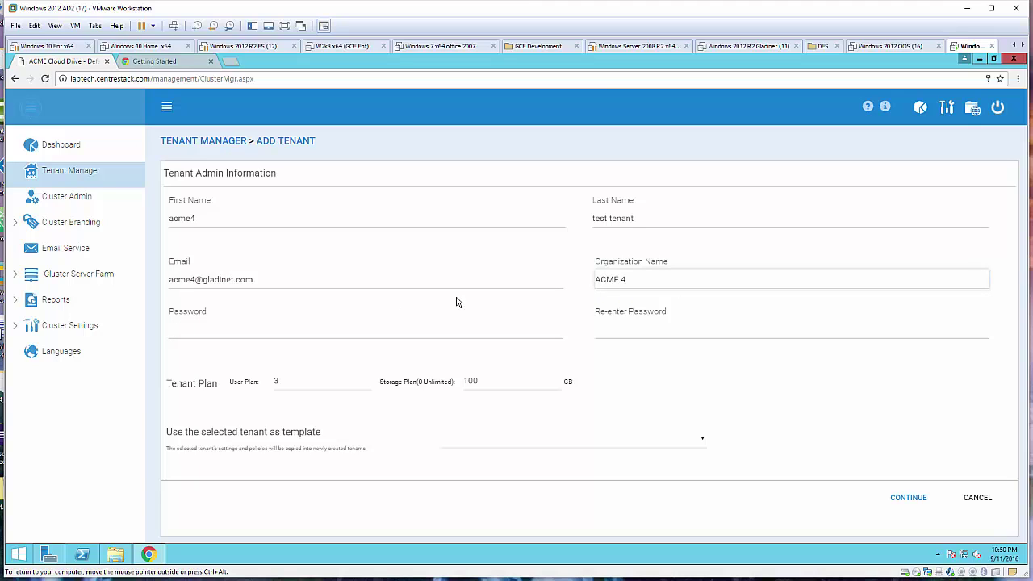
Enter the admin password twice, keep default advanced options, and auto-assign sub-folder storage.
click(234, 332)
text(12)
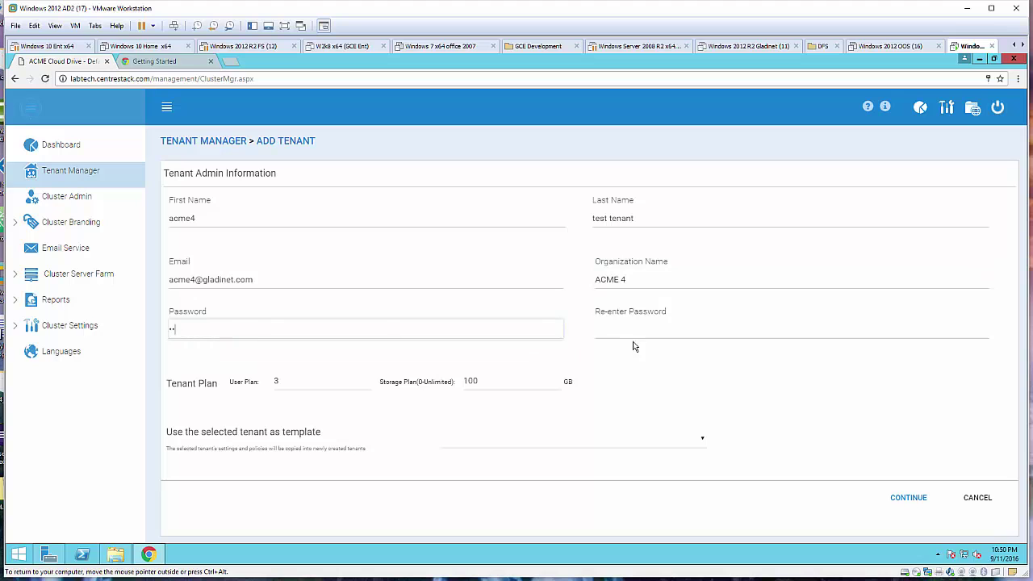
click(635, 333)
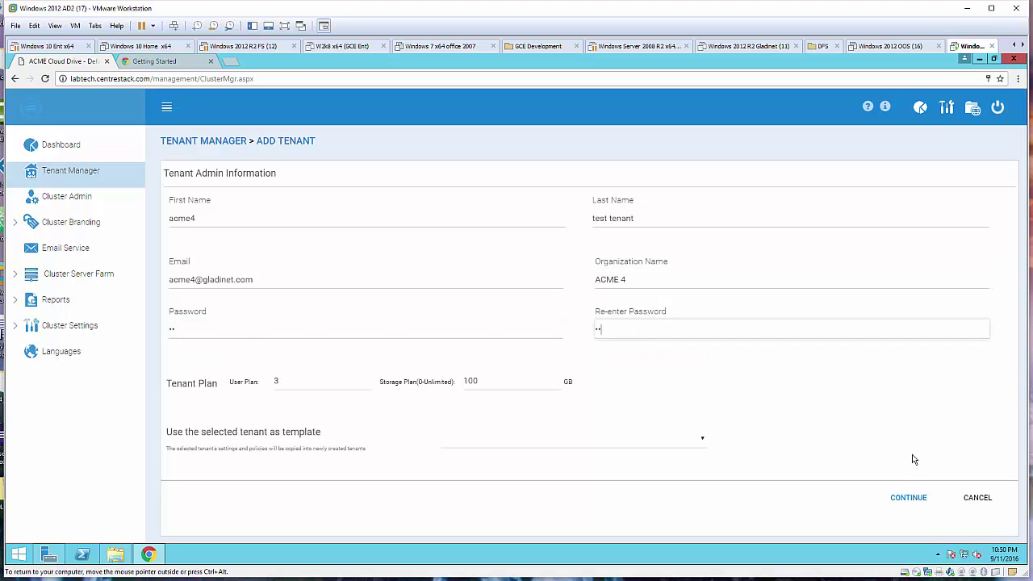
text(12)
click(919, 501)
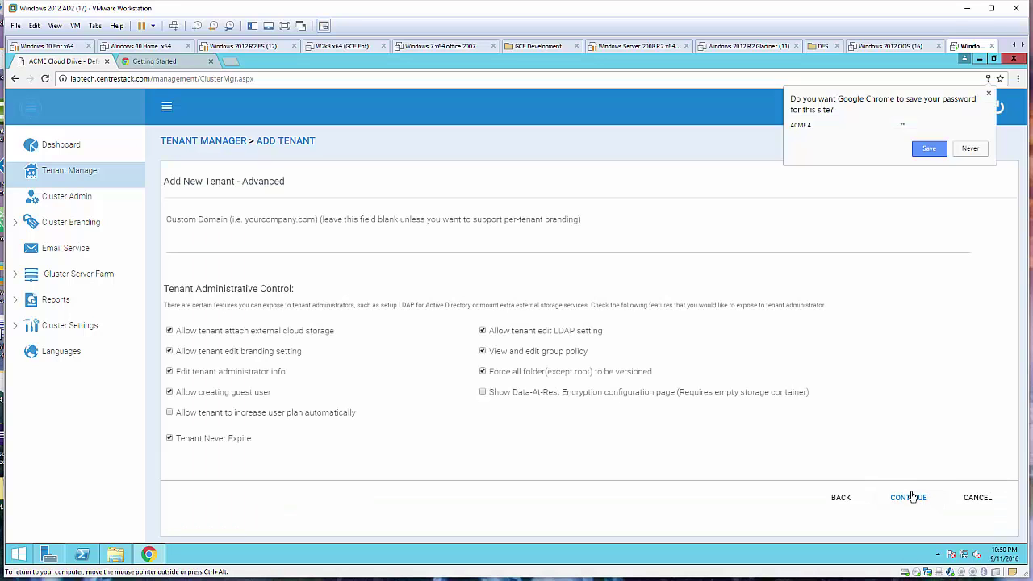
click(916, 500)
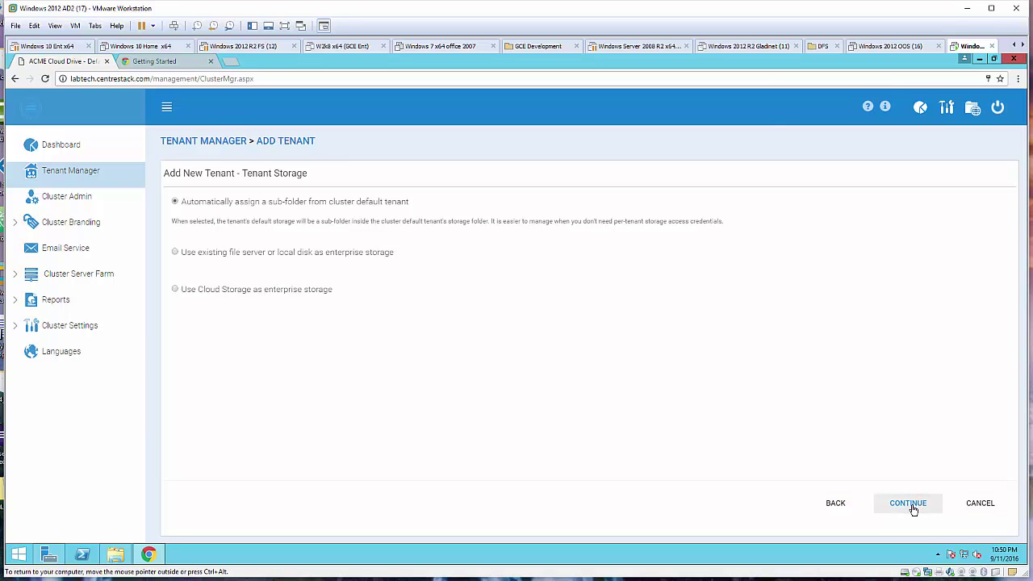
click(911, 505)
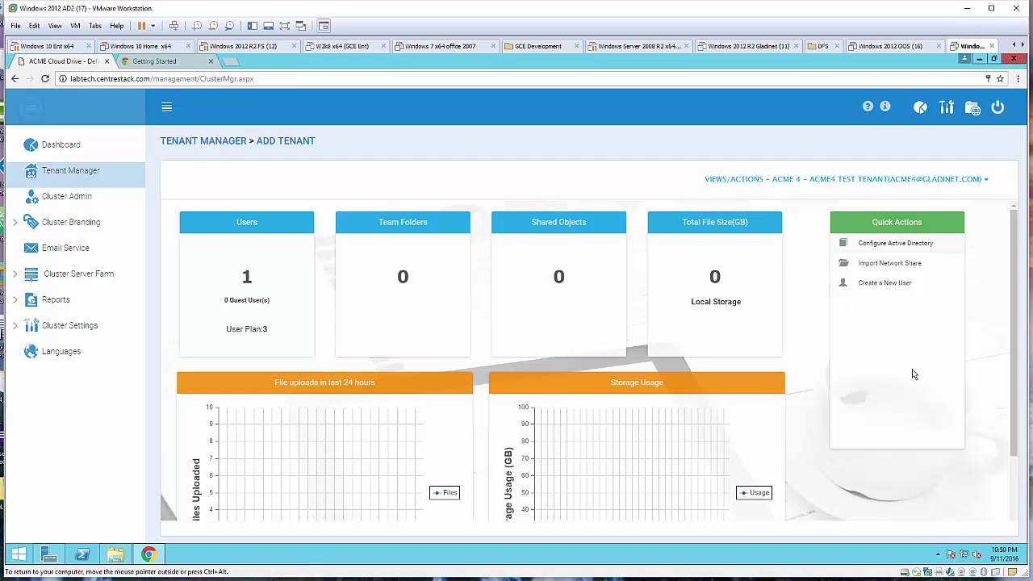
Log out, sign in with the ACME 4 tenant admin's e-mail and password, skip the tour, open management.
click(999, 108)
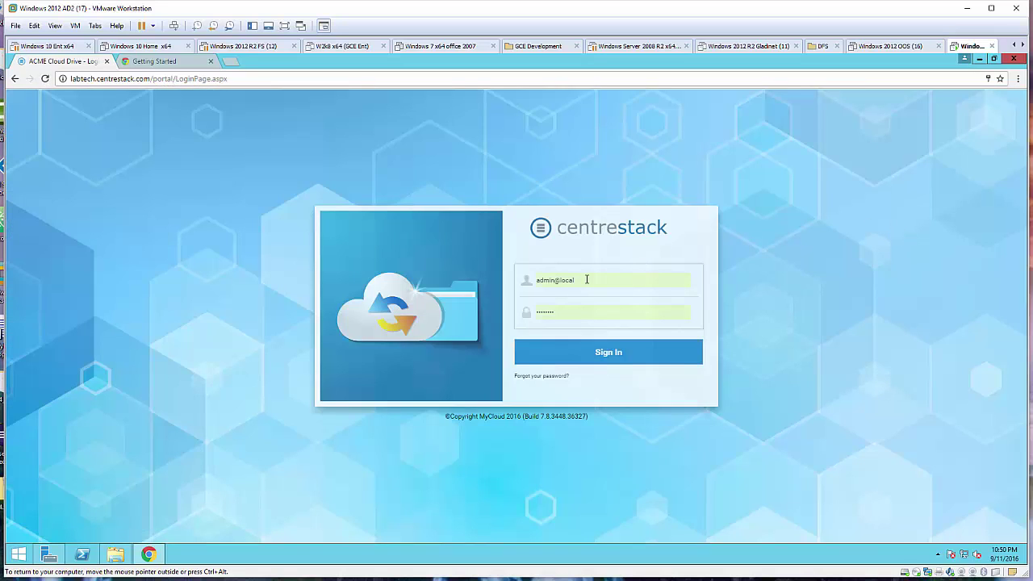
key(ctrl+a)
text(acme)
key(Tab)
key(BackSpace)
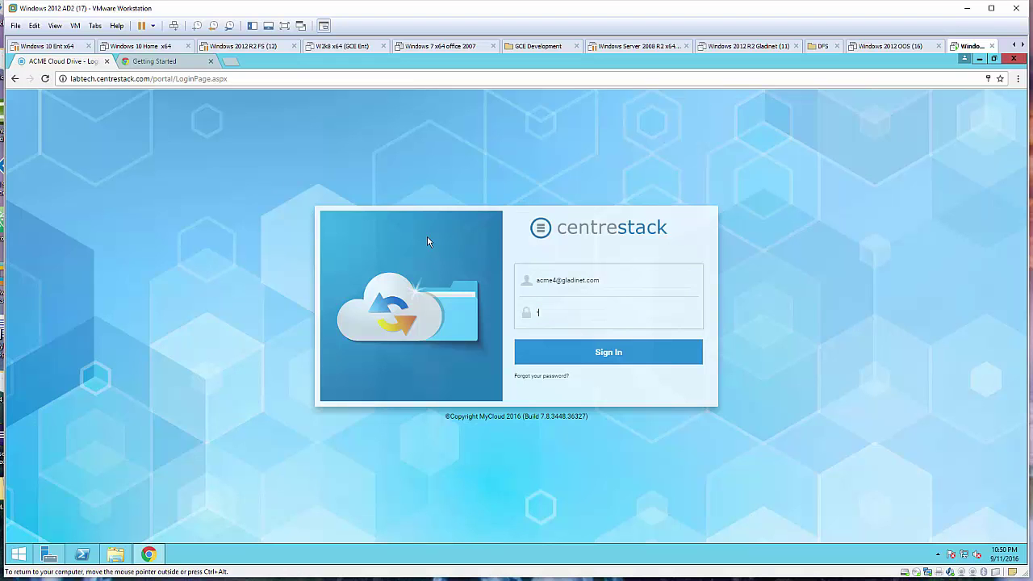
click(601, 352)
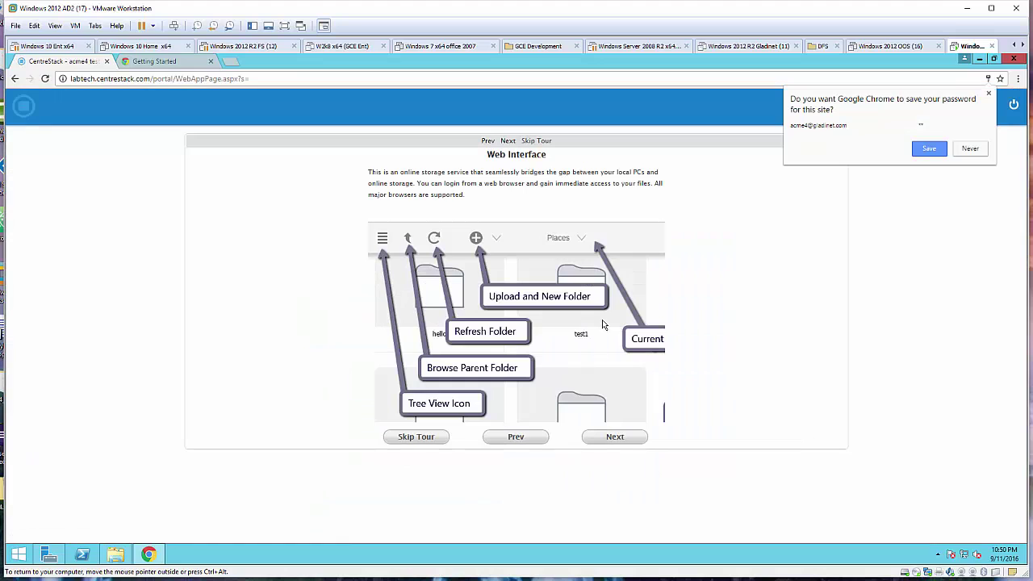
click(929, 149)
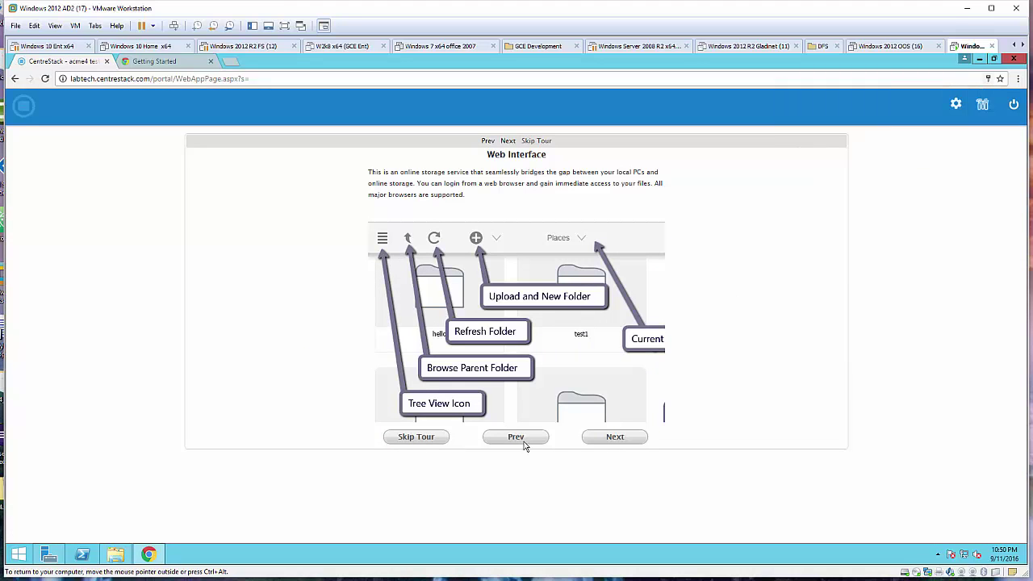
click(418, 440)
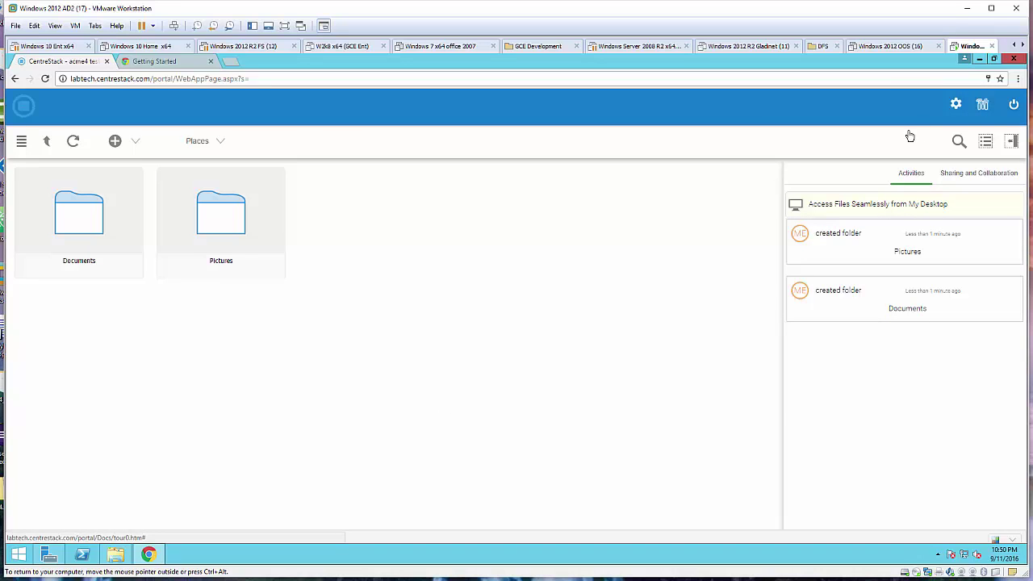
click(989, 108)
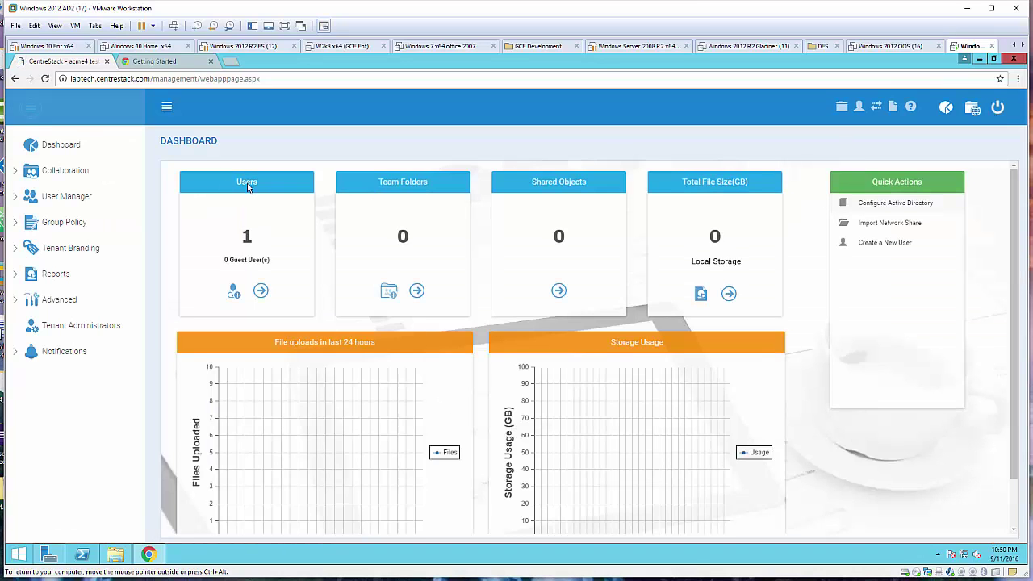
Under Collaboration > Team Folders, add a new team folder and confirm no remote file servers exist, then open the portal.
click(77, 172)
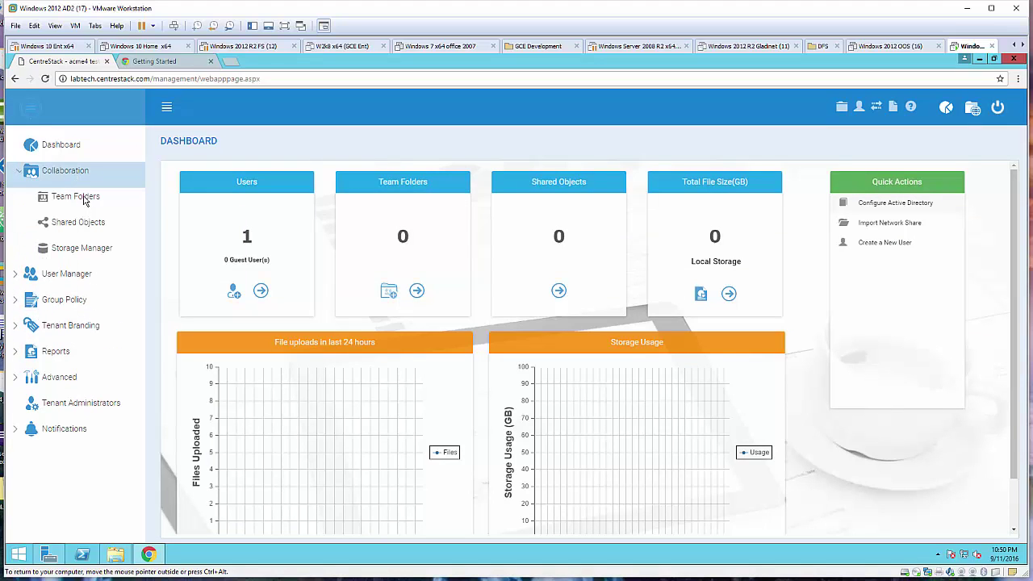
click(84, 199)
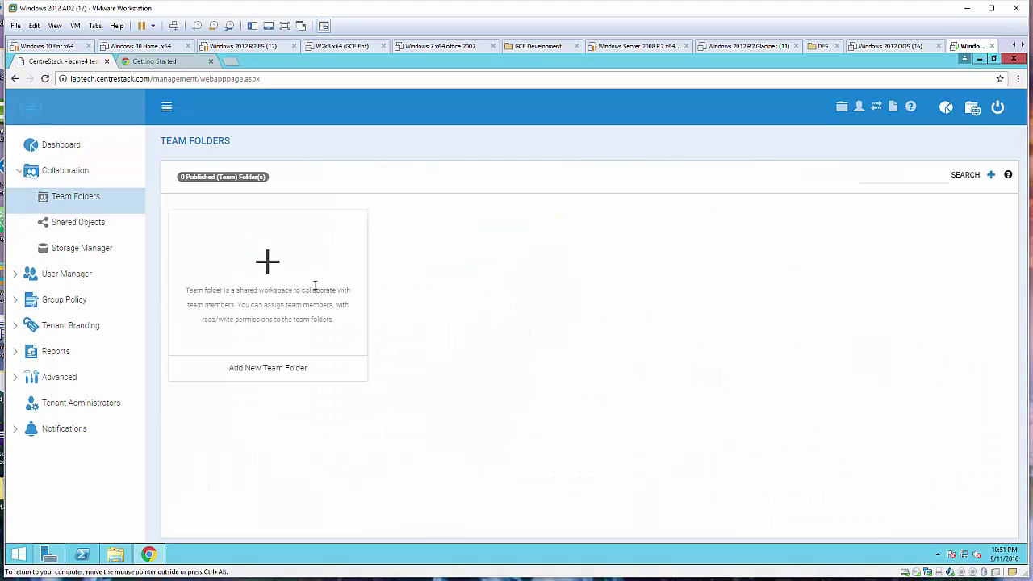
click(265, 265)
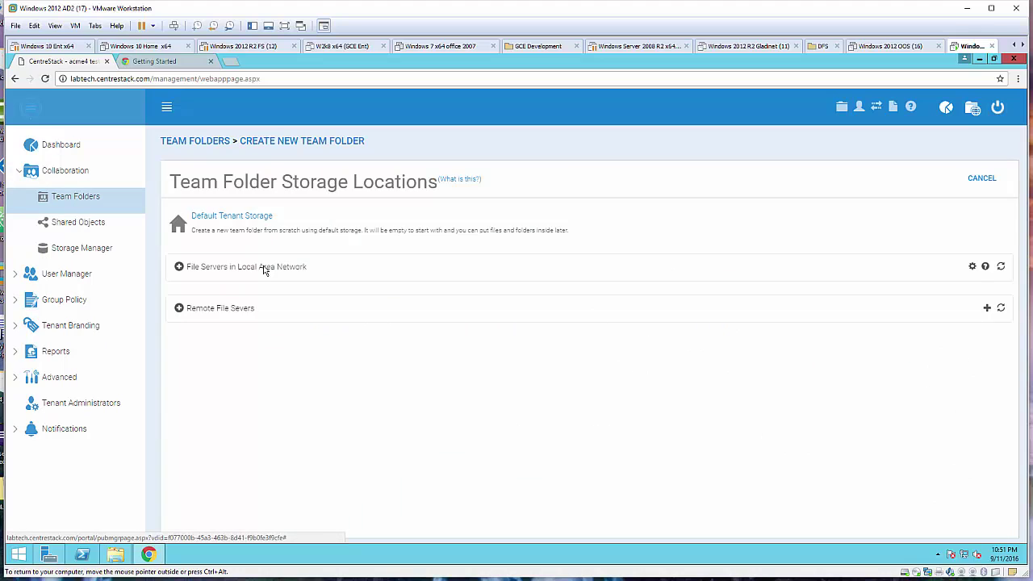
click(227, 311)
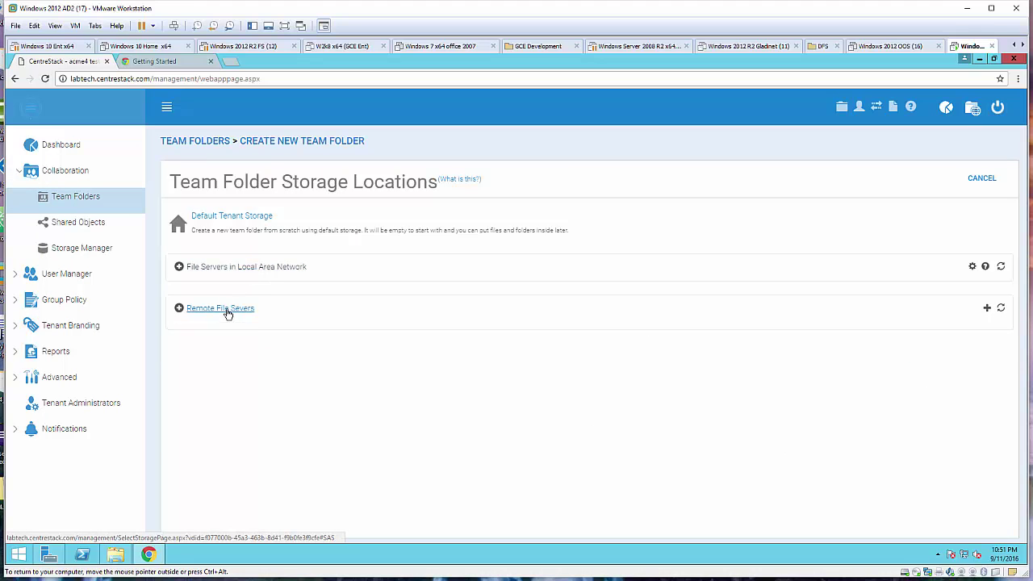
drag(191, 349, 549, 356)
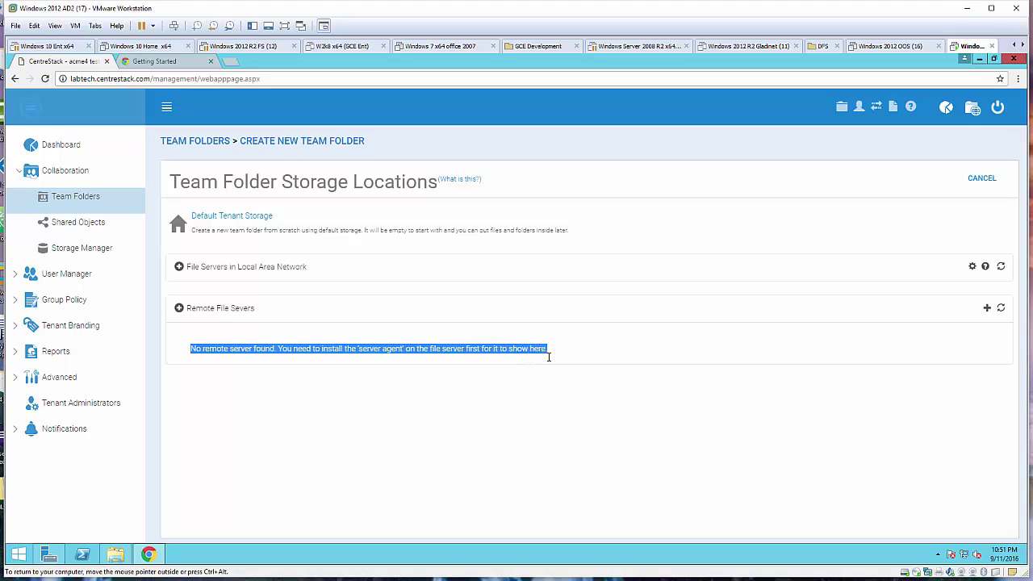
click(973, 108)
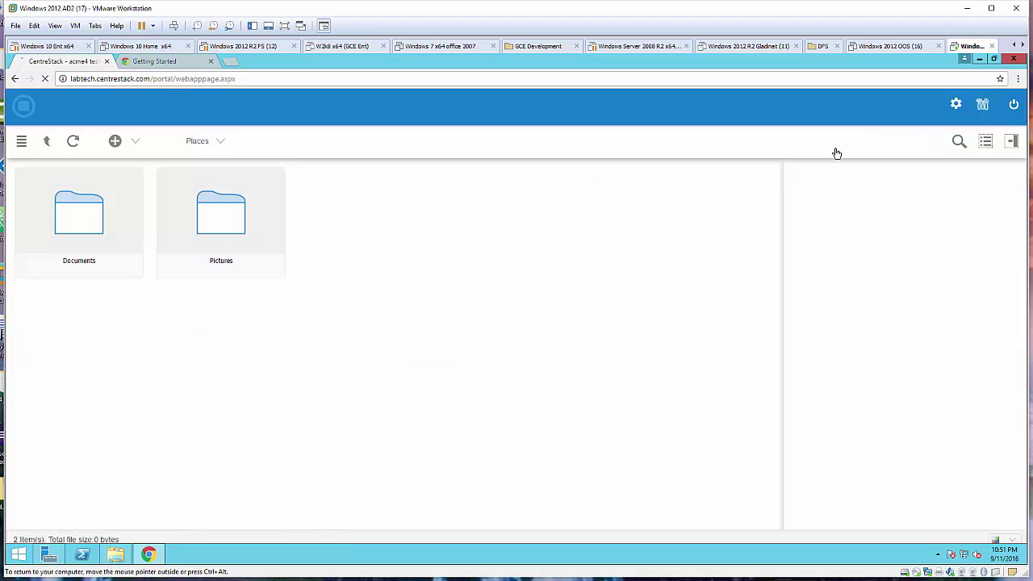
From the native client downloads, get the 64-bit CentreStack Server Agent .msi package.
mouse_move(966, 100)
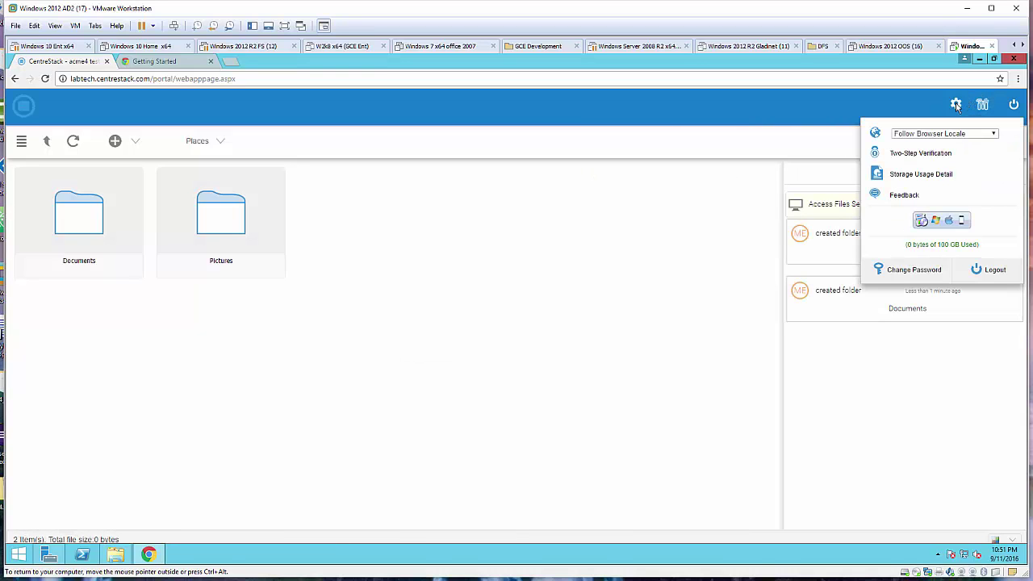
click(933, 226)
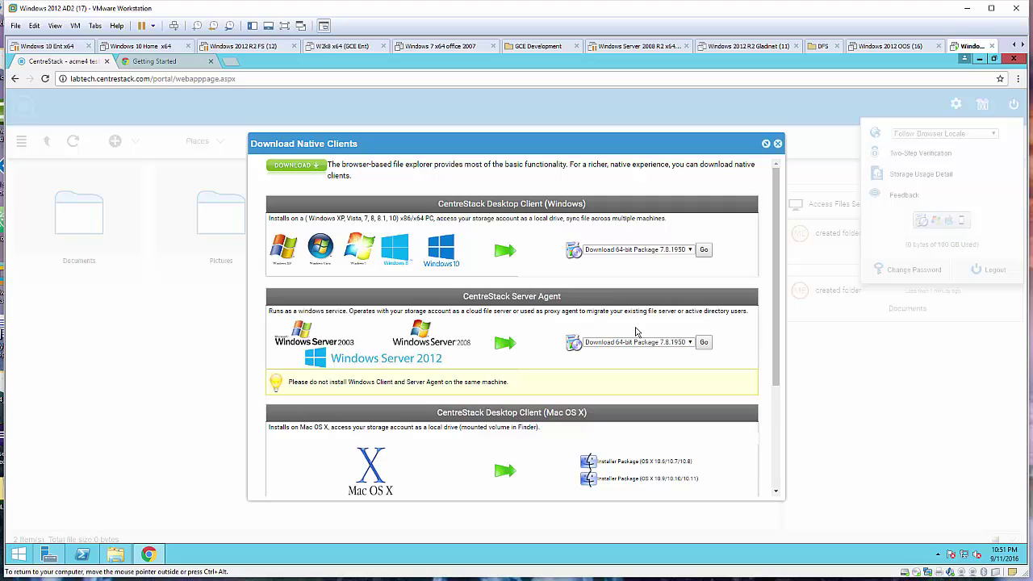
drag(570, 299, 450, 296)
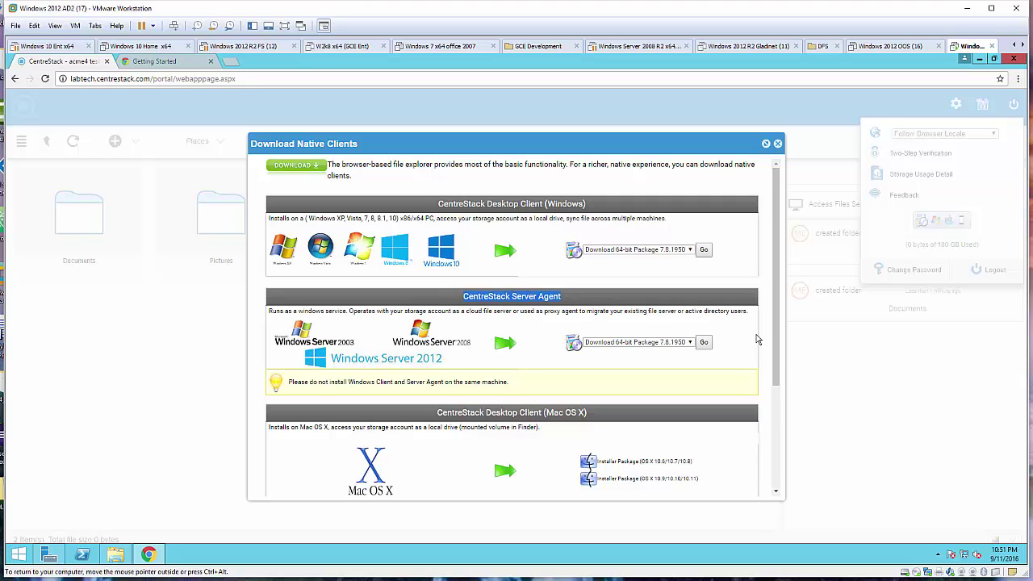
click(704, 344)
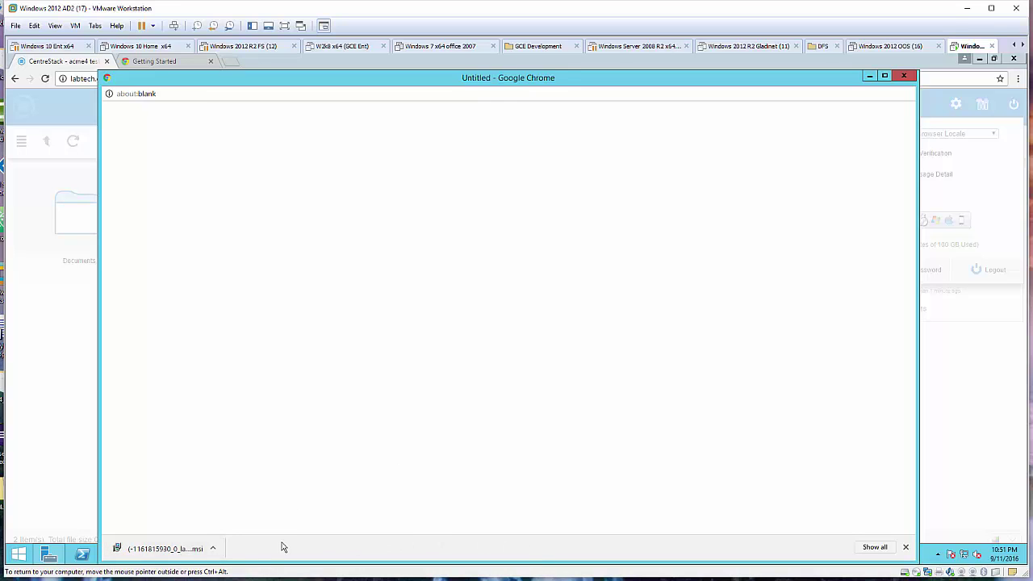
Run the downloaded .msi, accept the licence, install the Cloud Server Agent and restart the server.
click(181, 551)
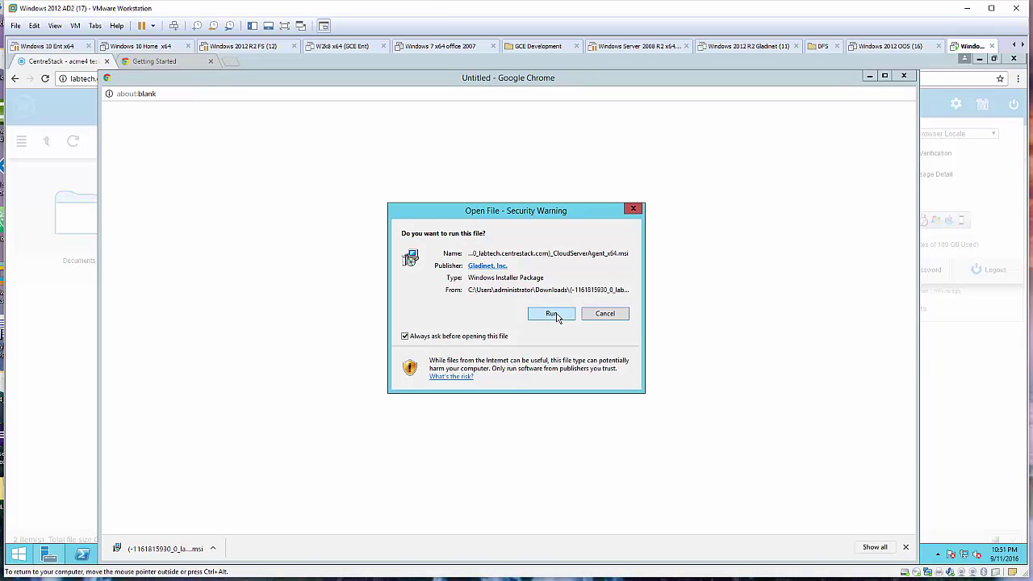
click(557, 315)
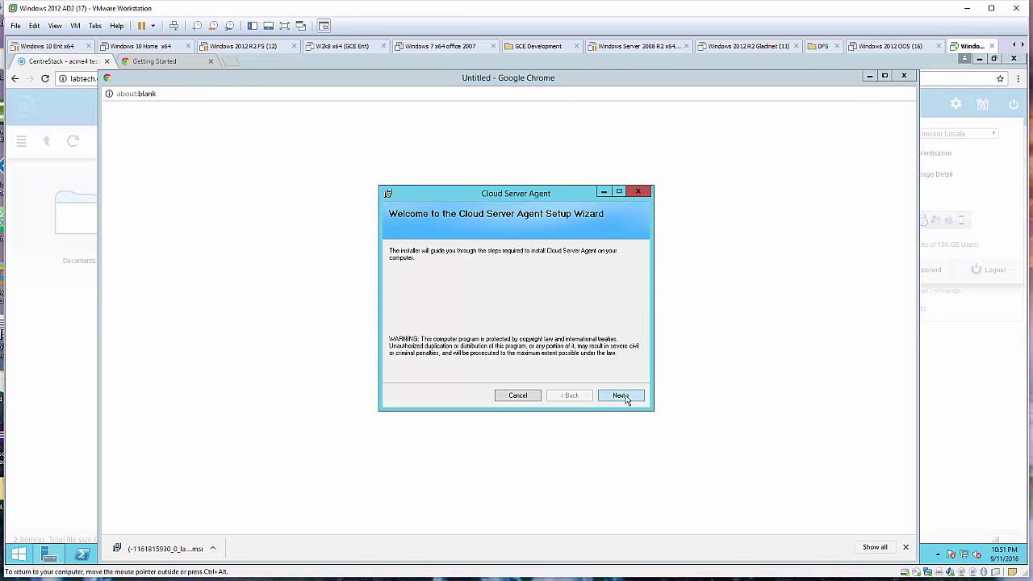
click(622, 396)
click(515, 374)
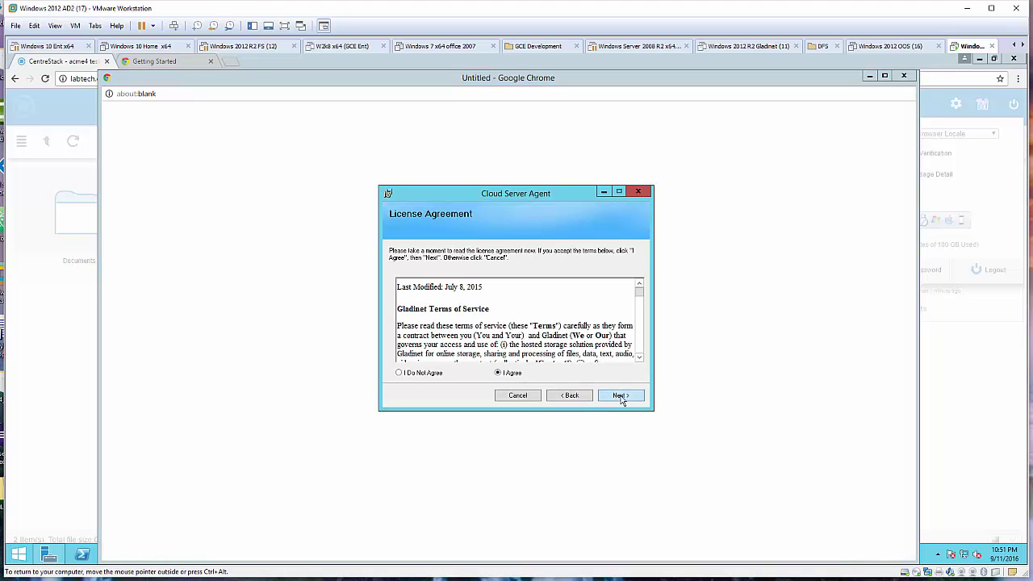
click(623, 397)
click(621, 396)
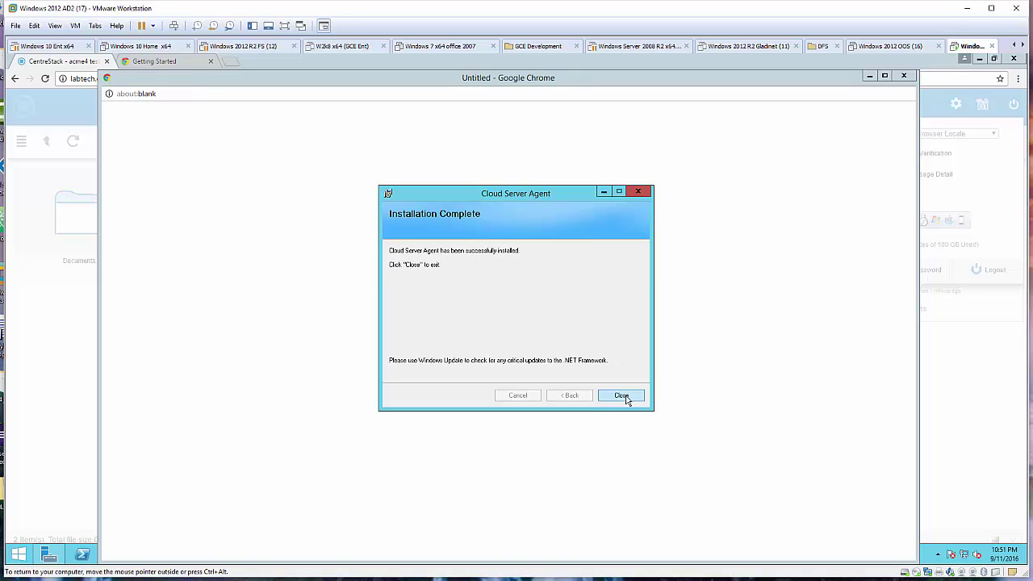
click(622, 396)
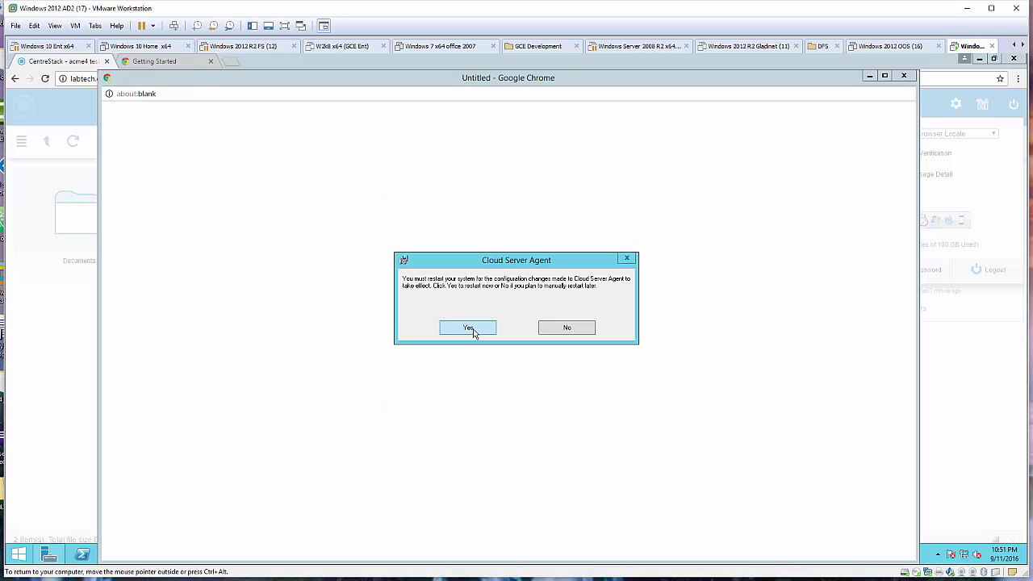
click(472, 329)
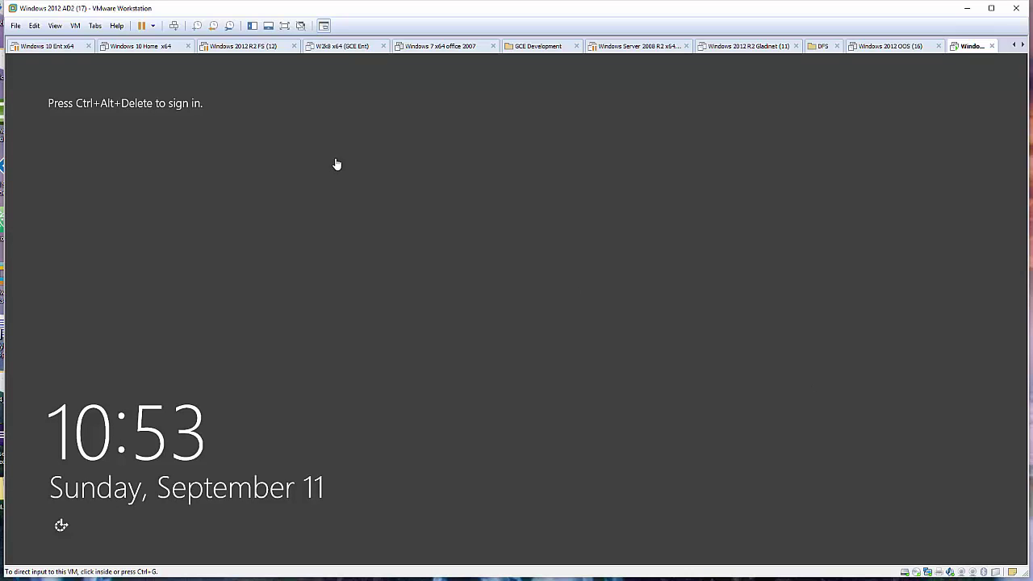
Send Ctrl+Alt+Del to the VM, log in as administrator with the password, and minimize Server Manager.
click(76, 26)
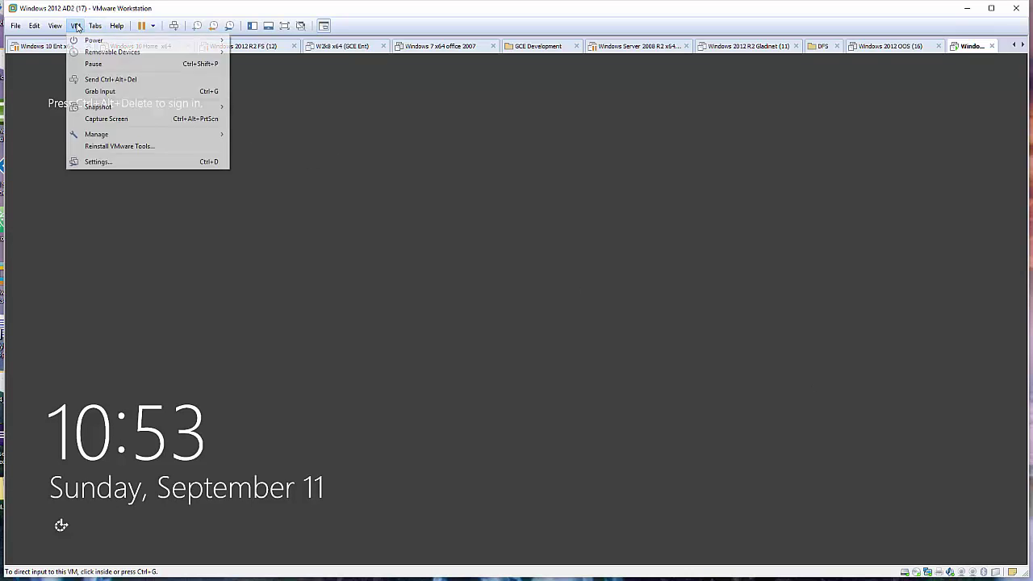
click(105, 79)
click(525, 237)
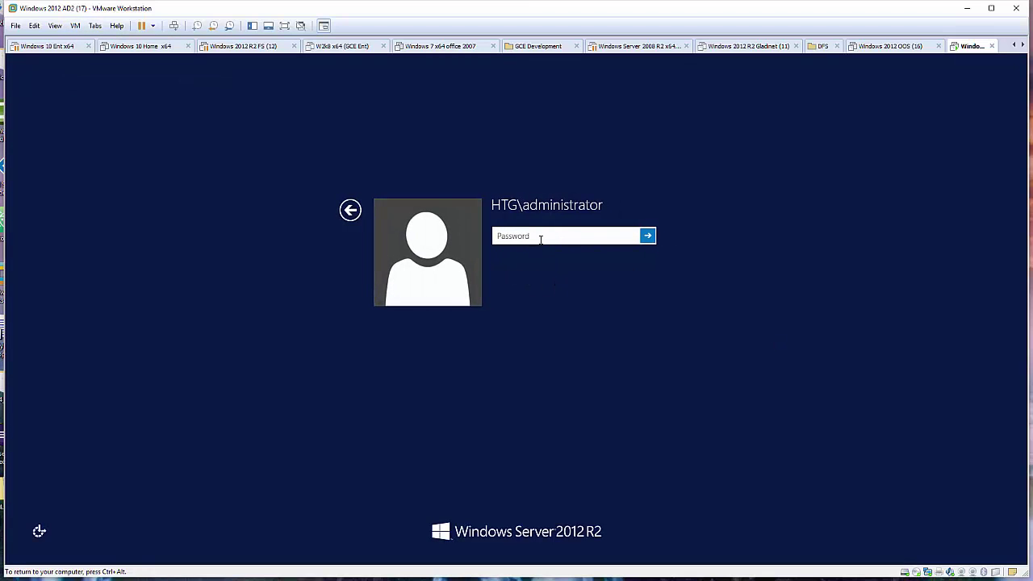
text(••••••••••••)
key(Return)
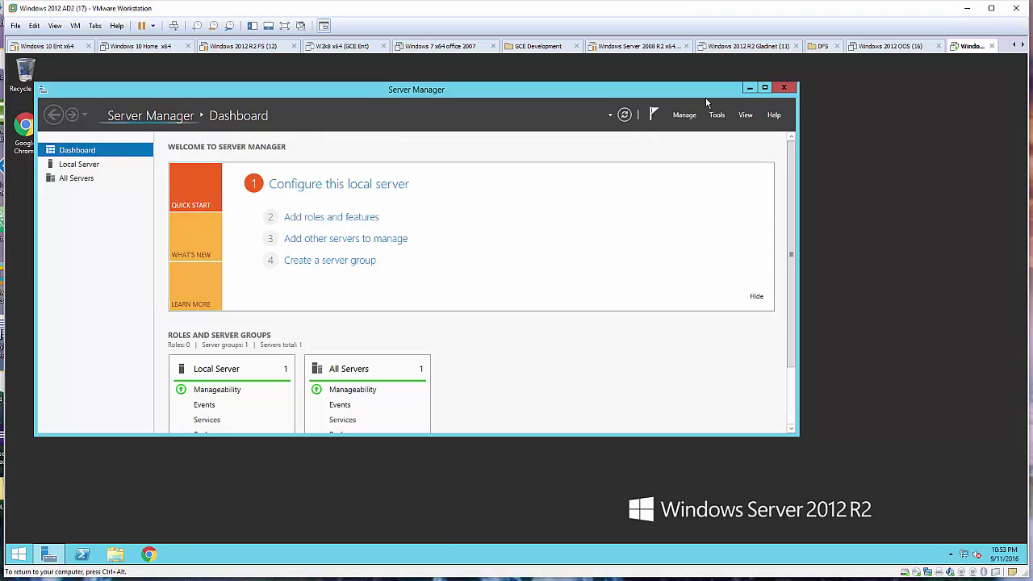
click(751, 88)
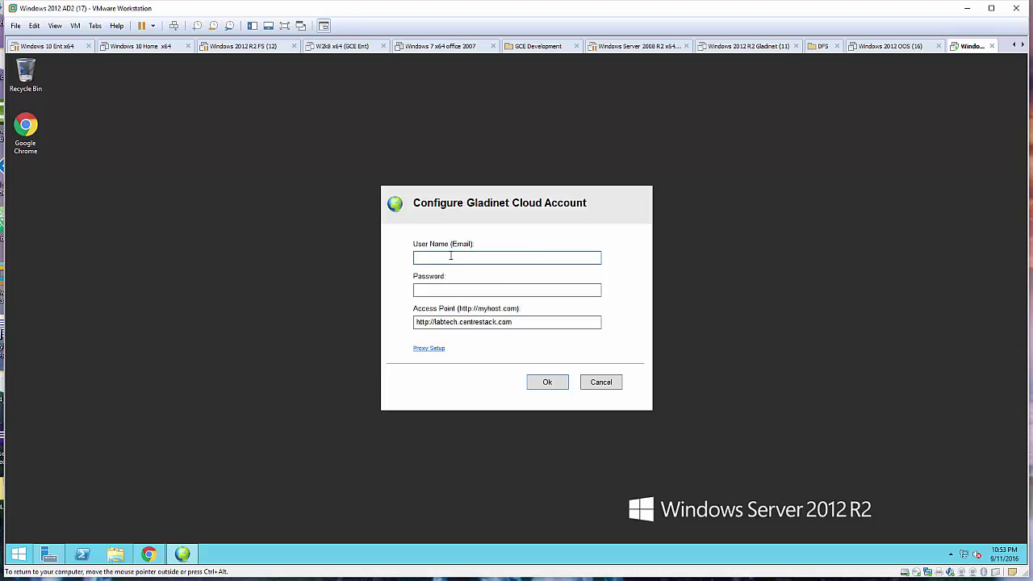
Connect the Cloud Server Agent to the cloud account using the tenant admin's e-mail and password.
text(a)
text(ACME4)
key(BackSpace)
key(BackSpace)
key(BackSpace)
key(BackSpace)
key(BackSpace)
key(Tab)
text(*)
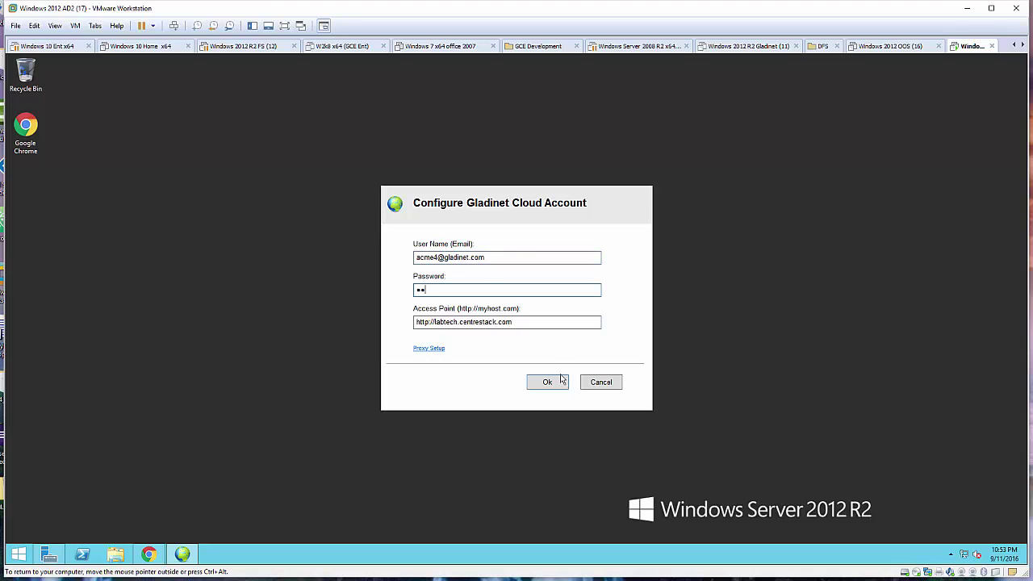
click(556, 382)
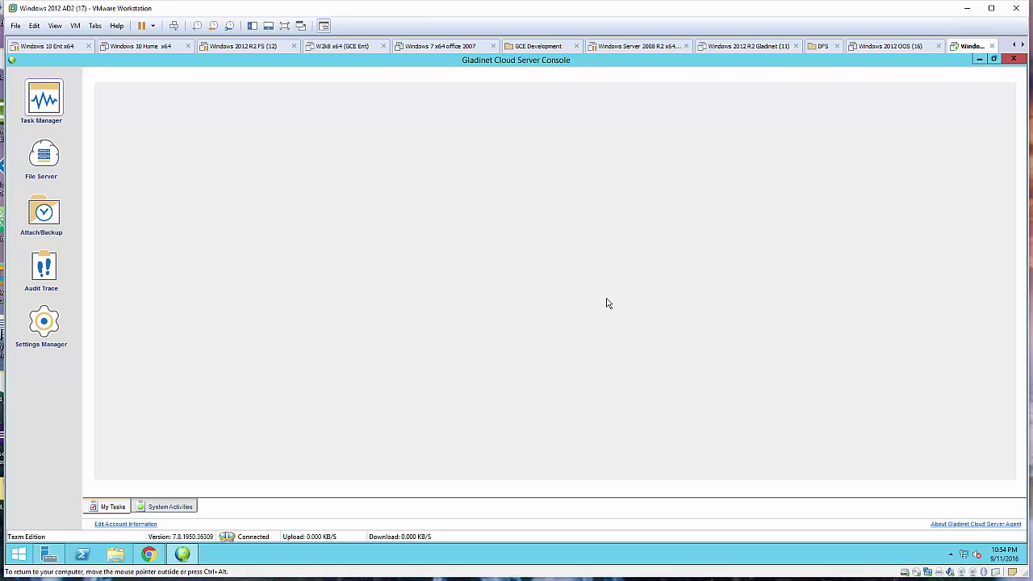
Browse the File Server, Task Manager, Attach/Backup and Audit Trace pages, then minimize the console.
click(45, 158)
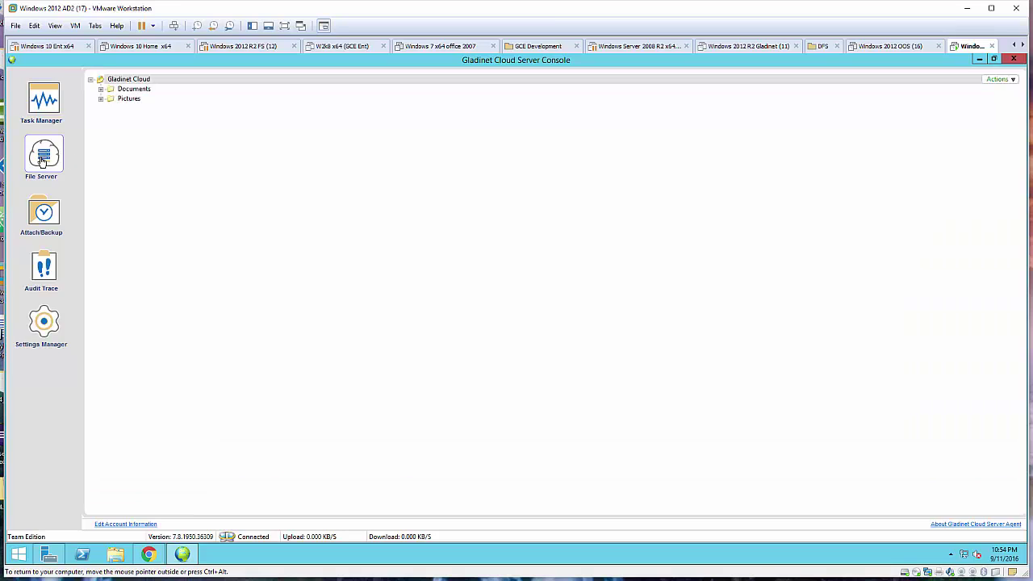
click(51, 107)
click(51, 211)
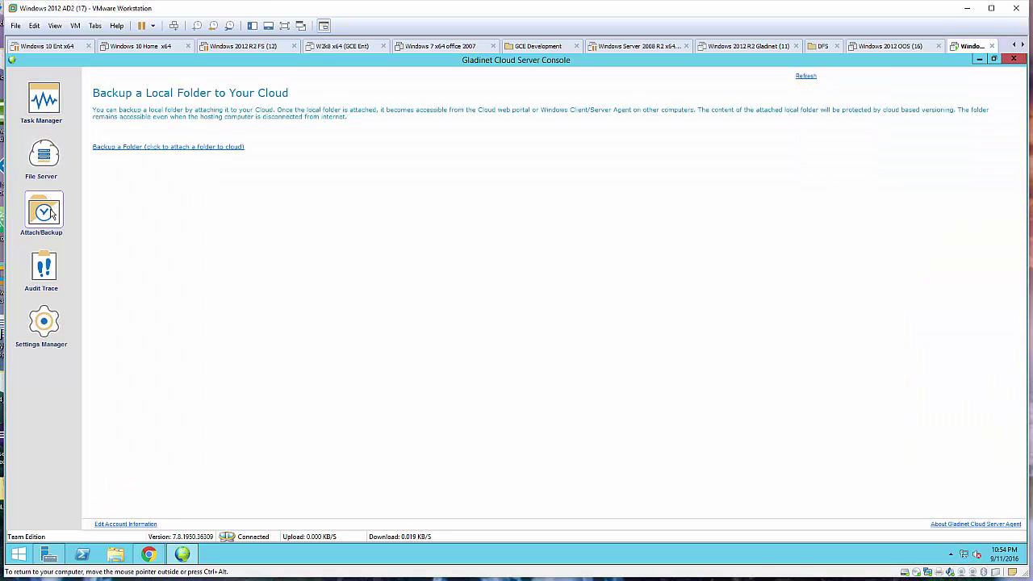
click(45, 268)
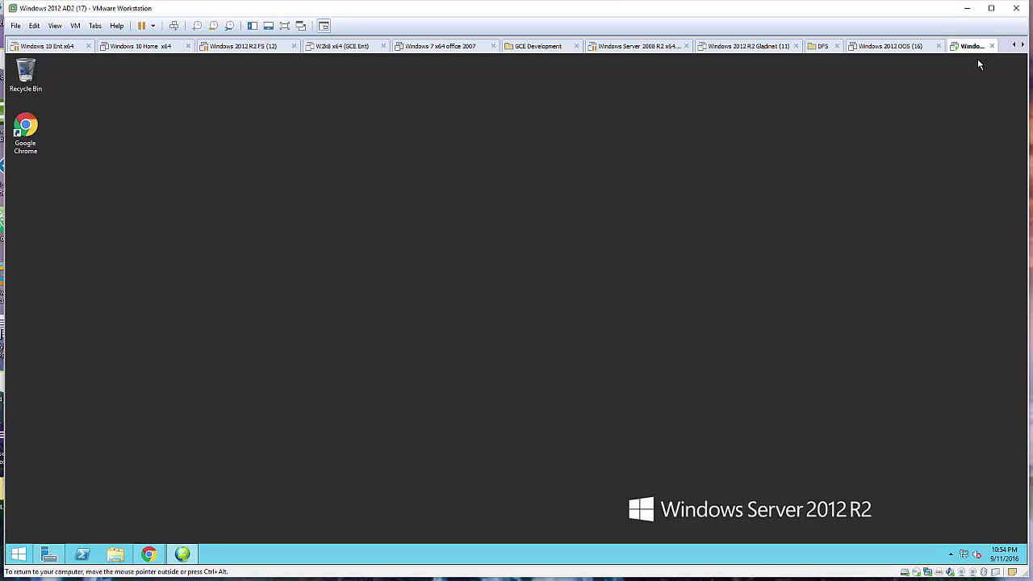
click(979, 59)
In Chrome's Management Console, add a new team folder and list remote file servers, showing WIN-0CEG2DDHB3F.
click(148, 554)
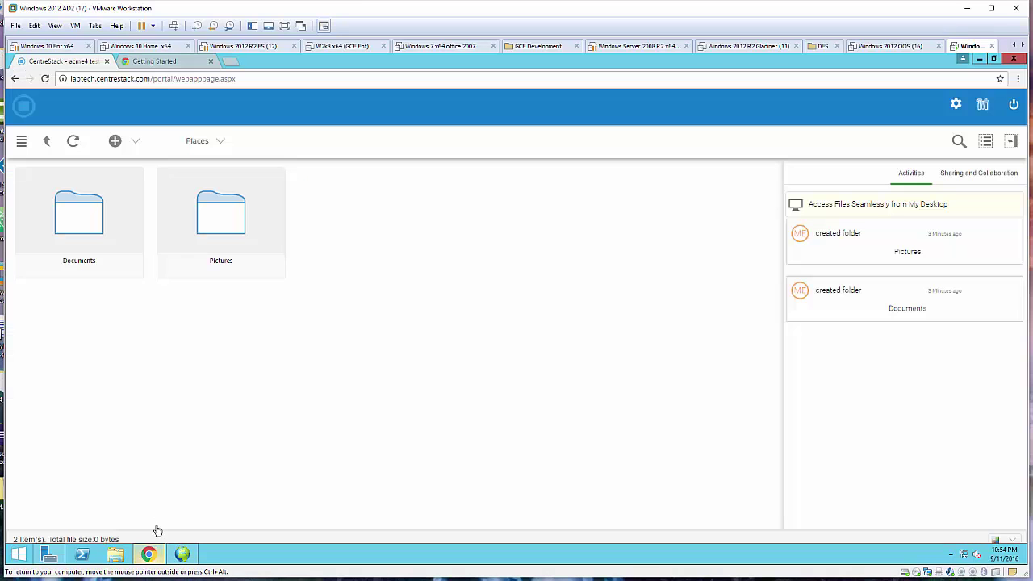
click(984, 105)
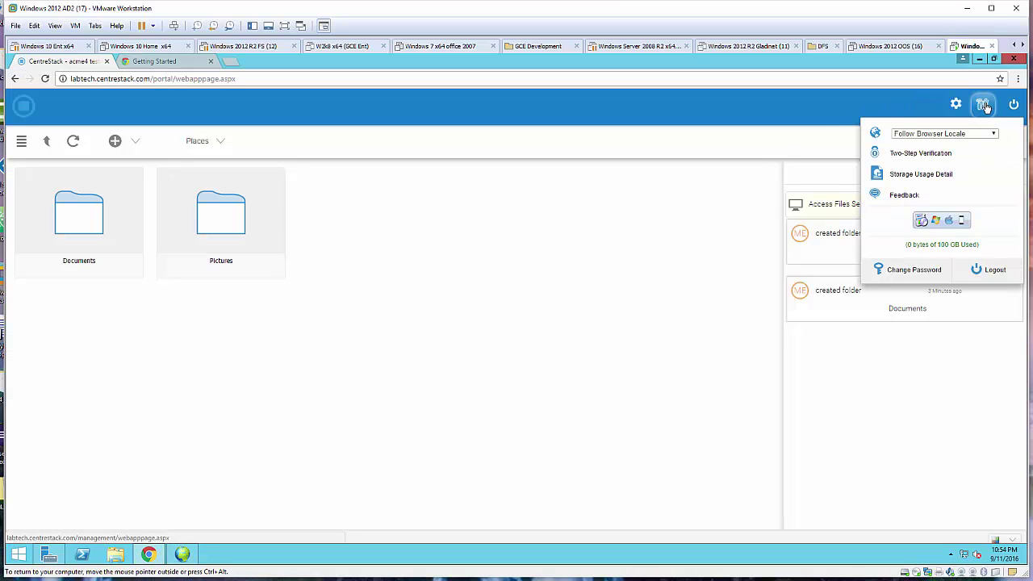
click(985, 106)
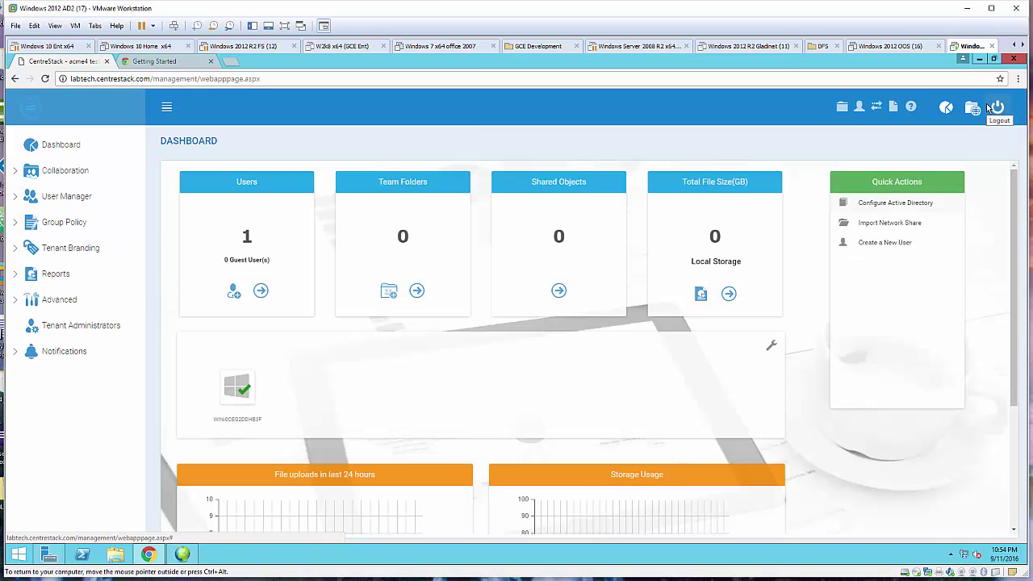
click(71, 172)
click(77, 198)
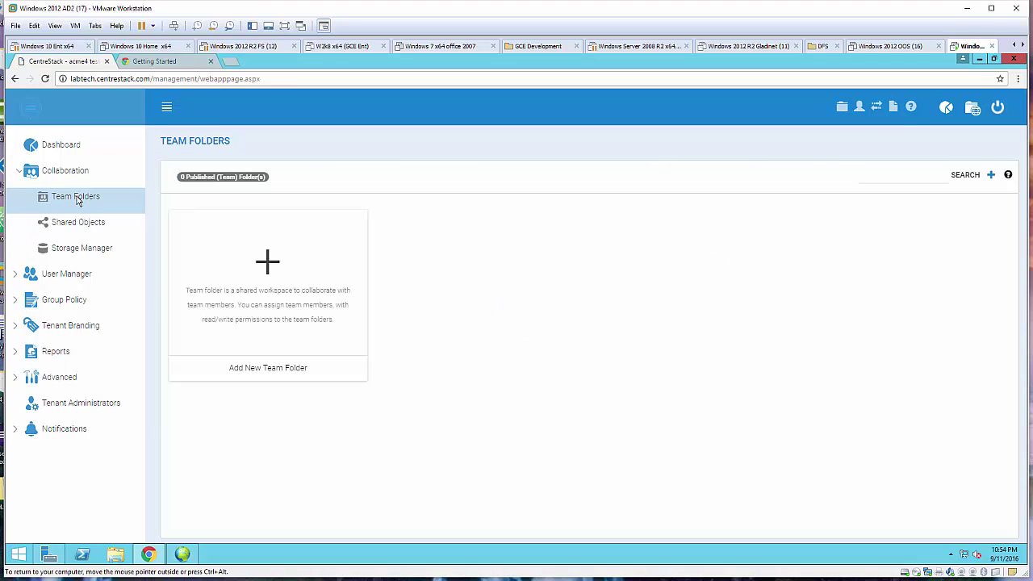
click(268, 261)
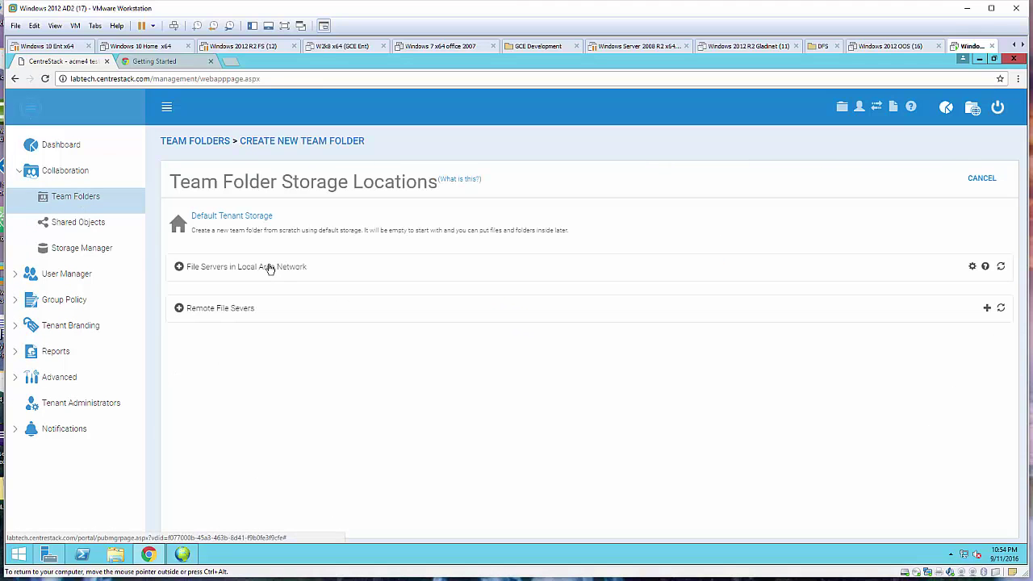
click(219, 310)
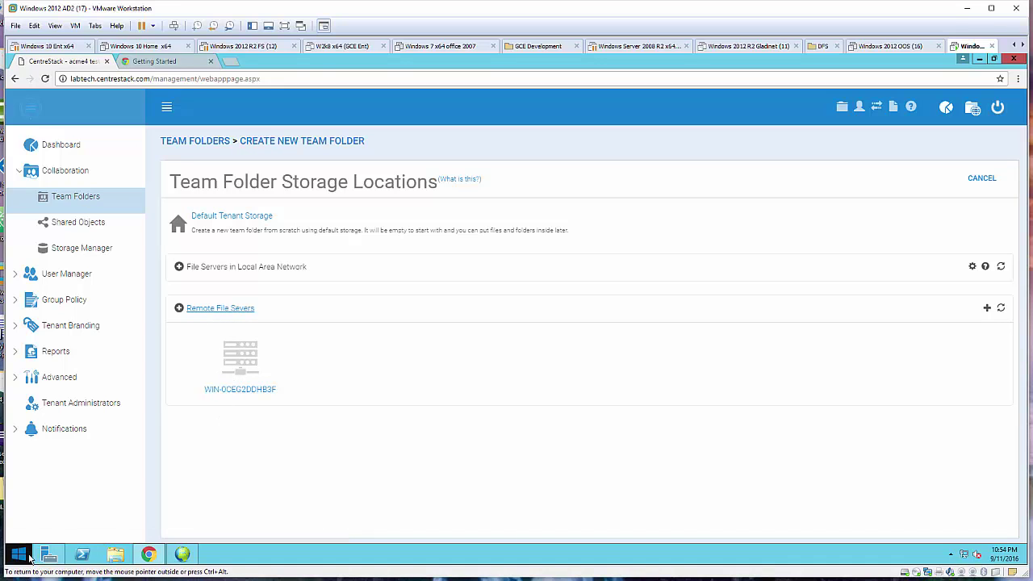
Run hostname in an admin Command Prompt to confirm WIN-0CEG2DDHB3F, then open that server's shares.
right_click(24, 557)
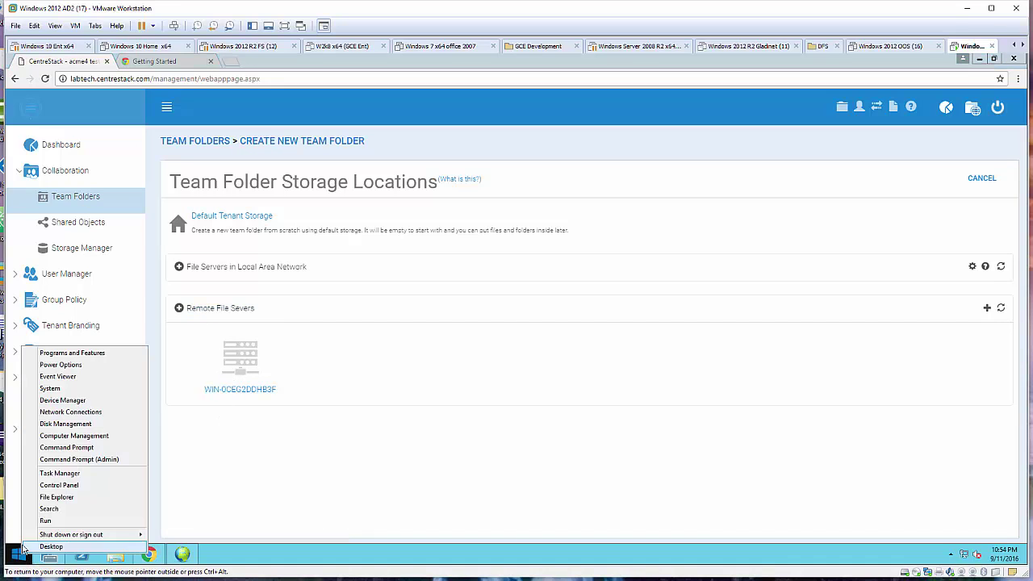
click(79, 449)
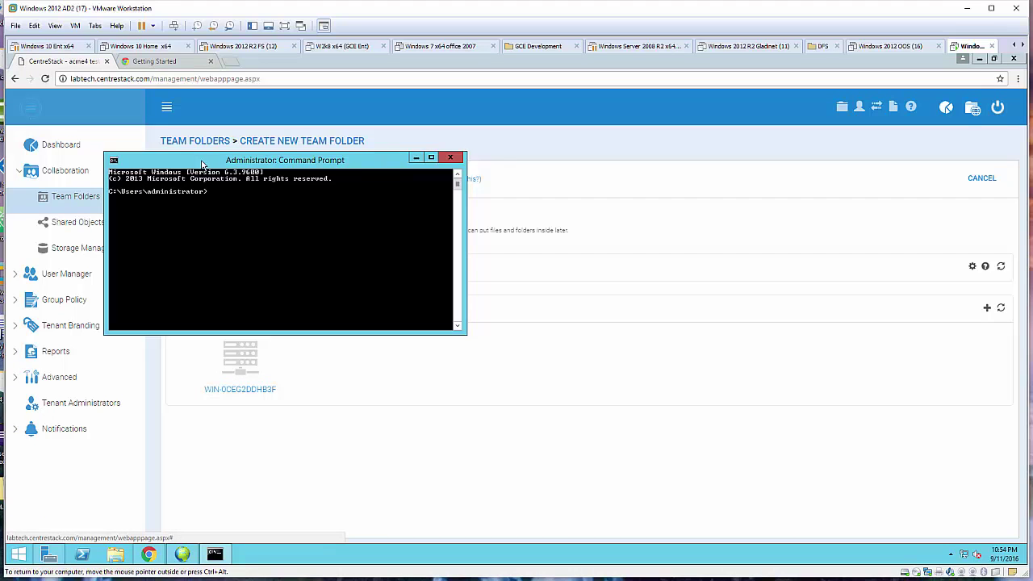
drag(202, 165, 483, 274)
text(hostname)
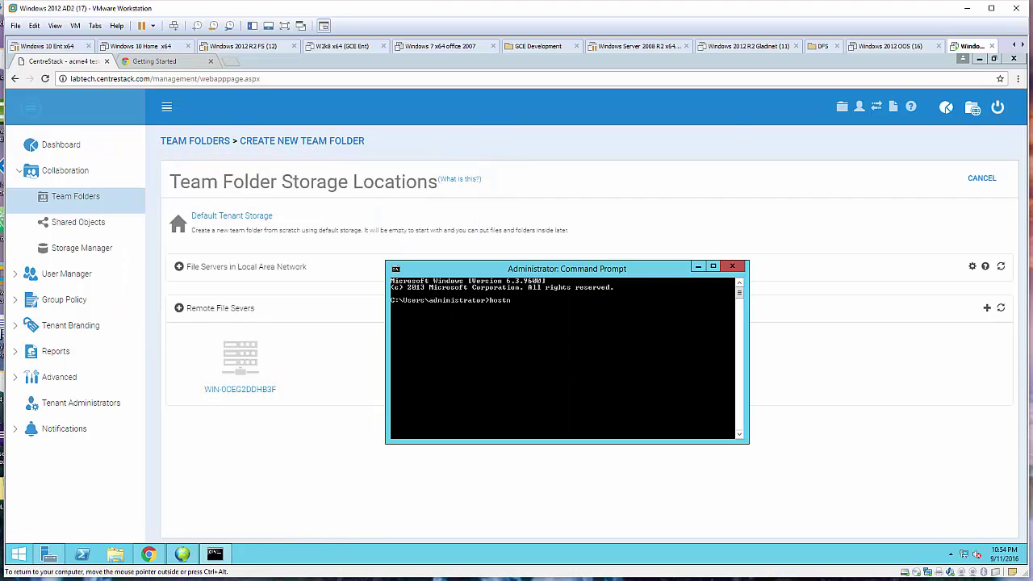
key(Return)
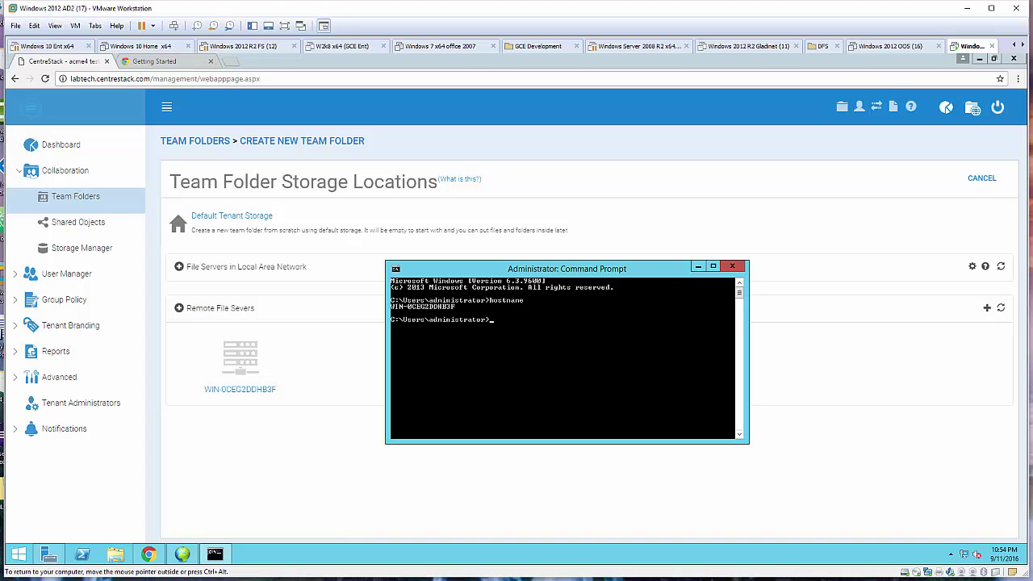
click(240, 389)
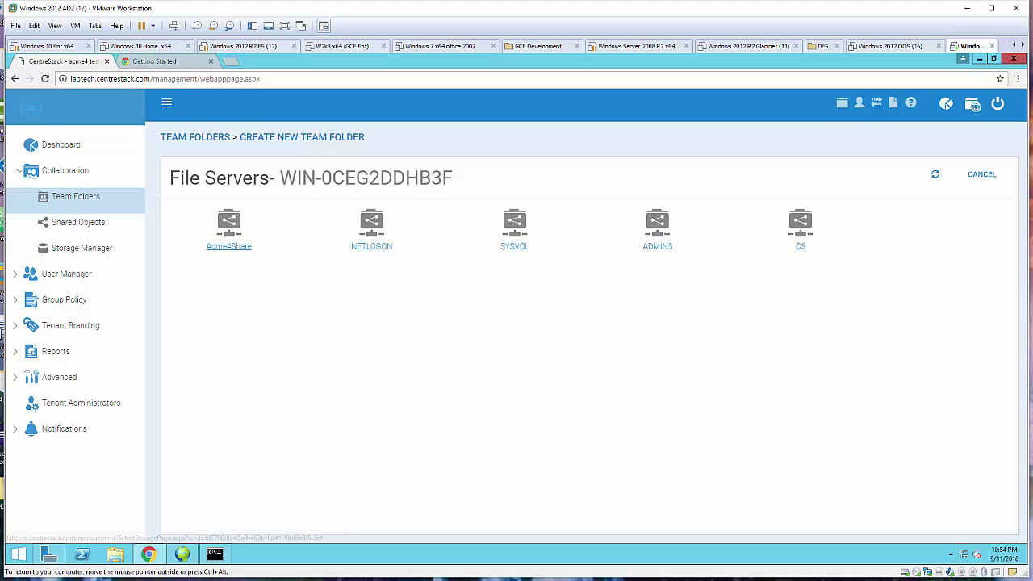
Publish Acme4Share under its own name and migrate it with all users and permissions.
click(228, 245)
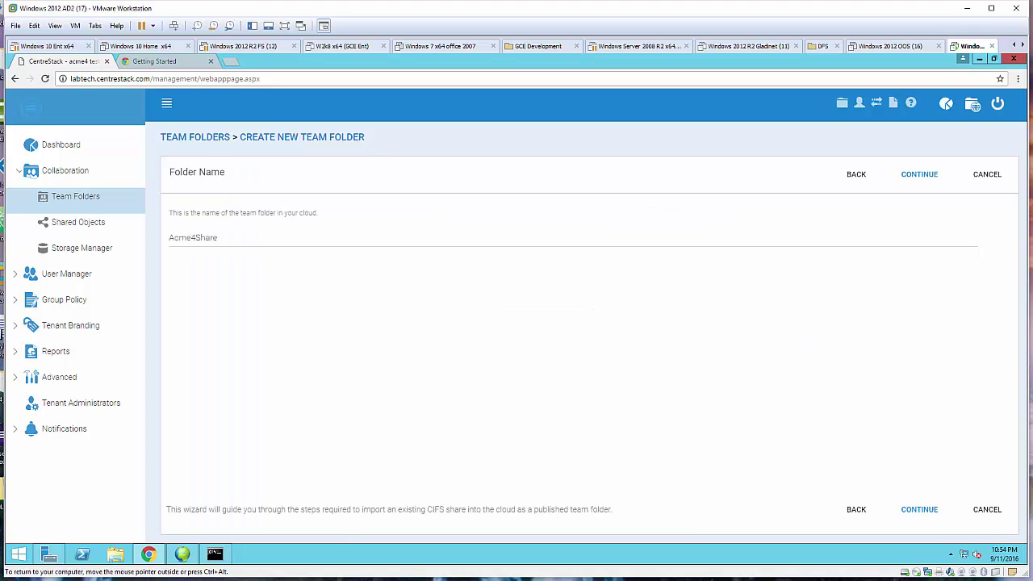
click(920, 510)
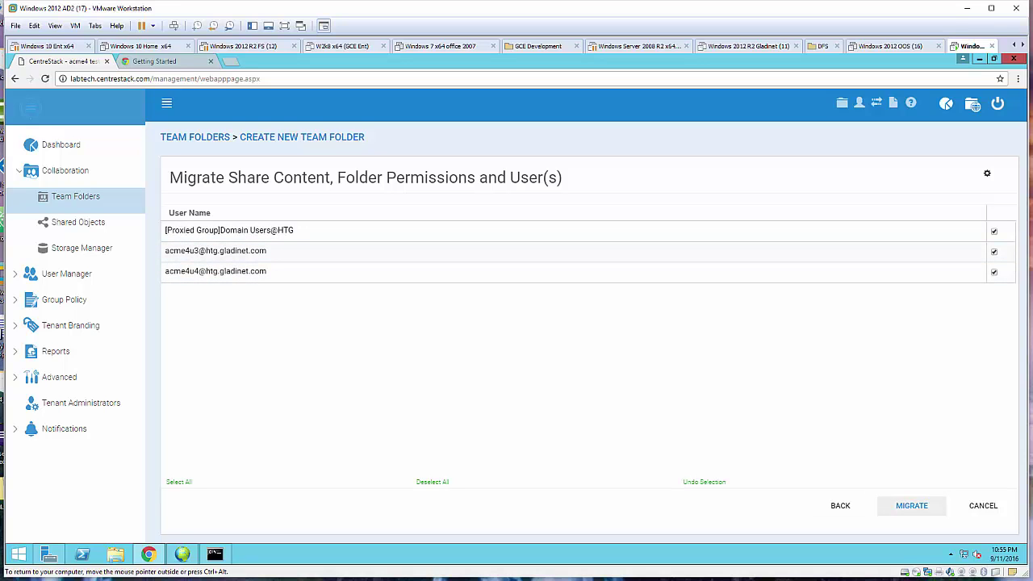
click(911, 506)
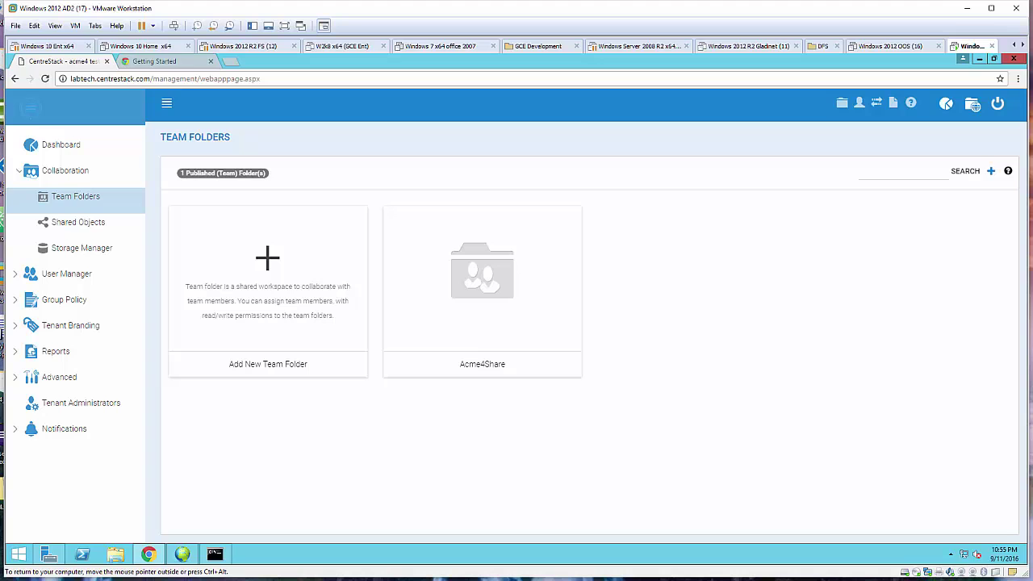
Show the User Manager list as a table: the tenant owner plus two Proxied AD Users.
click(66, 274)
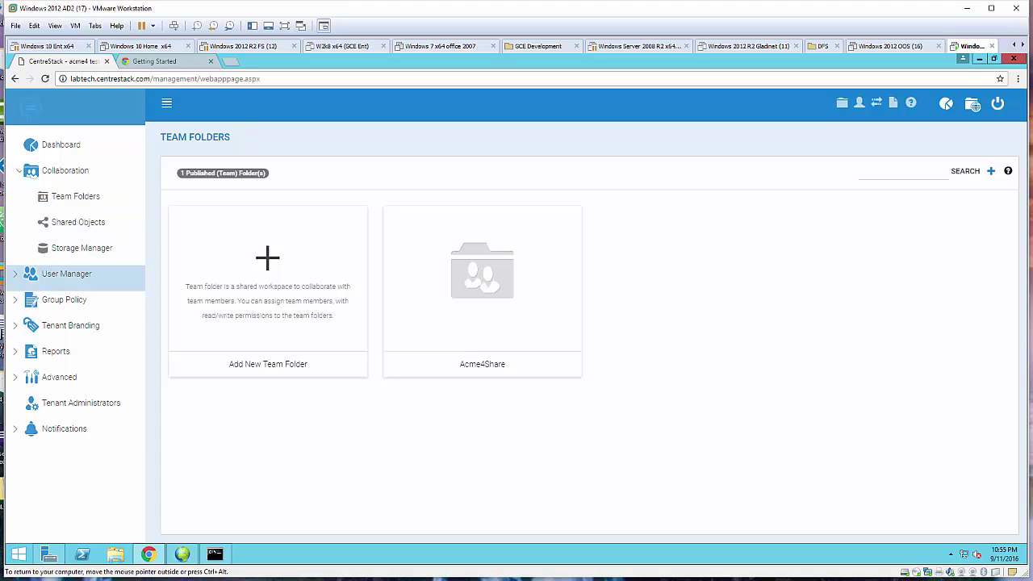
click(76, 222)
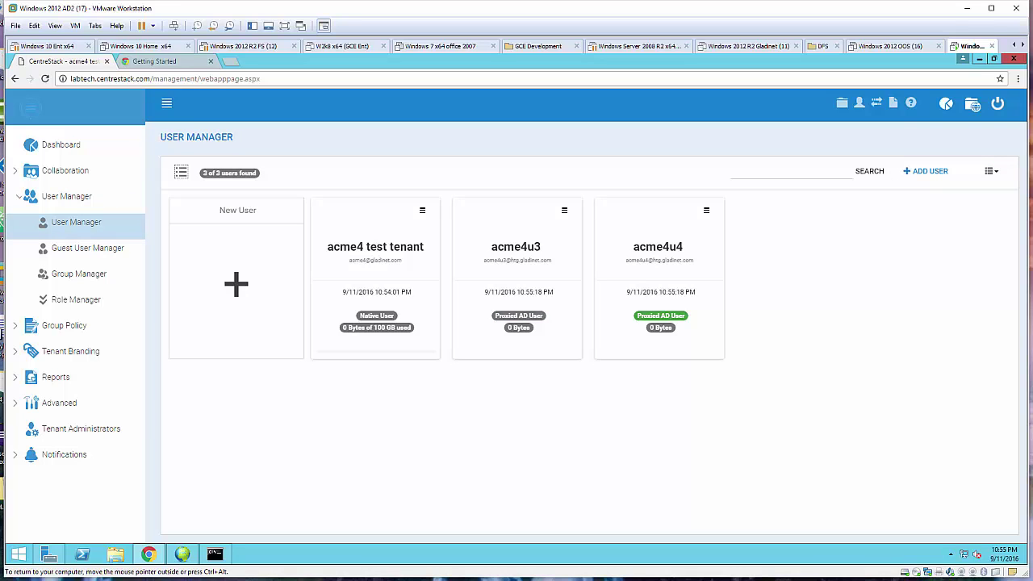
click(181, 171)
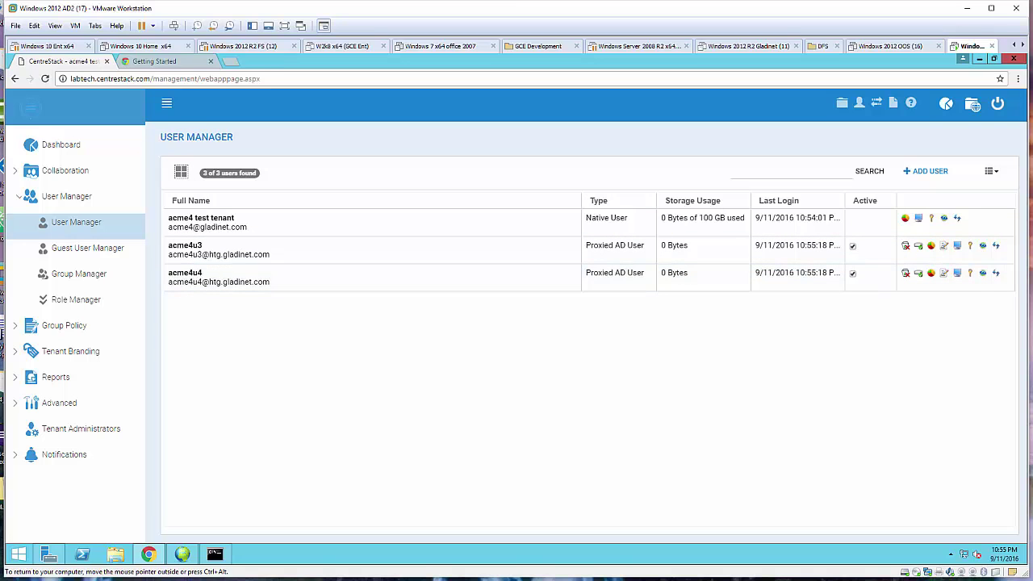
key(alt+Tab)
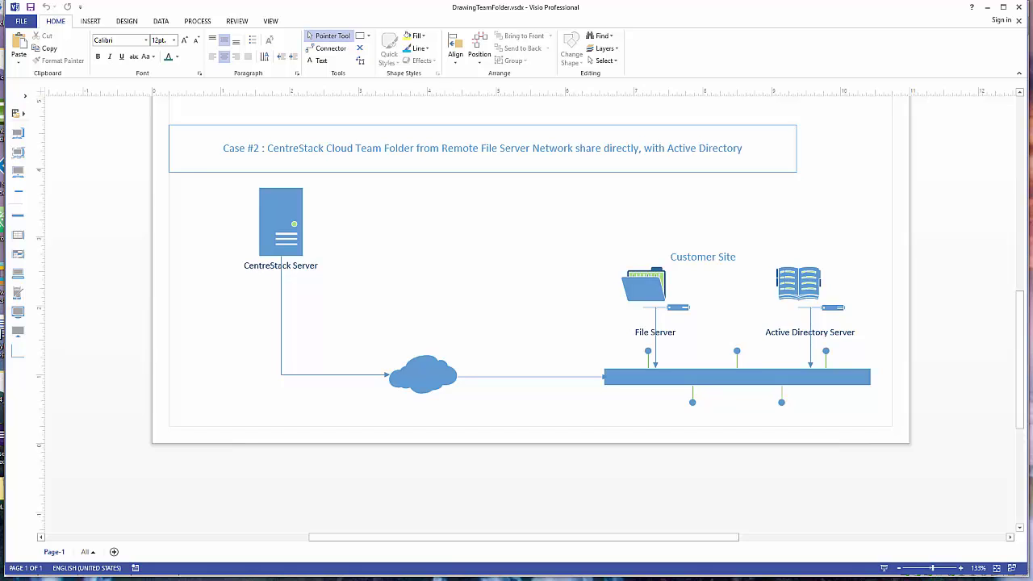
click(988, 7)
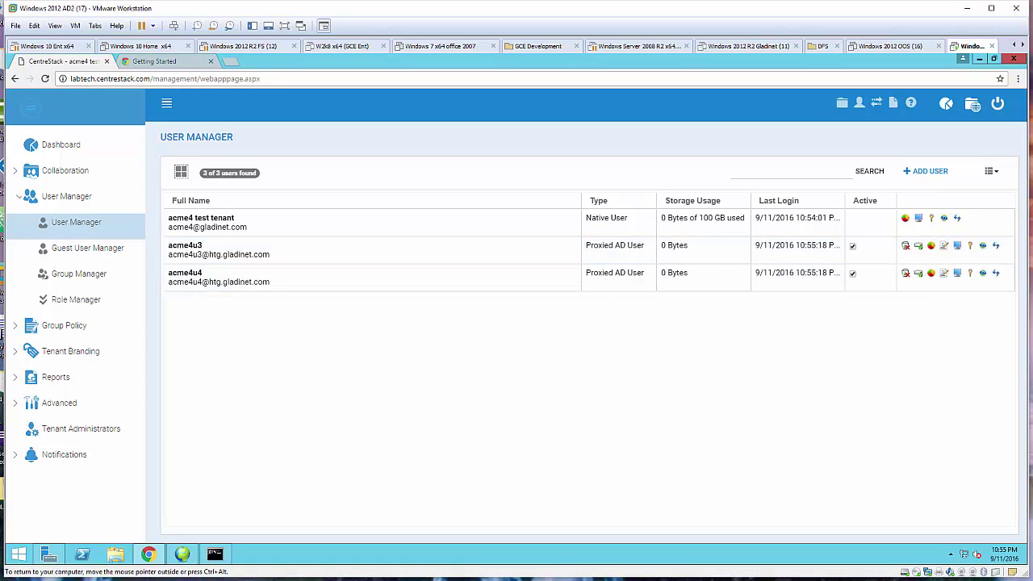
Open Acme4Share in the user portal to see U3Folder and U4Folder, then sign out.
click(973, 104)
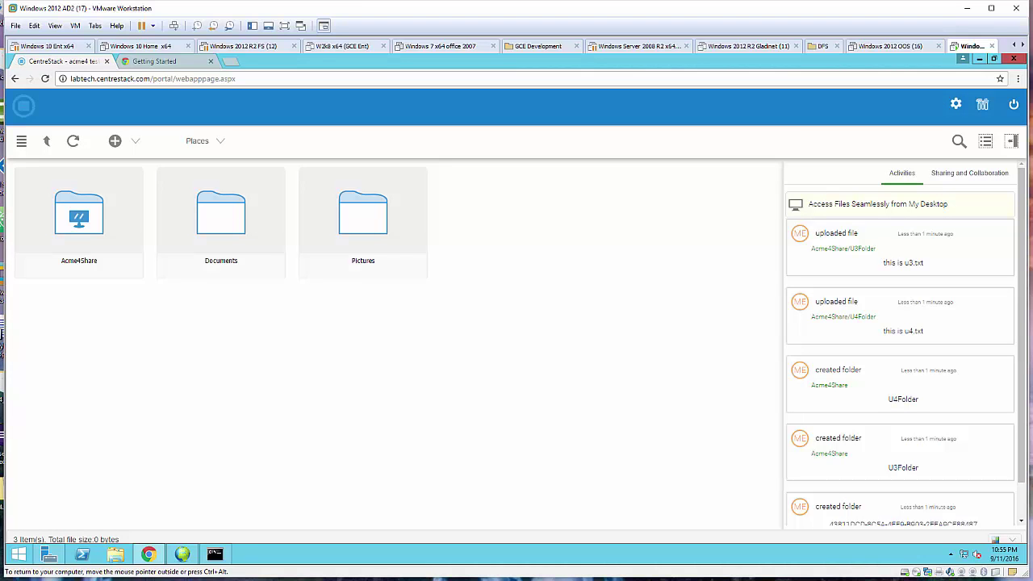
double_click(79, 217)
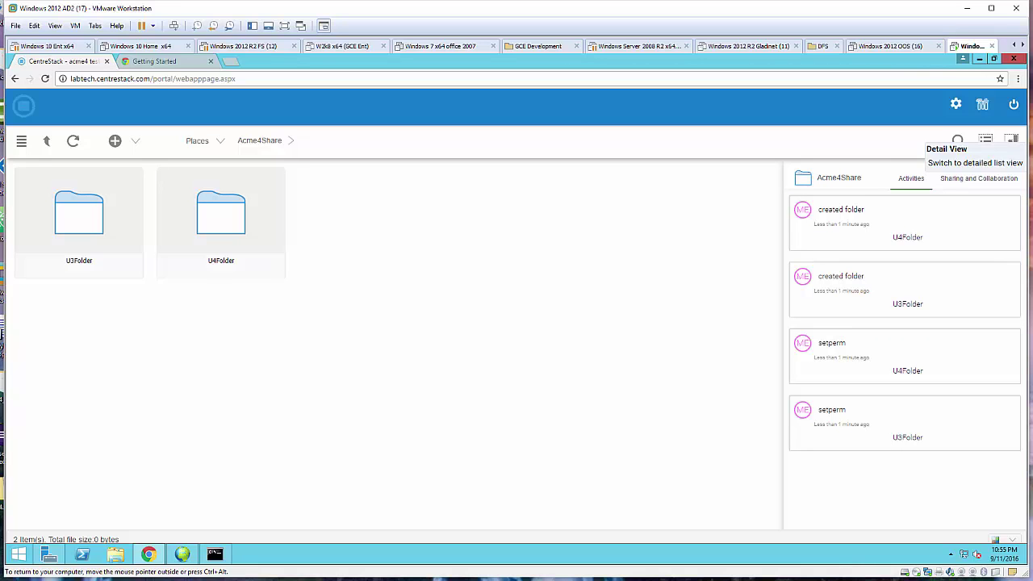
click(1014, 104)
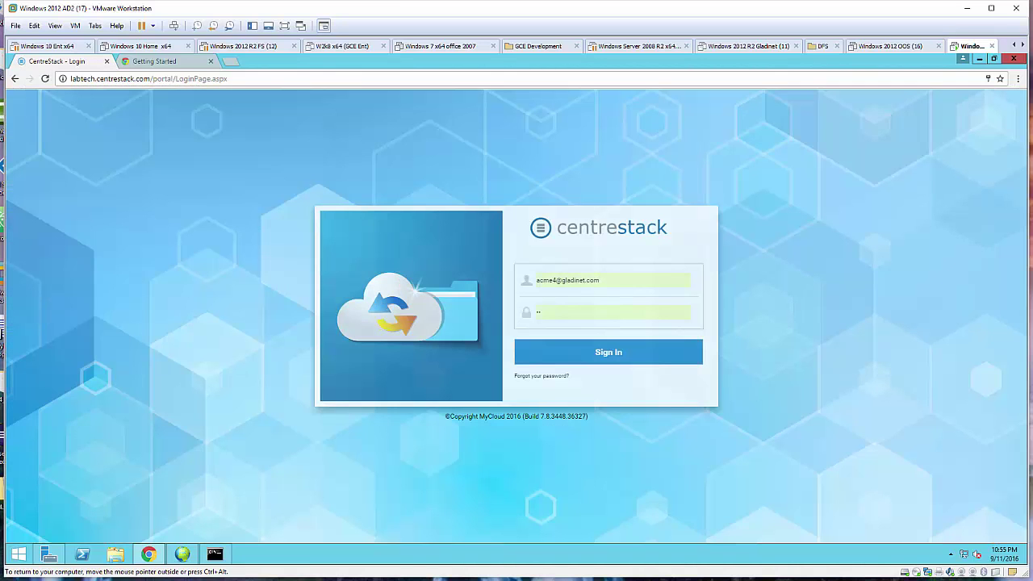
Sign in to CentreStack as acme4u3 with its password, declining to save the password.
drag(601, 281, 534, 281)
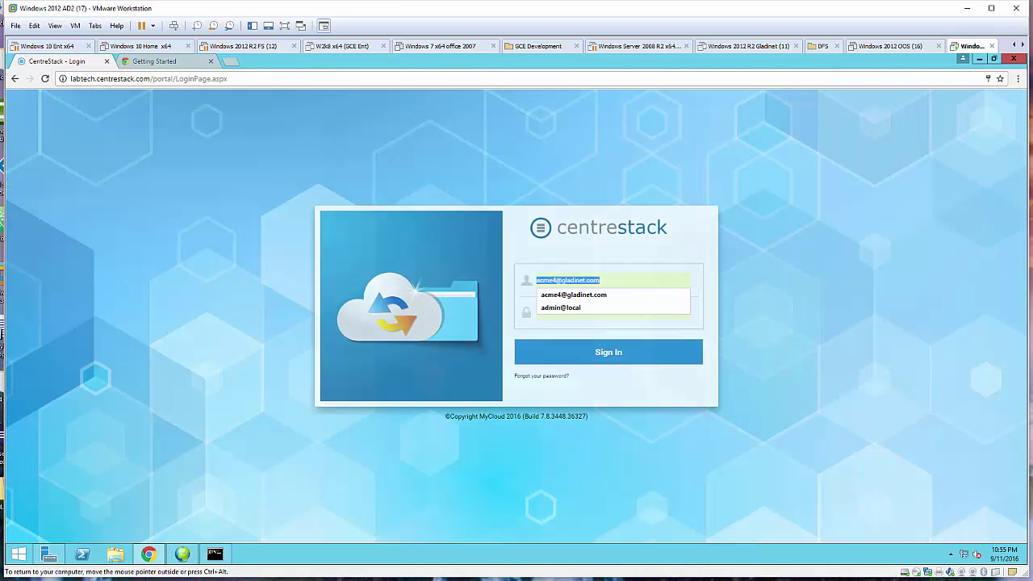
text(acme4u3)
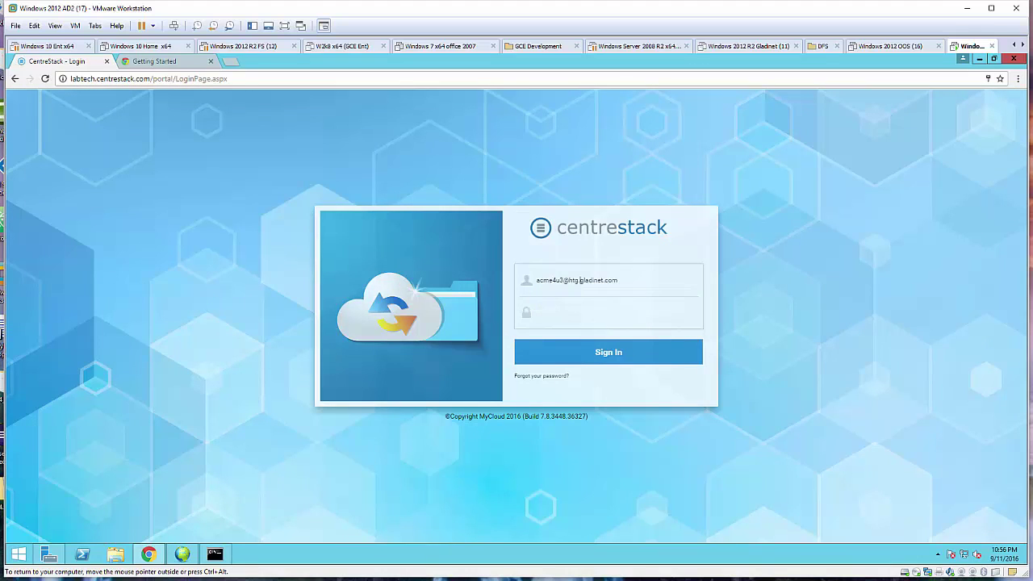
key(Tab)
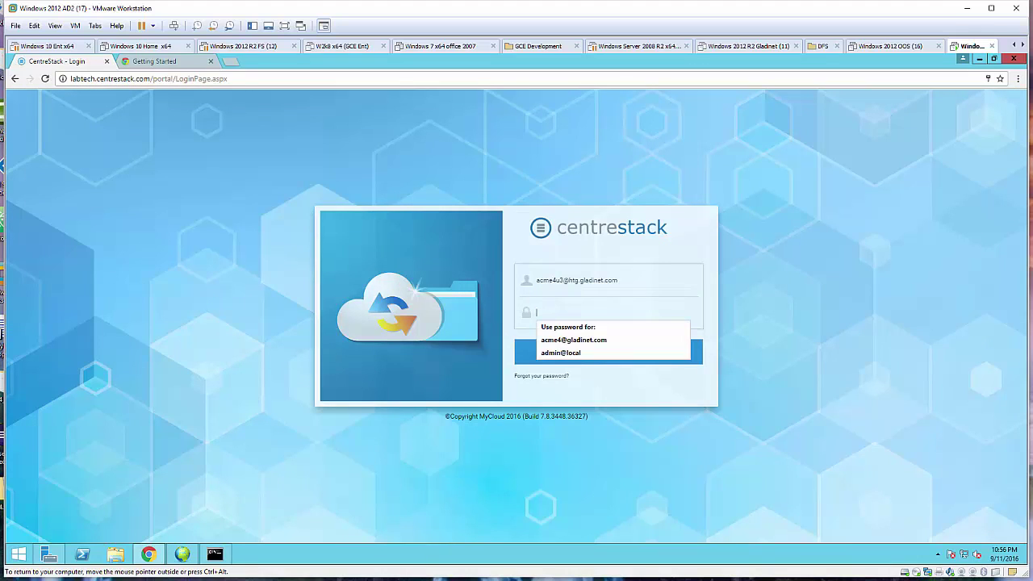
text(•)
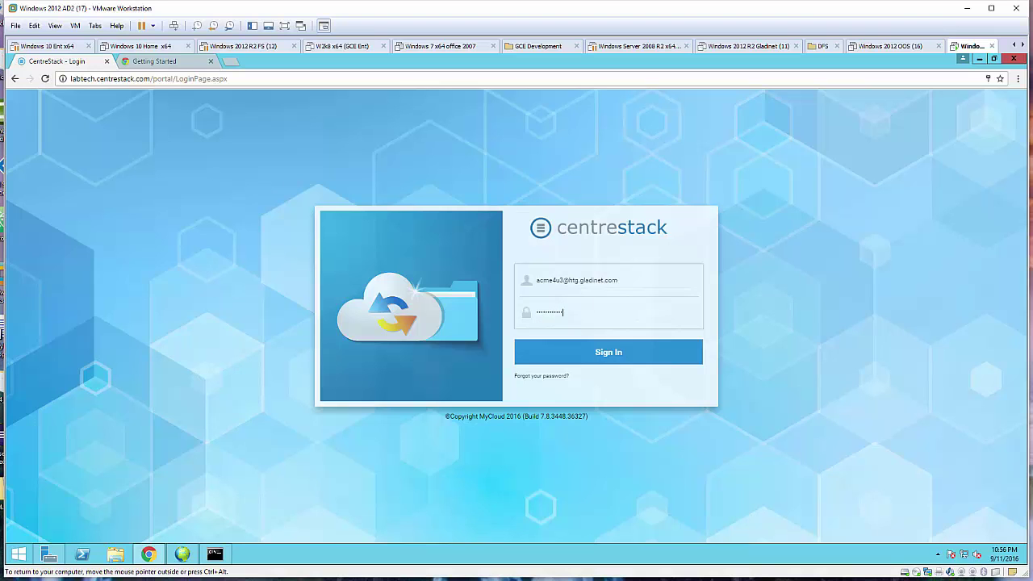
key(Return)
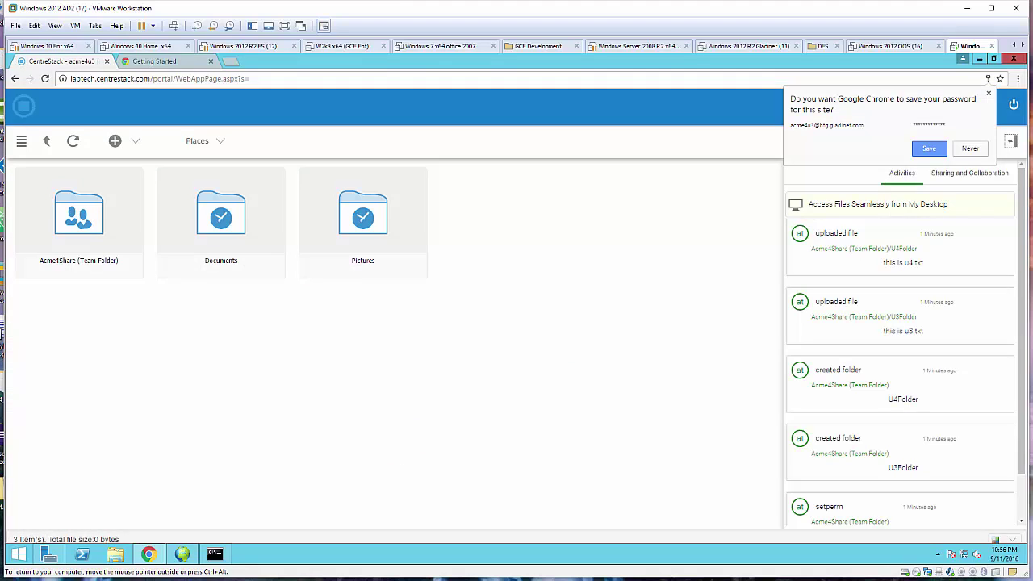
key(Escape)
Open U3Folder in Acme4Share, confirm U4Folder is access-denied, then sign out.
click(79, 265)
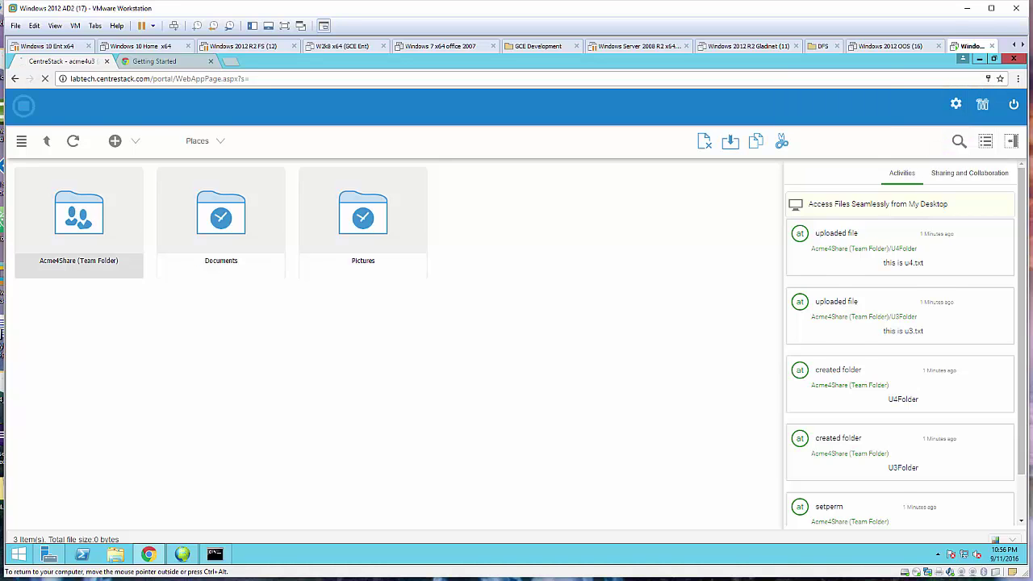
double_click(79, 214)
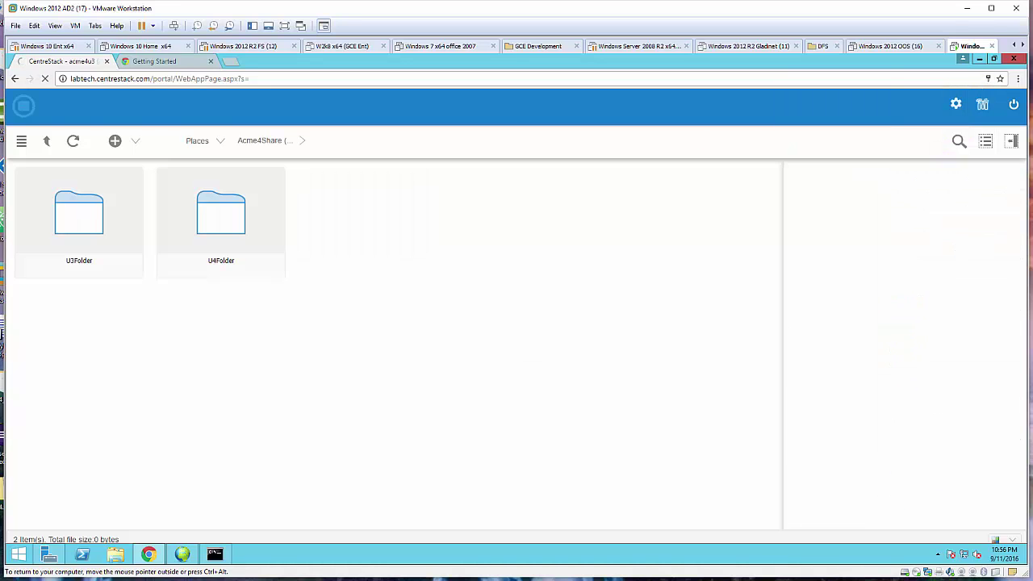
double_click(79, 214)
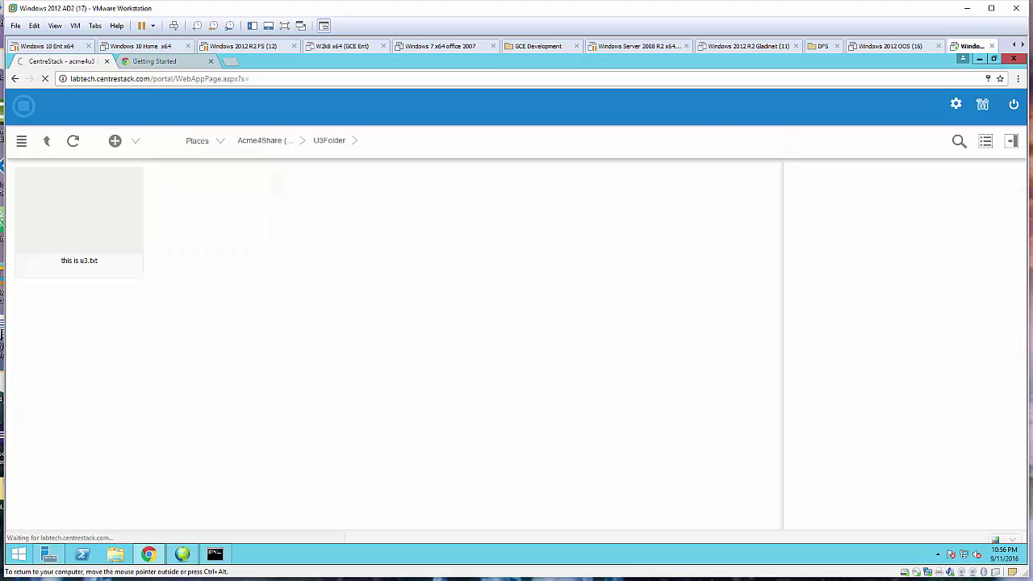
click(46, 140)
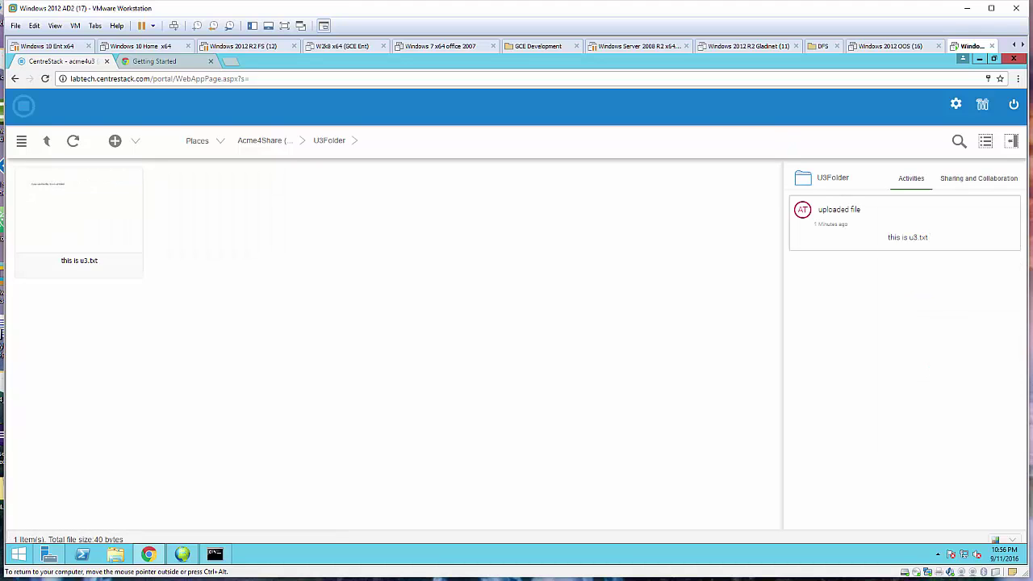
double_click(221, 214)
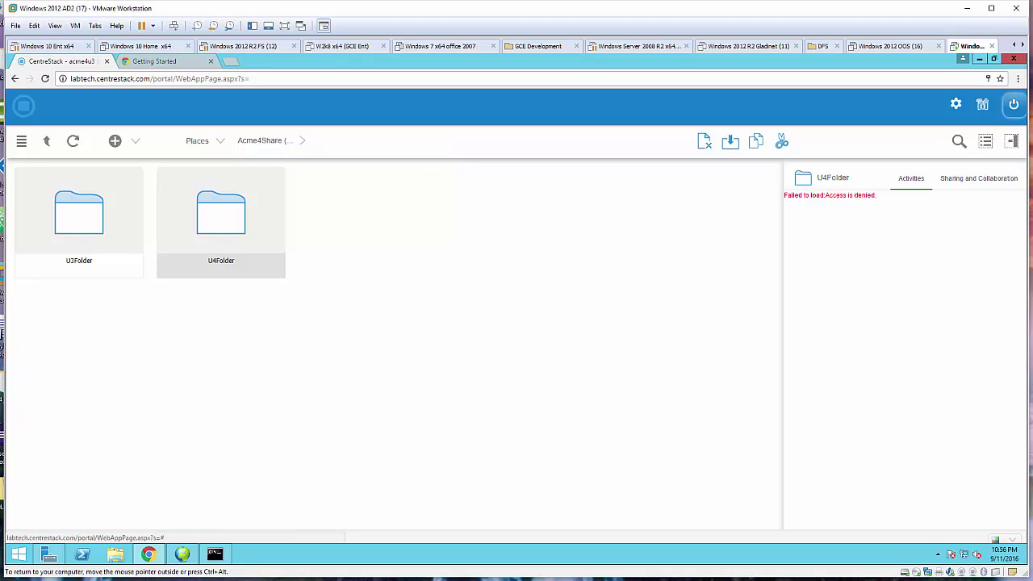
click(1014, 104)
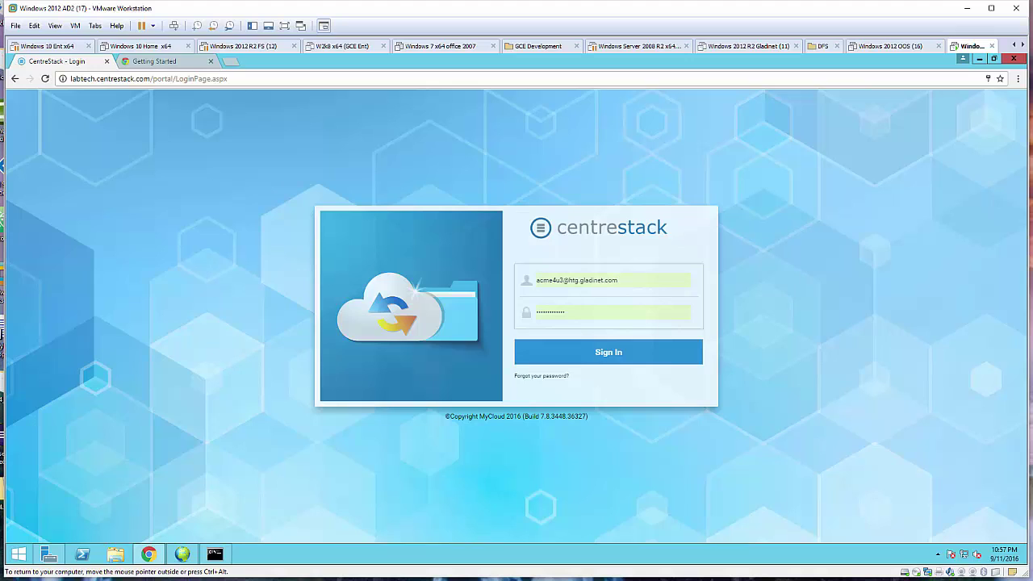
Sign in as the U4 test user by editing the saved username and entering the password.
key(Down)
key(Down)
key(Down)
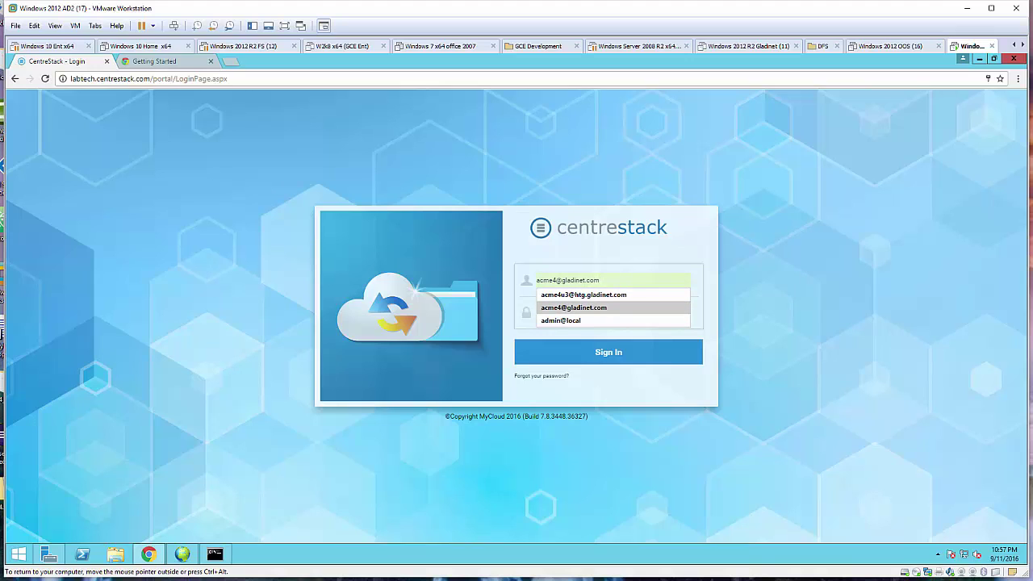
key(Return)
click(557, 280)
text(u4)
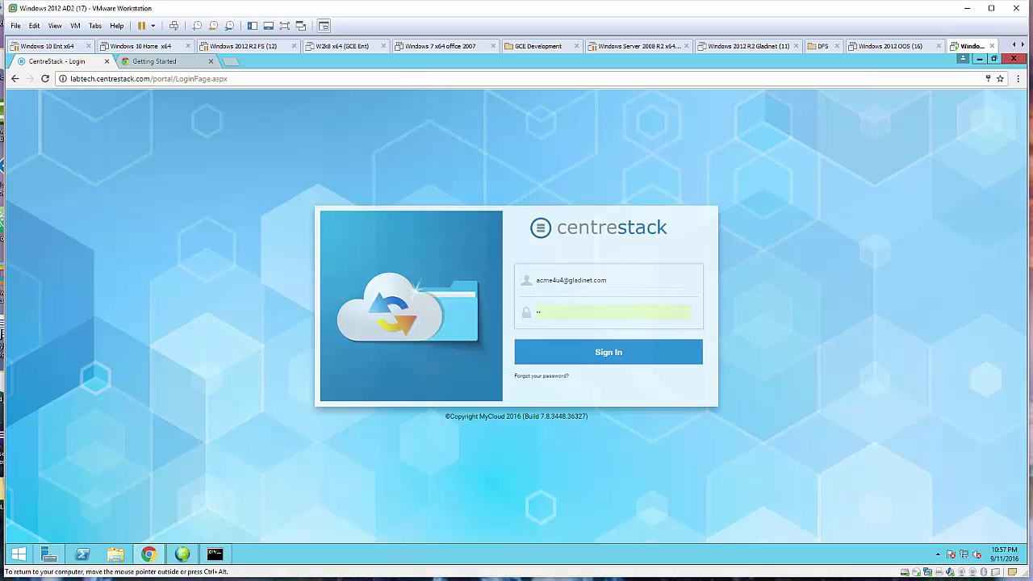
click(571, 281)
text(htg.)
key(Tab)
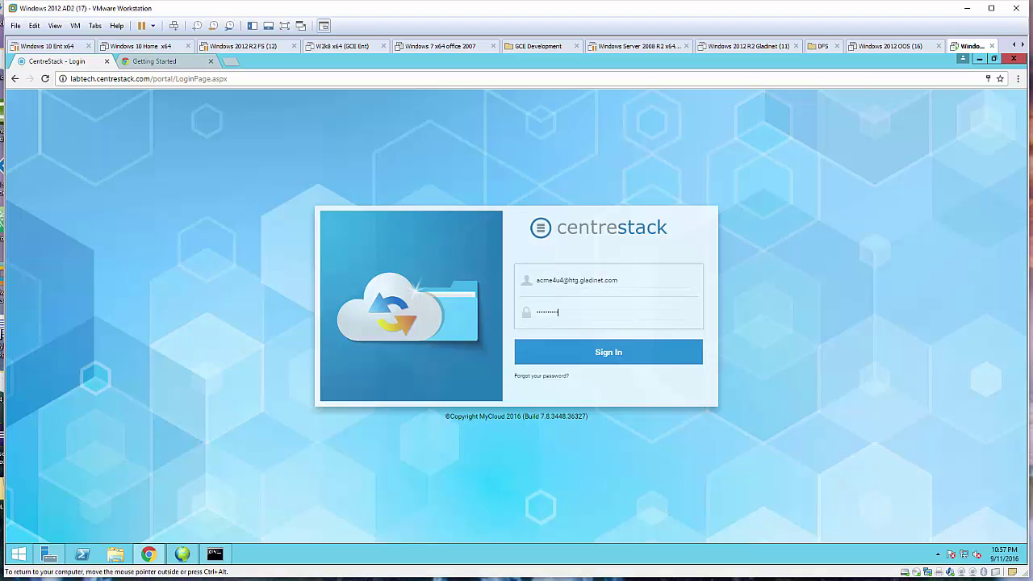
text(12)
key(Return)
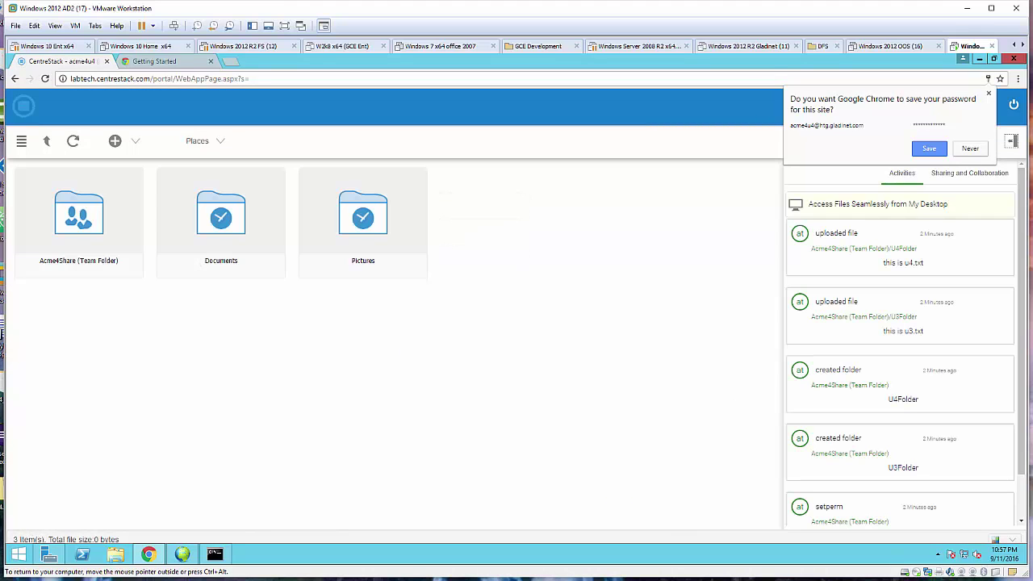
In Acme4Share, confirm U3Folder is denied while U4Folder shows this is u4.txt, then sign out.
double_click(80, 215)
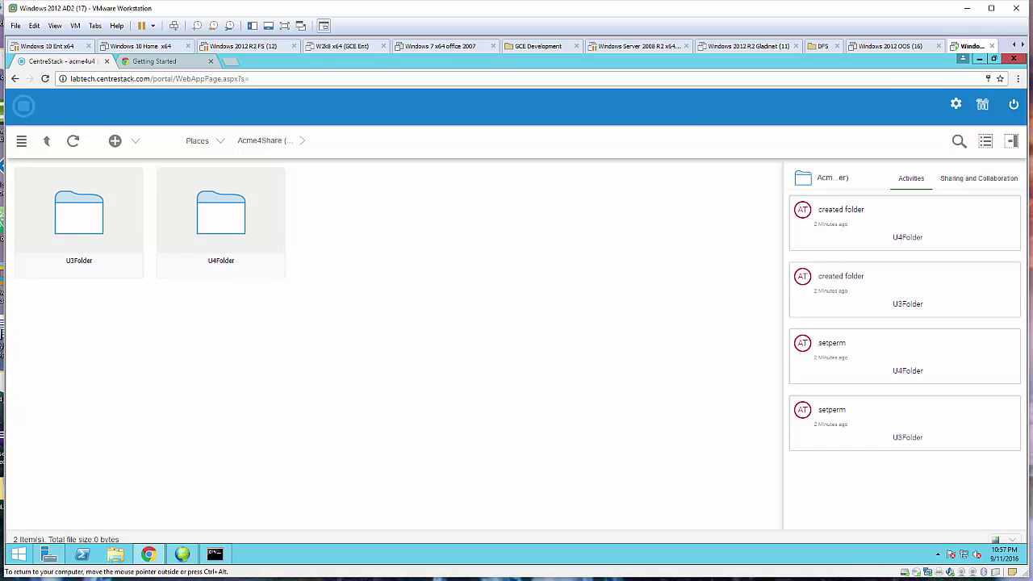
double_click(80, 215)
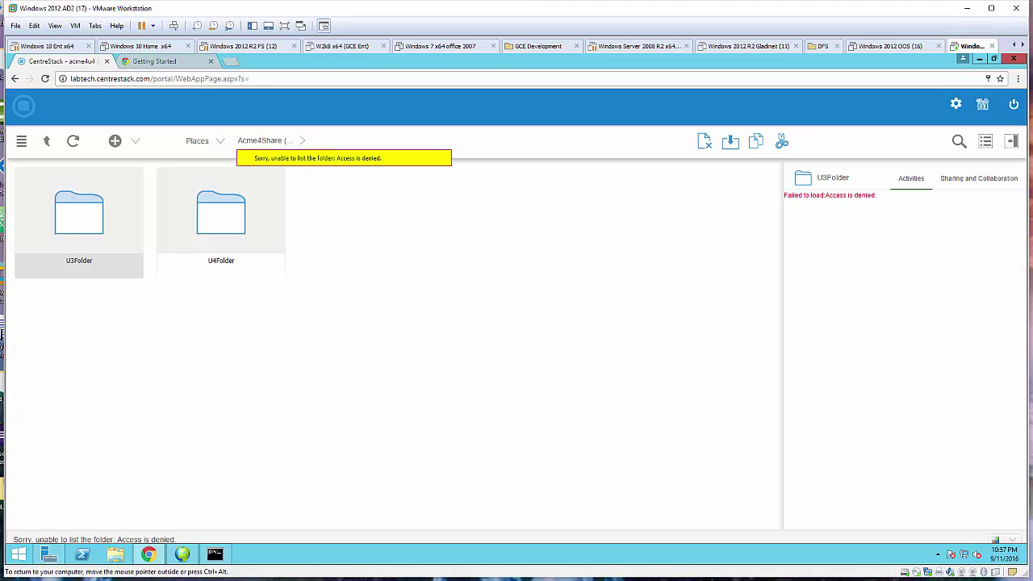
double_click(222, 215)
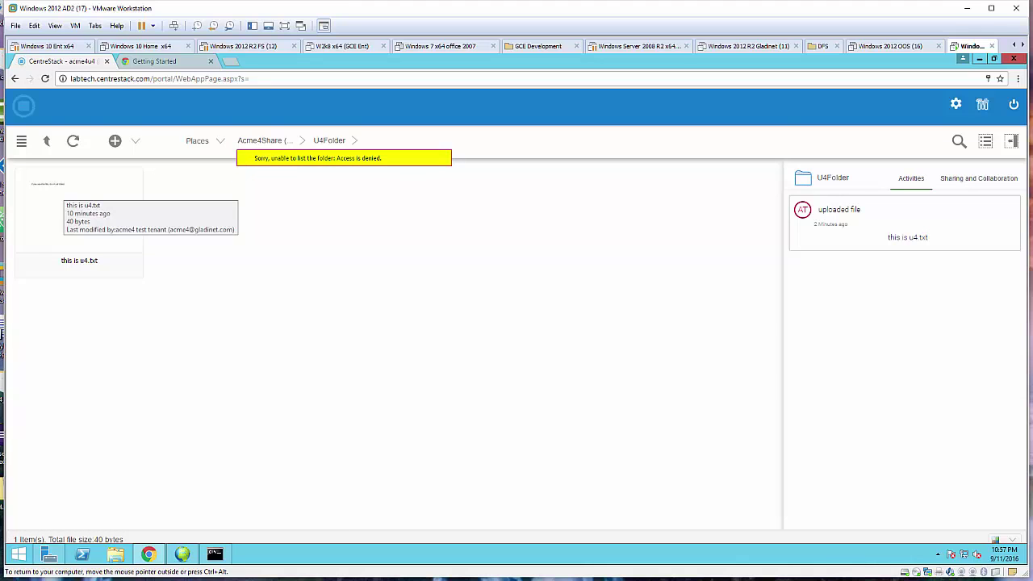
click(1014, 104)
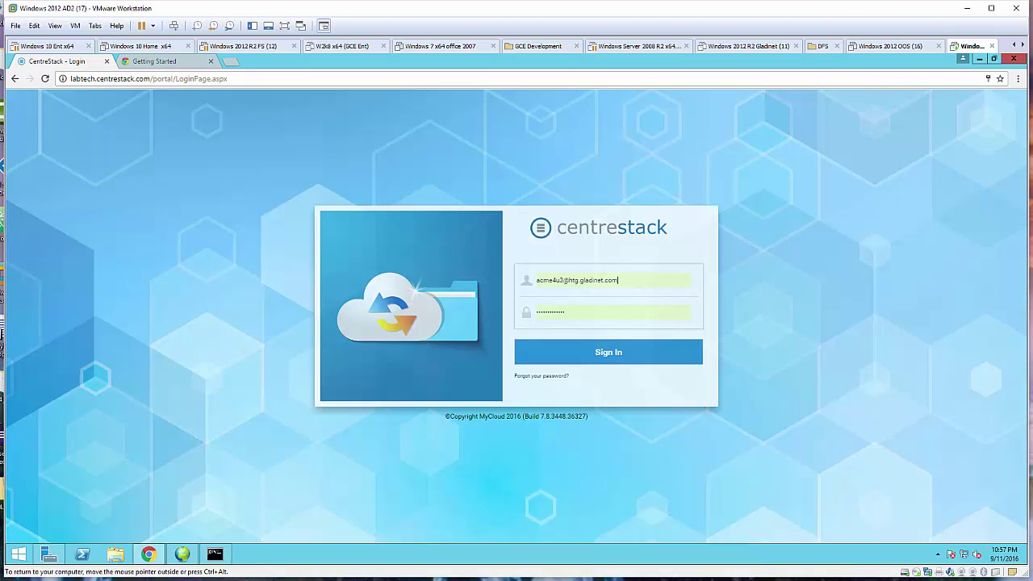
Sign in as the tenant administrator with the admin e-mail and password.
triple_click(578, 280)
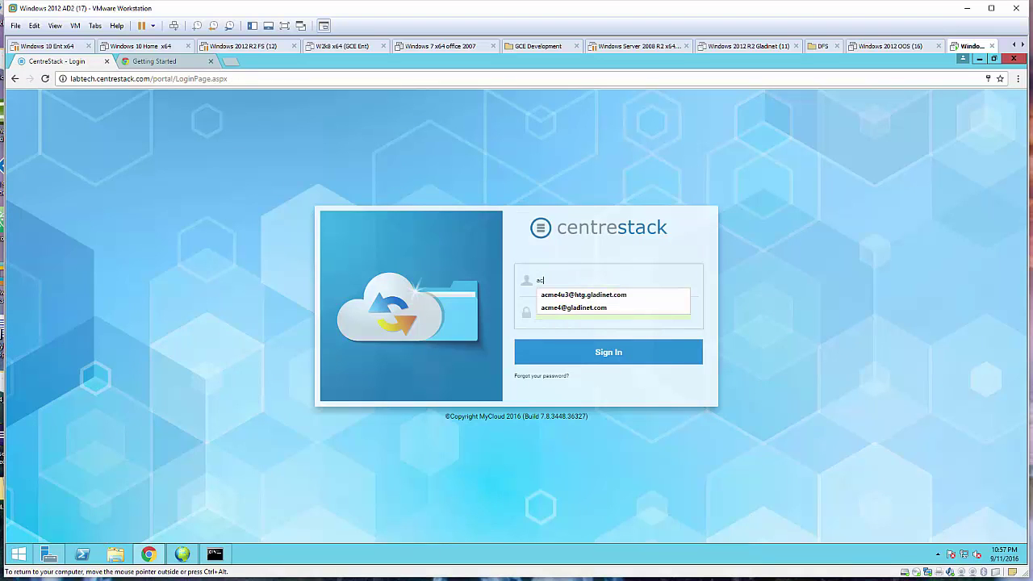
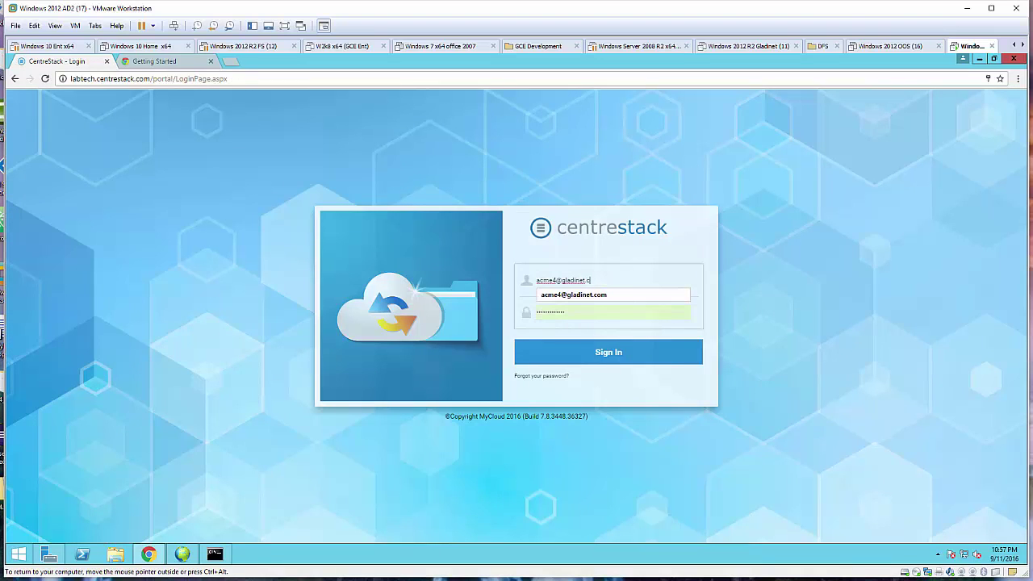
key(Tab)
text(••)
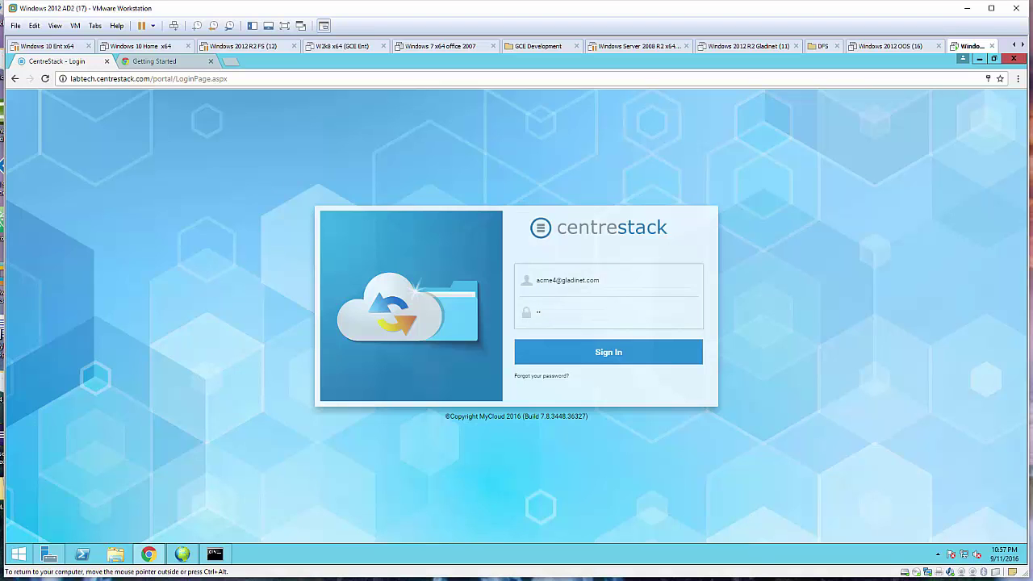
key(Return)
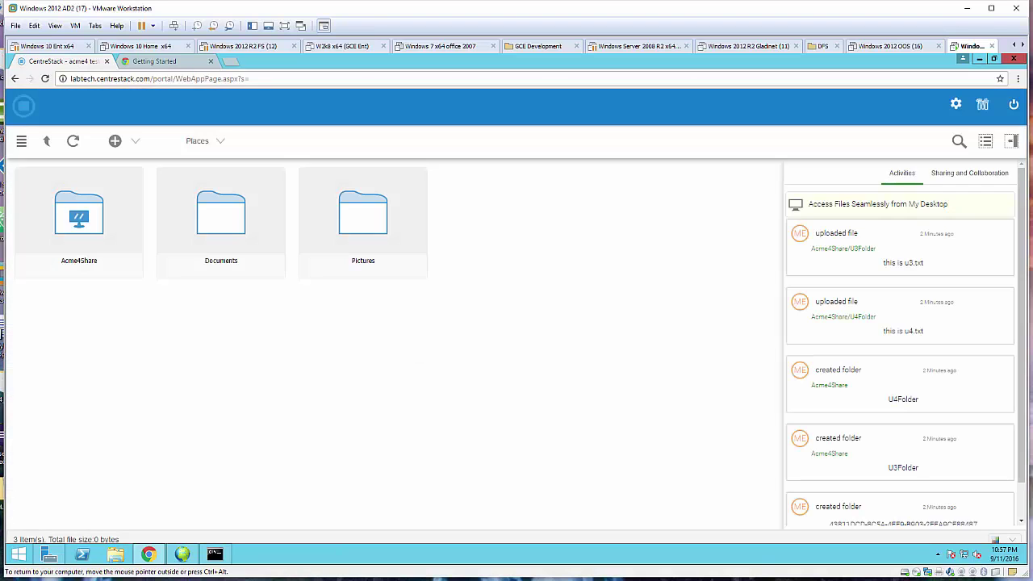
Enable 'Don't show folder that user doesn't have read permission' in Folder and Storage policy, then sign out.
click(983, 105)
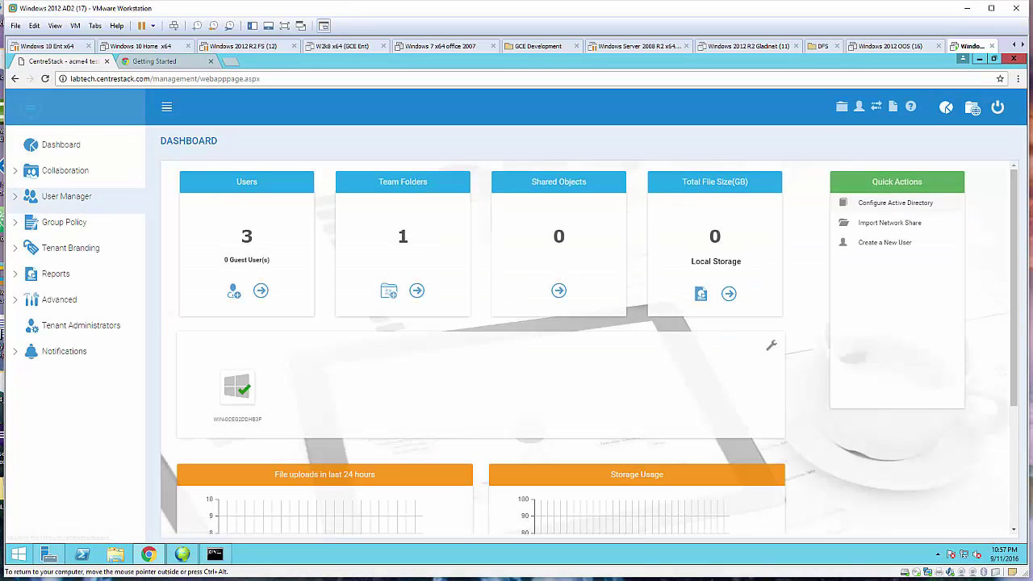
click(64, 222)
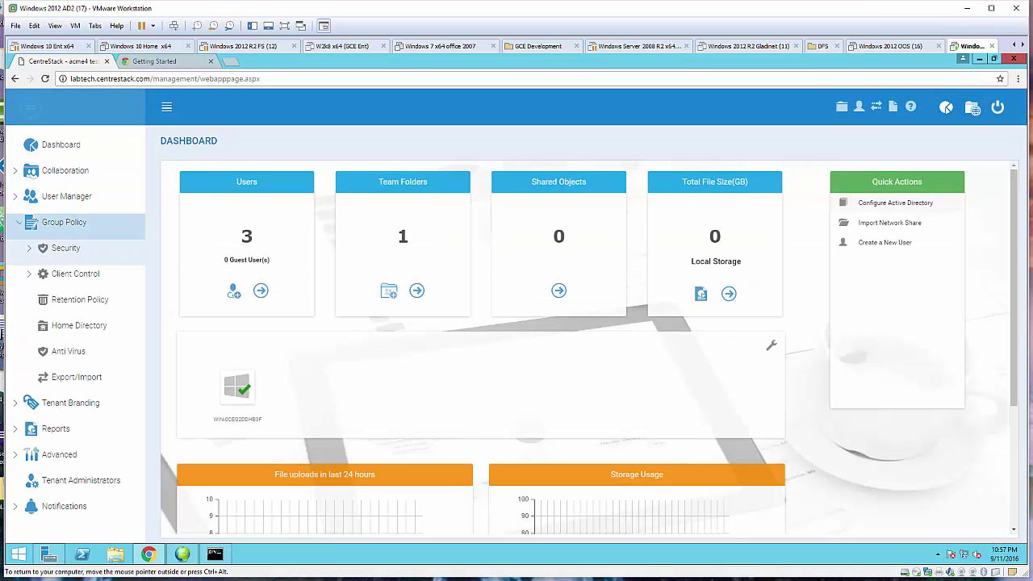
click(65, 248)
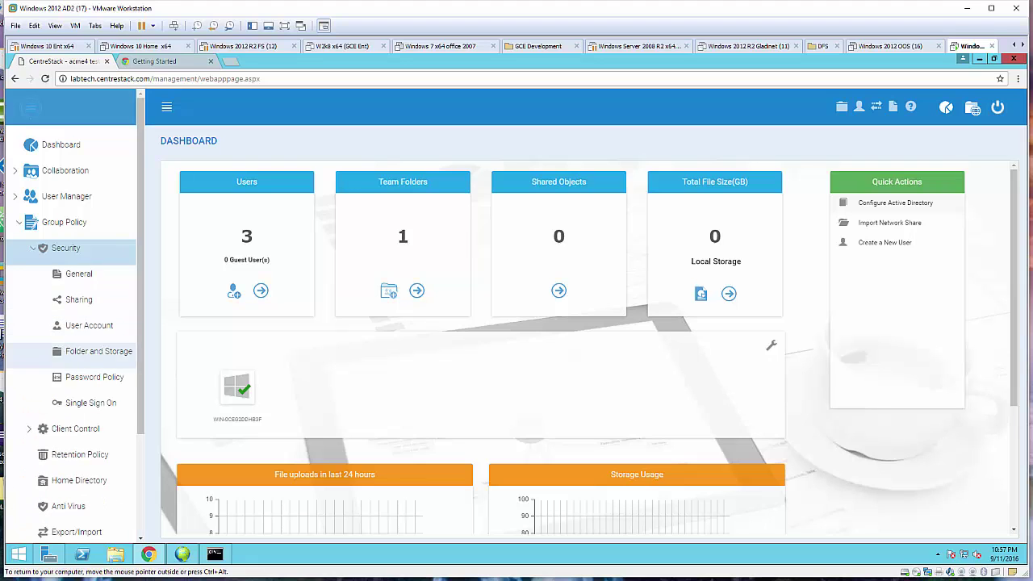
click(99, 351)
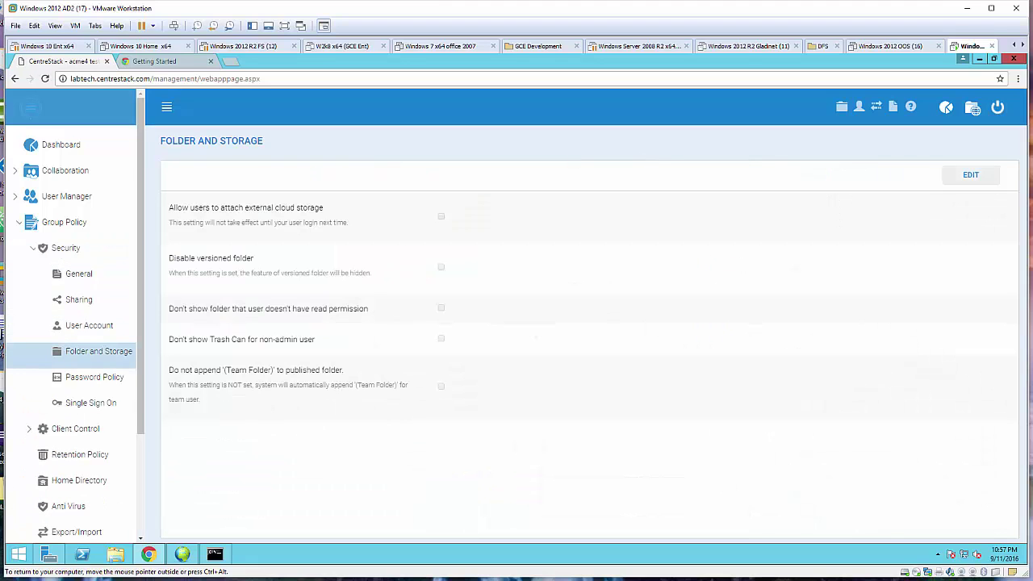
click(971, 174)
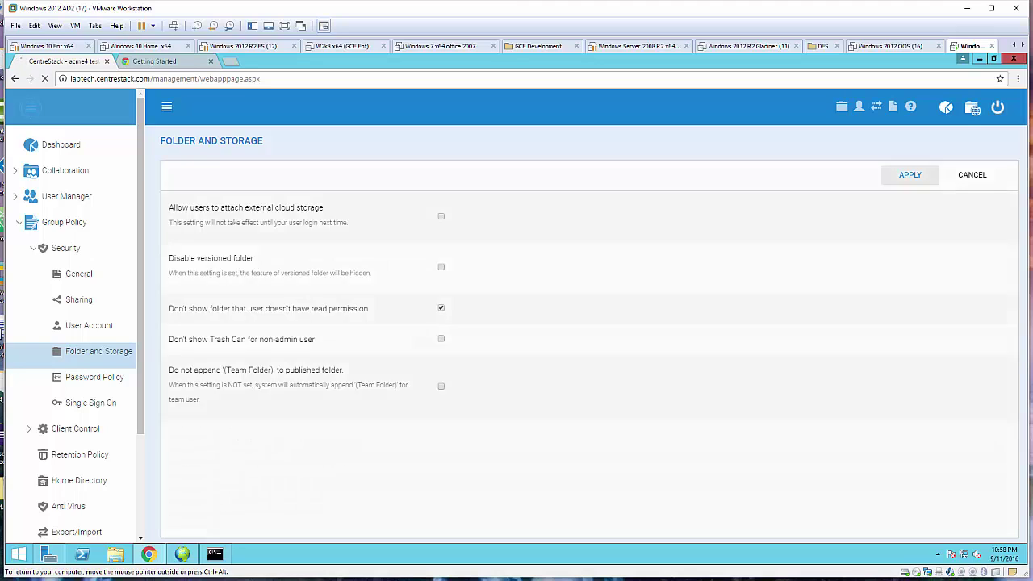
click(910, 175)
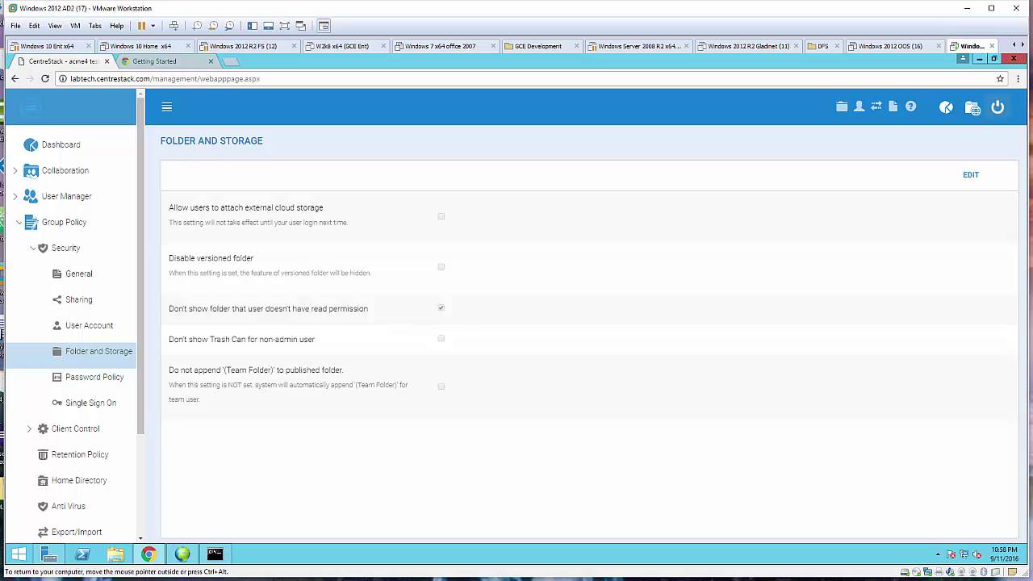
click(998, 107)
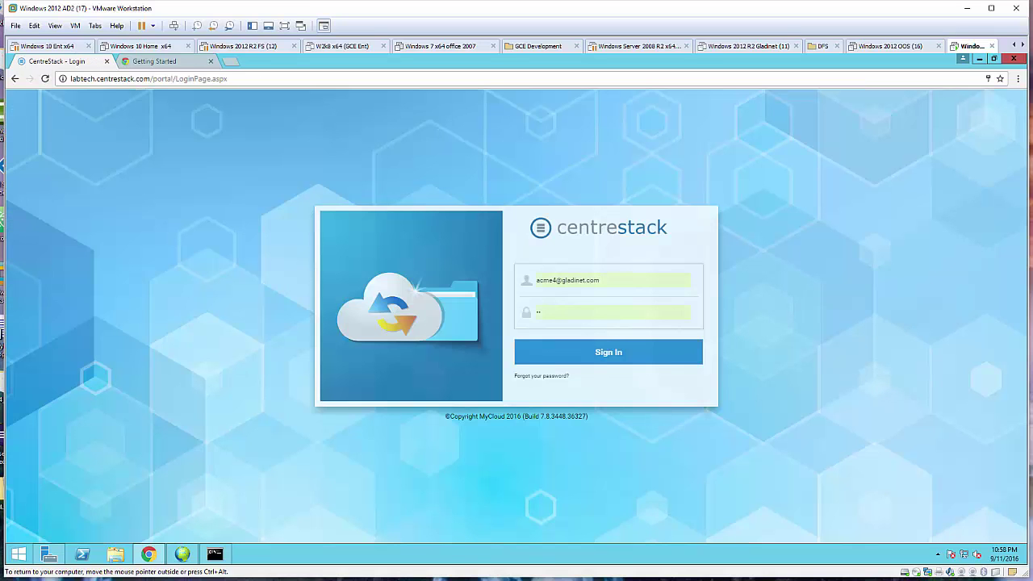
Sign in as acme4u3 using the saved username and password.
drag(601, 280, 536, 280)
text(a)
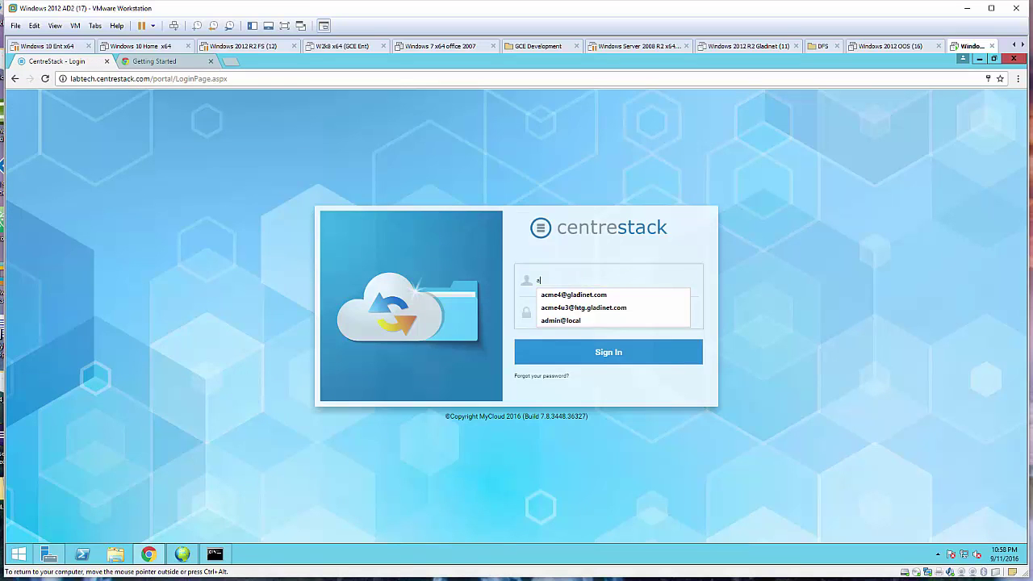
text(cme4u3)
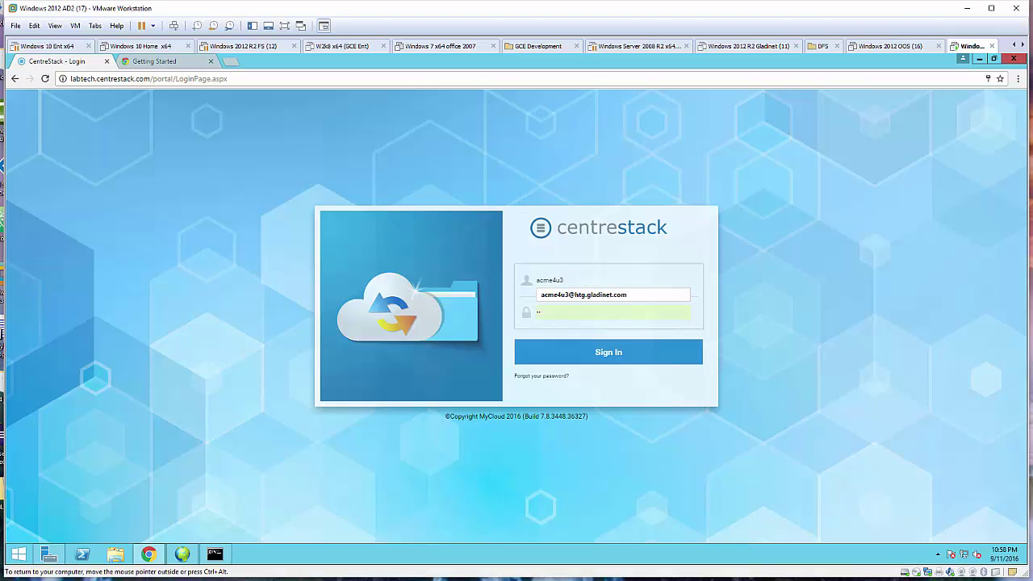
key(Down)
key(Return)
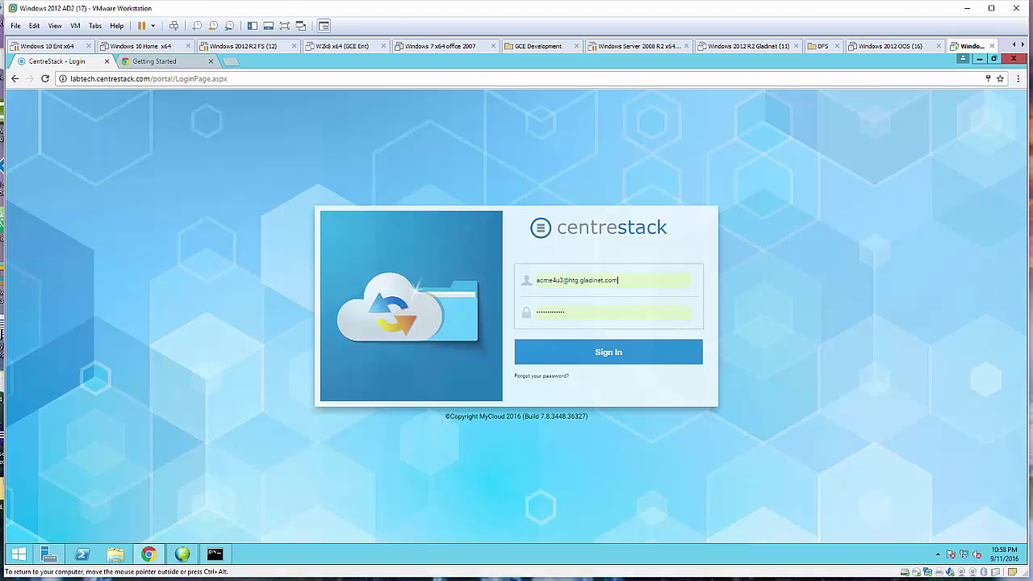
key(Return)
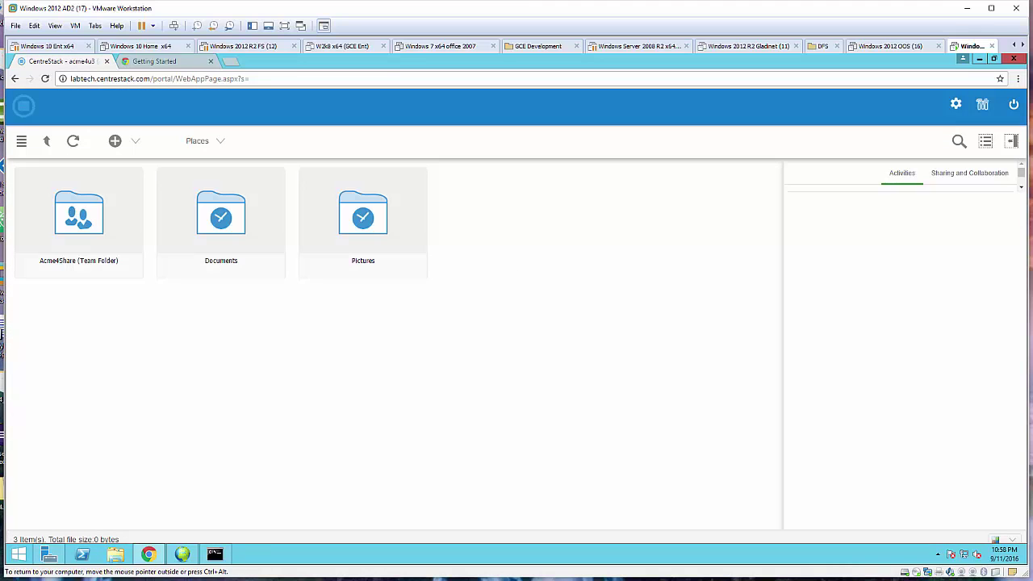
Confirm Acme4Share now lists only U3Folder, then log out from the account menu.
double_click(79, 222)
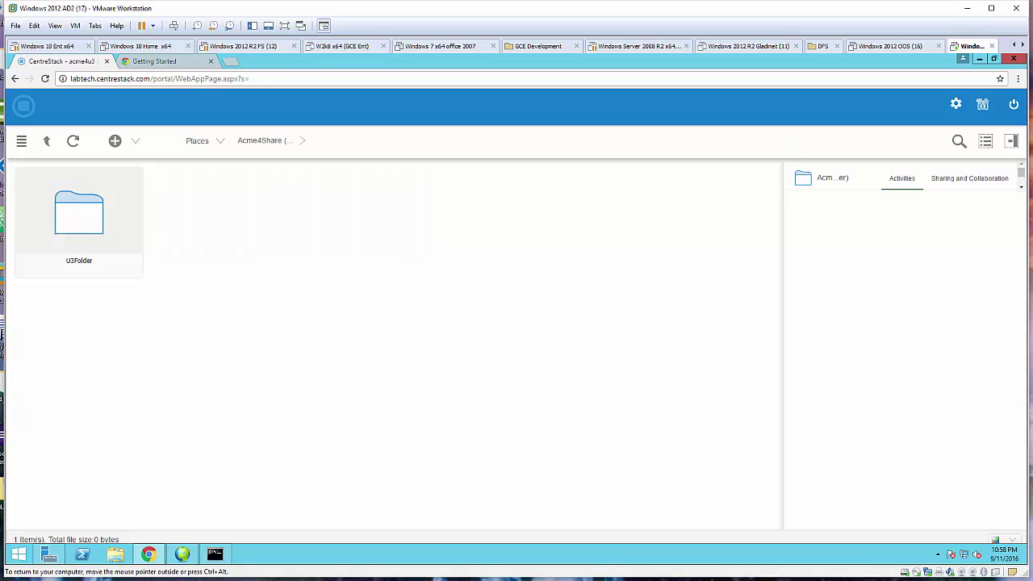
click(1014, 105)
click(943, 293)
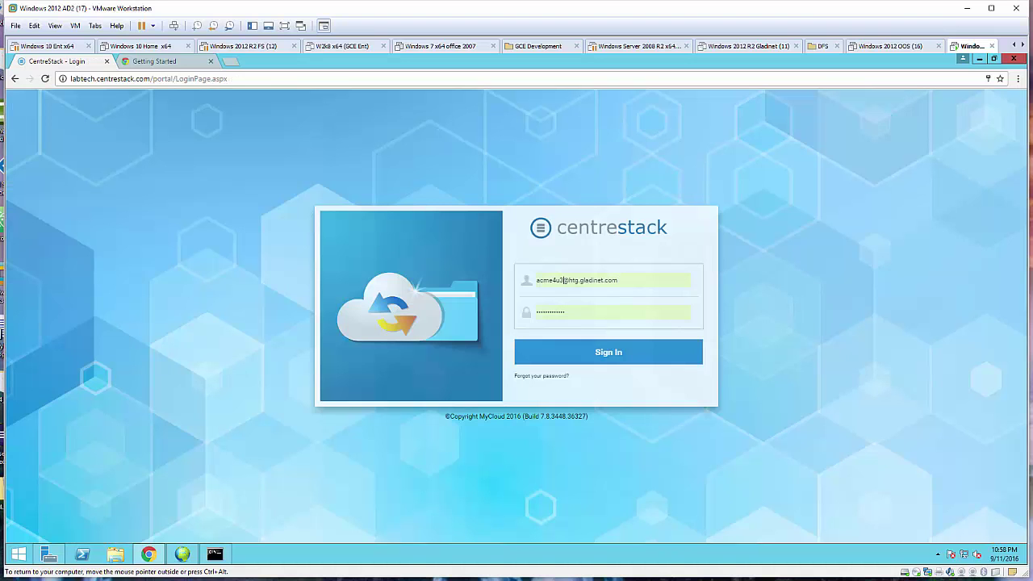
Sign in as acme4u4 by changing the saved username's last digit, then open Acme4Share.
click(564, 280)
key(BackSpace)
text(4)
key(Return)
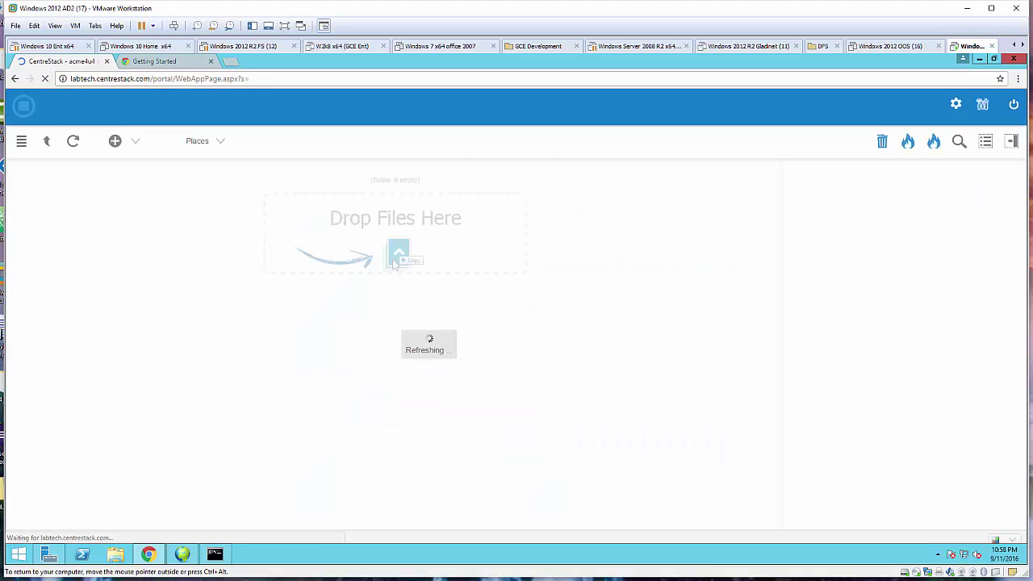
double_click(79, 218)
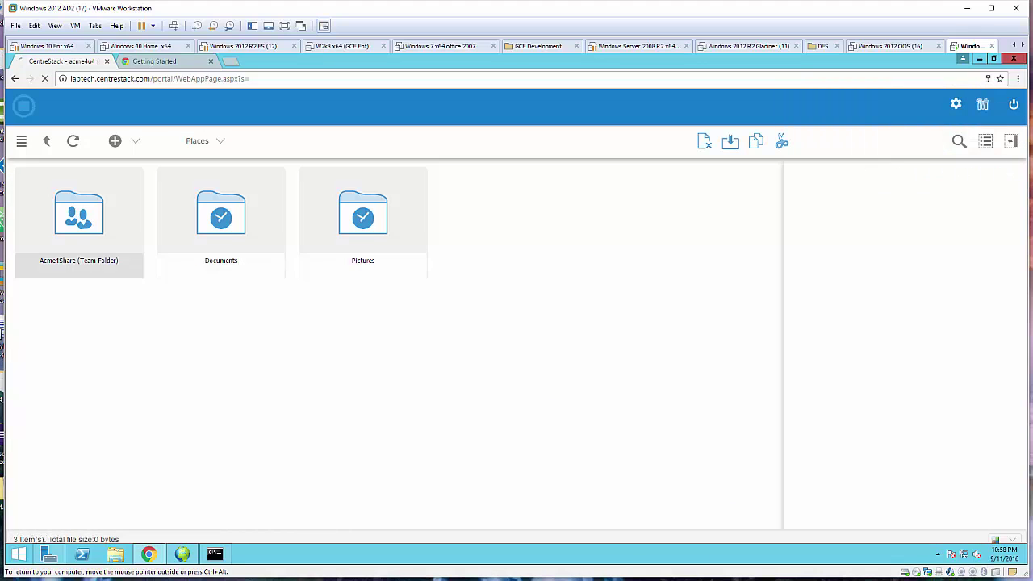